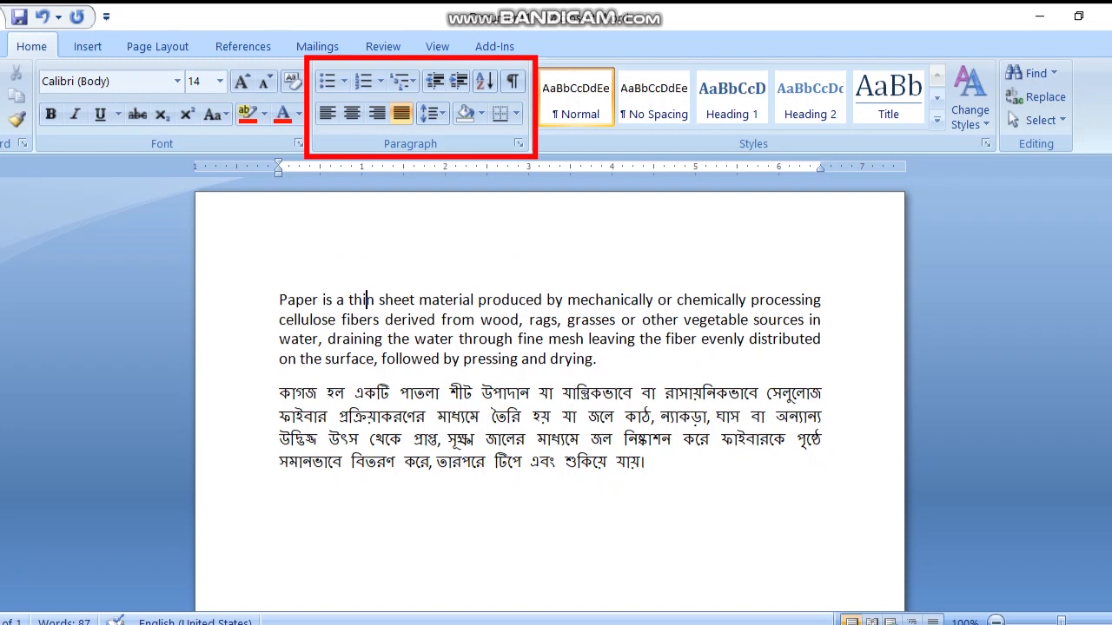
# Step: Apply solid round bullets to both the English and the Bengali paragraph
pyautogui.moveTo(280, 301)
pyautogui.mouseDown()
pyautogui.moveTo(545, 301)
pyautogui.moveTo(810, 320)
pyautogui.moveTo(821, 338)
pyautogui.moveTo(597, 359)
pyautogui.moveTo(786, 439)
pyautogui.moveTo(647, 462)
pyautogui.mouseUp()
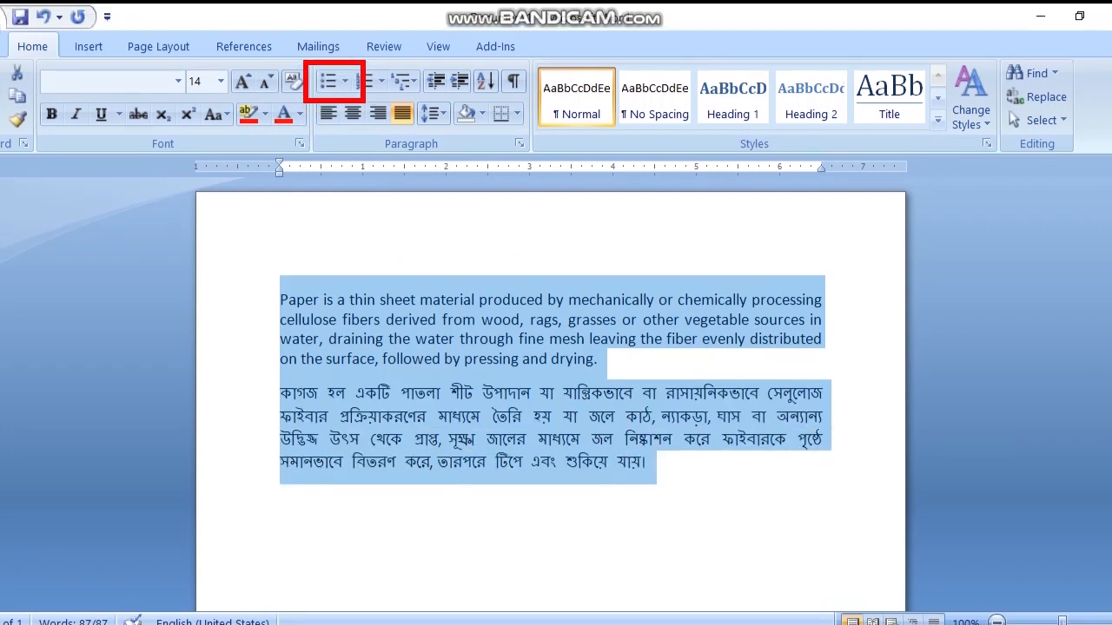
pyautogui.click(327, 81)
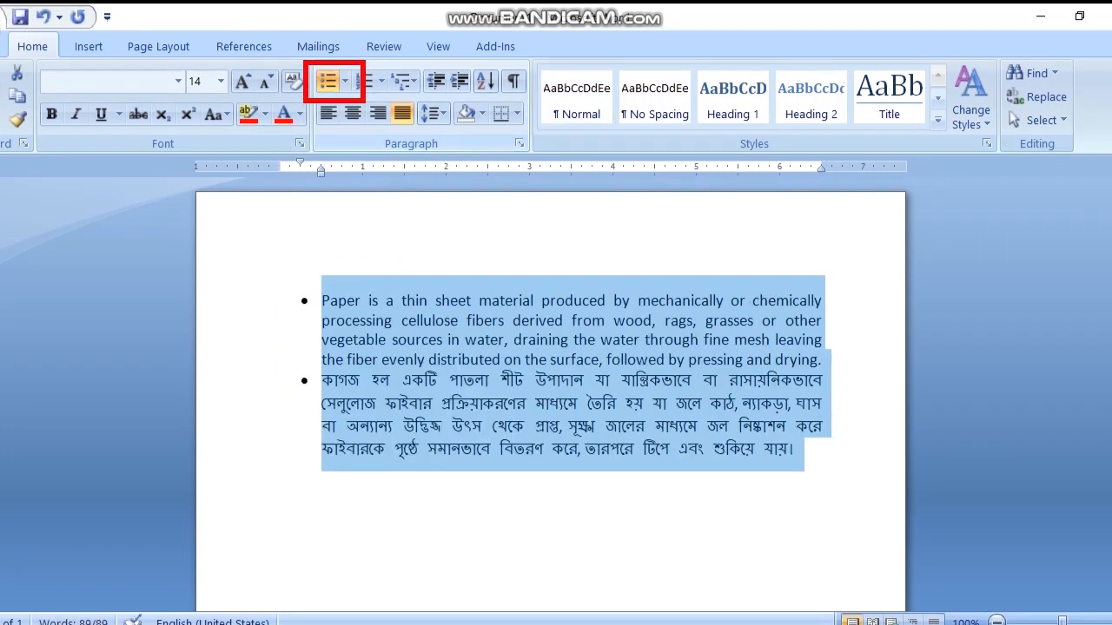
pyautogui.click(322, 450)
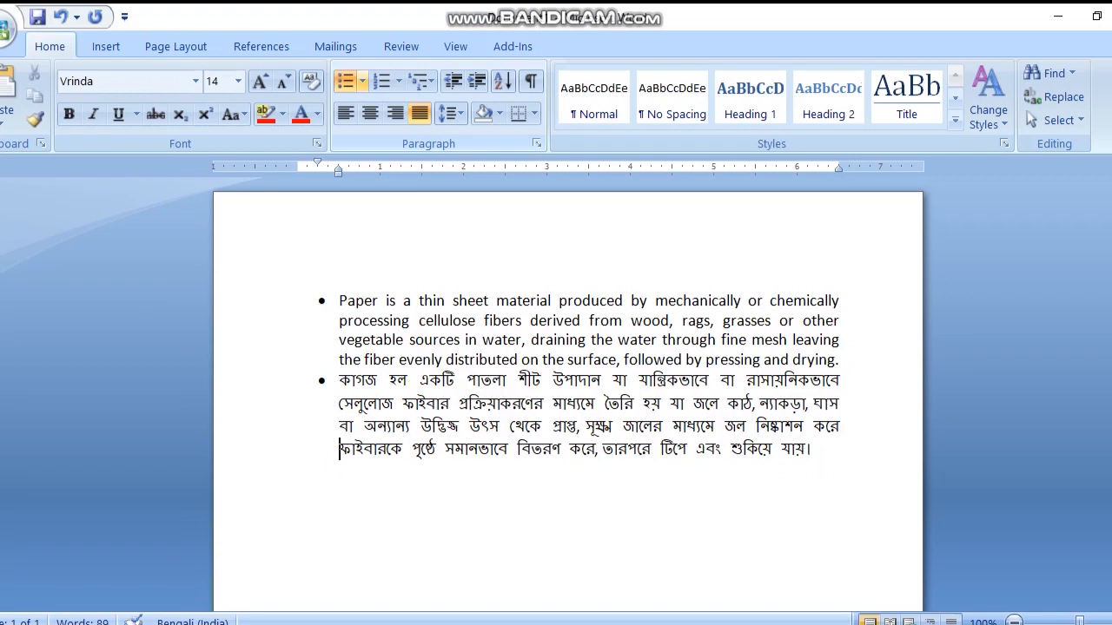
# Step: Change the bullets of both paragraphs to hollow circles, followed by the small solid squares
pyautogui.click(362, 46)
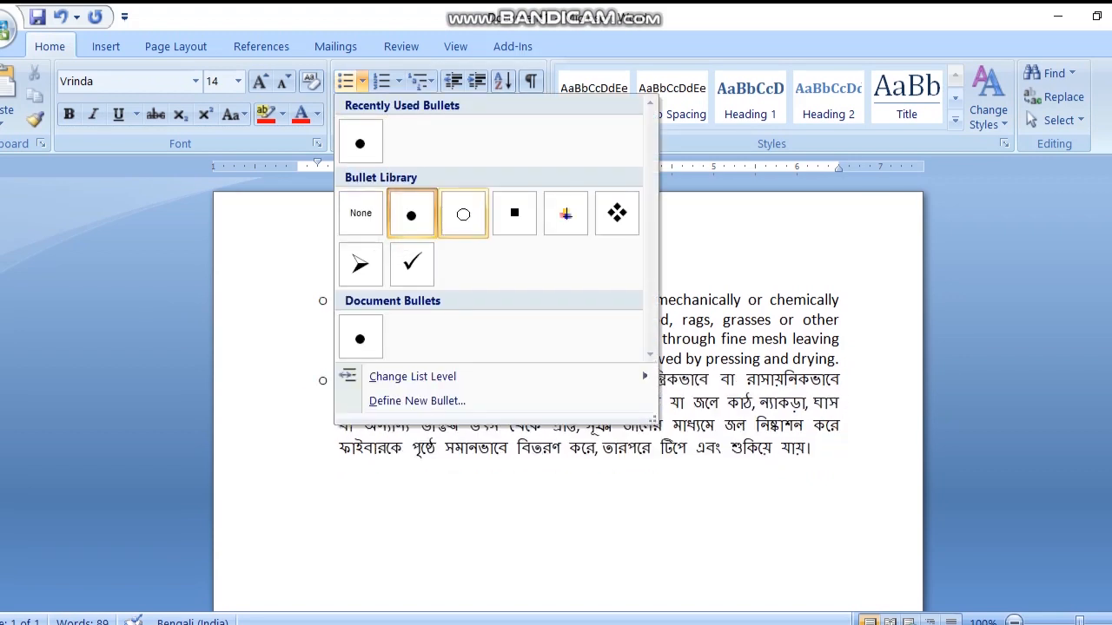
pyautogui.click(463, 214)
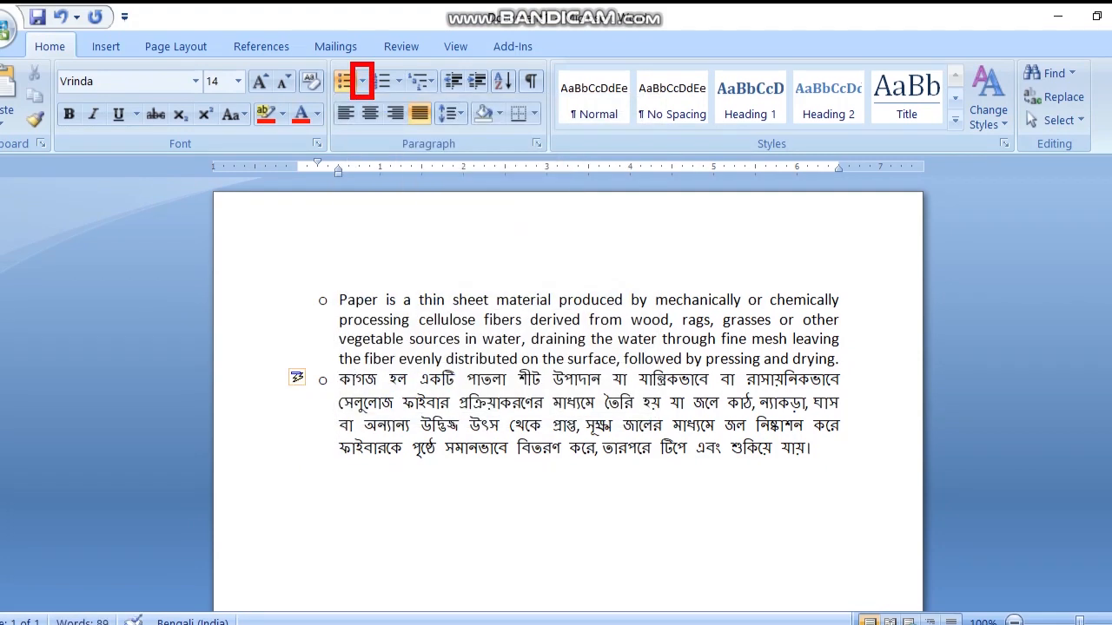
pyautogui.click(362, 81)
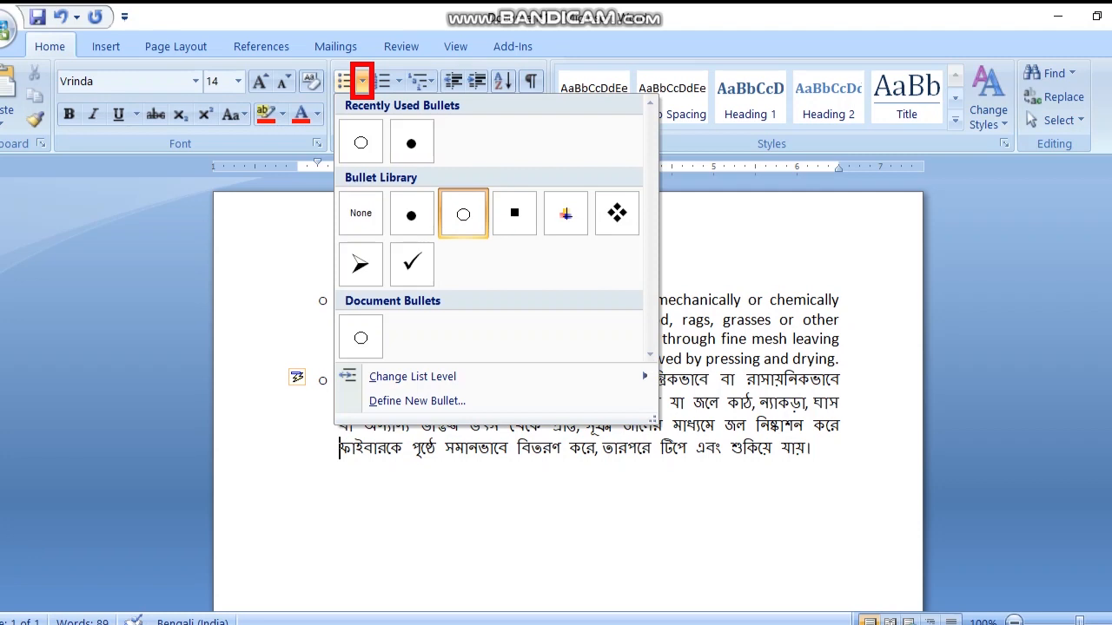
pyautogui.click(514, 213)
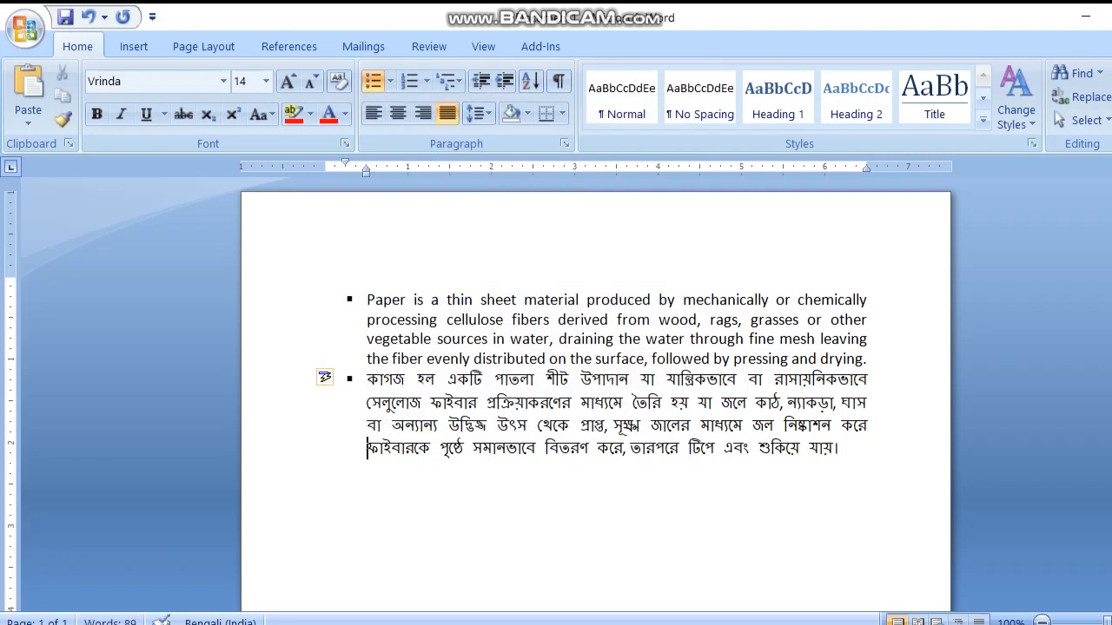
# Step: Change the bullets of both paragraphs to the four-diamond symbol, followed by the arrowhead symbol
pyautogui.click(362, 80)
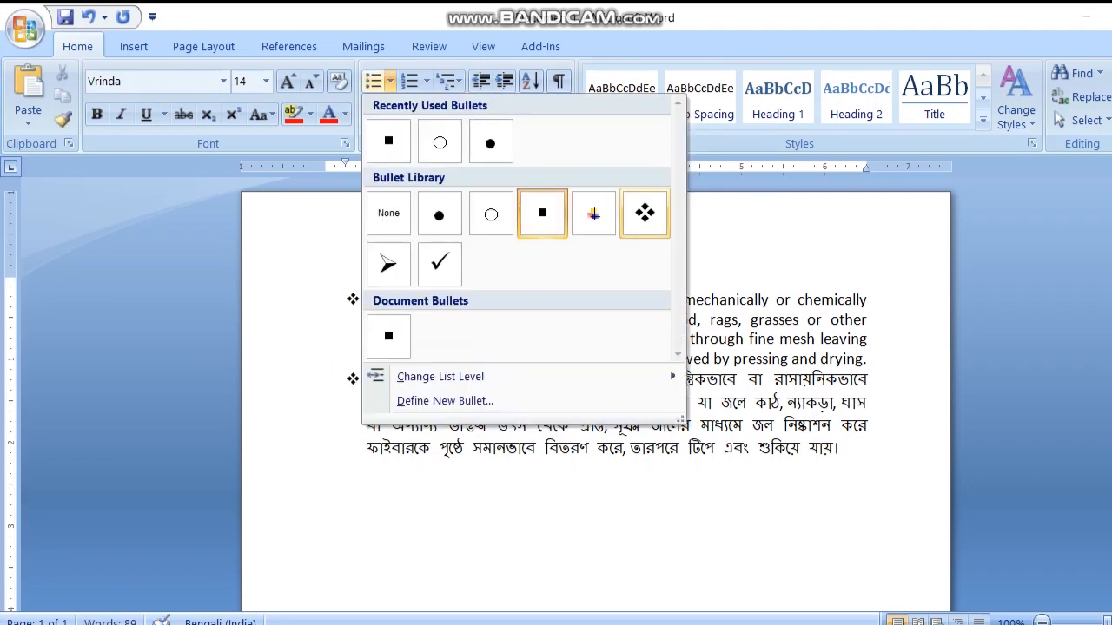
pyautogui.click(644, 213)
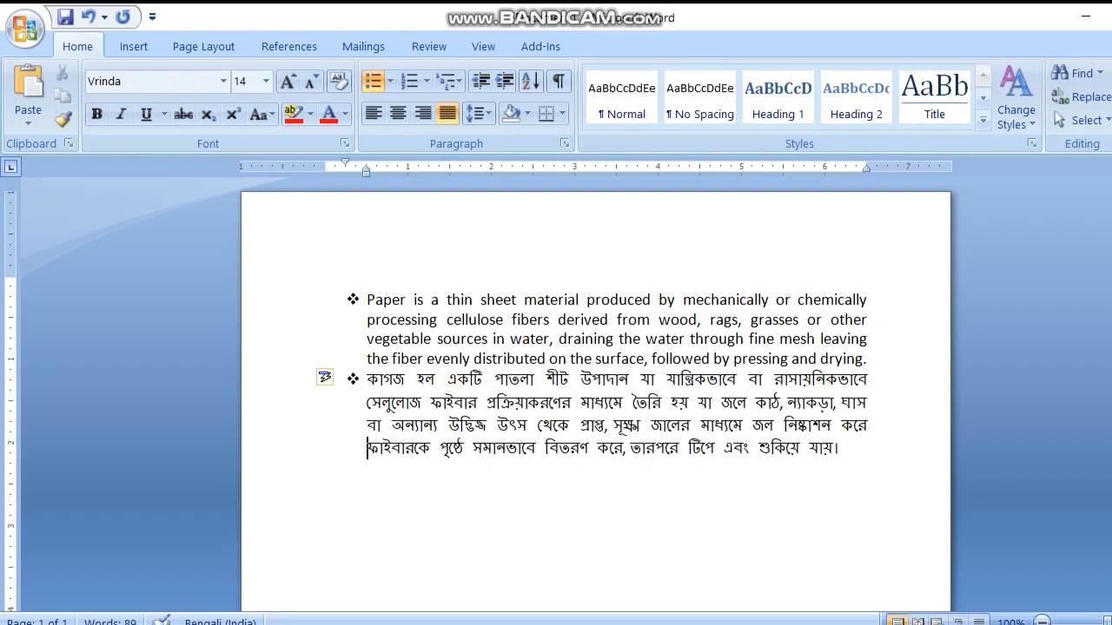
pyautogui.click(390, 81)
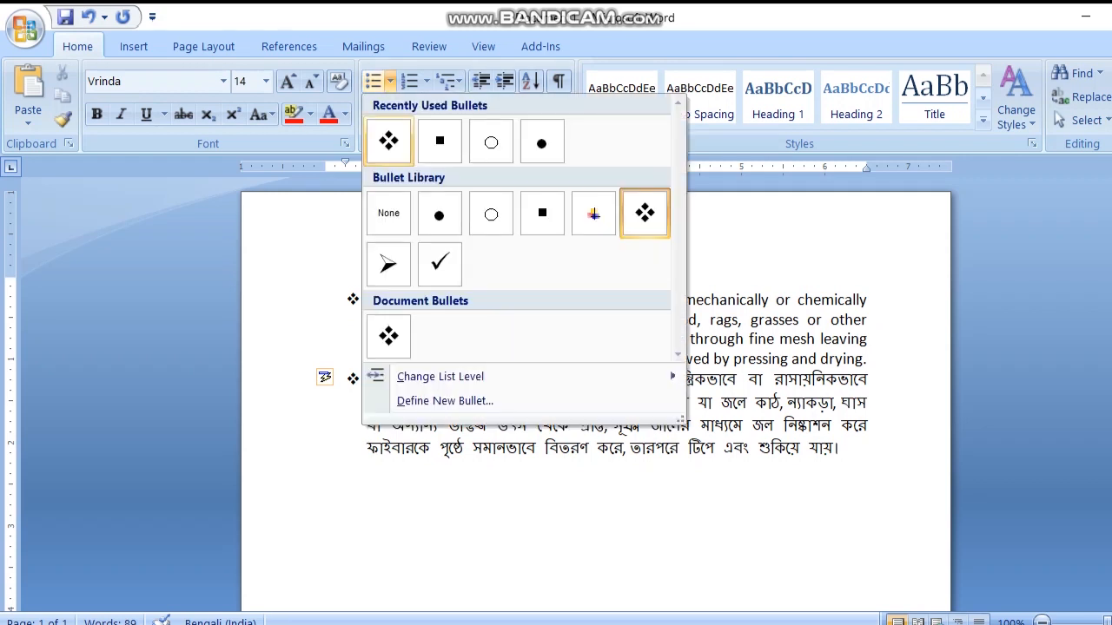
pyautogui.click(389, 264)
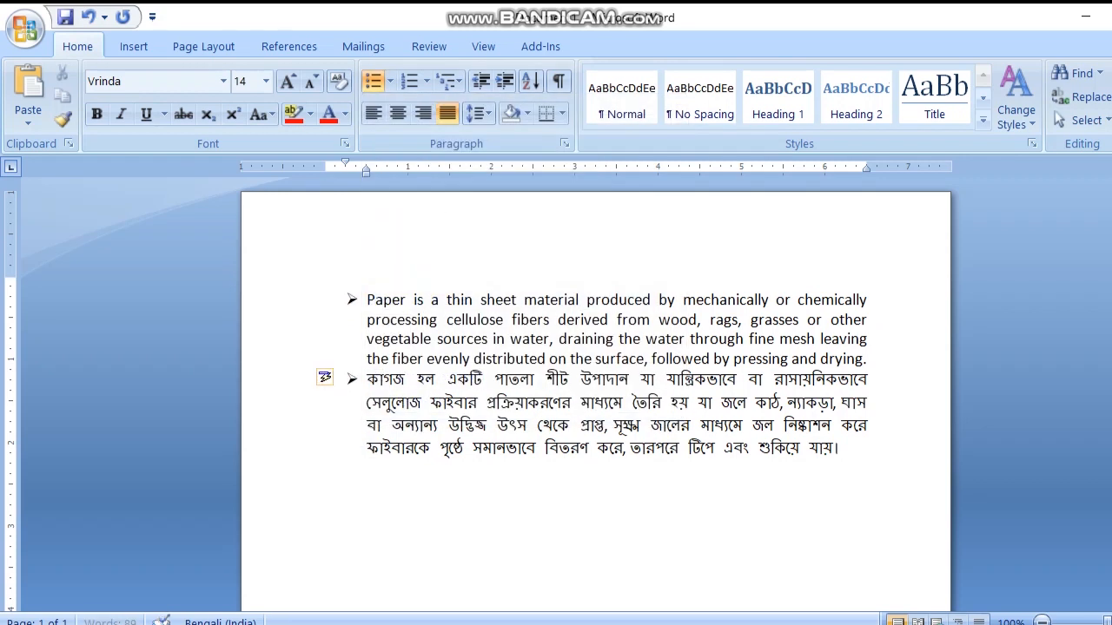
# Step: View the available bullet list levels and remove the bullets from both paragraphs
pyautogui.click(390, 81)
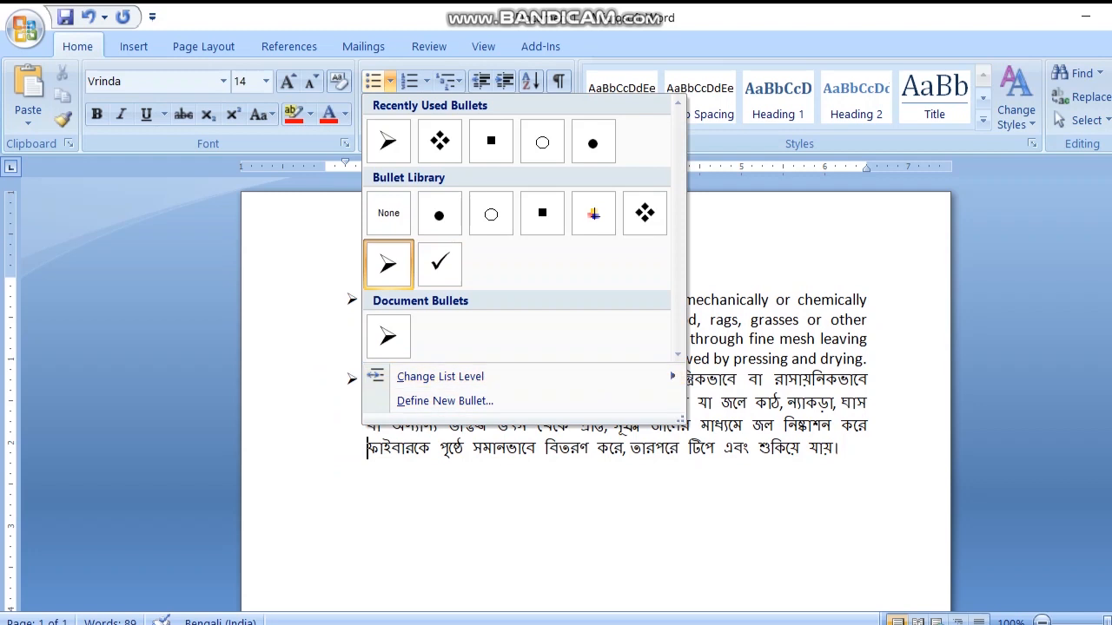
pyautogui.moveTo(487, 376)
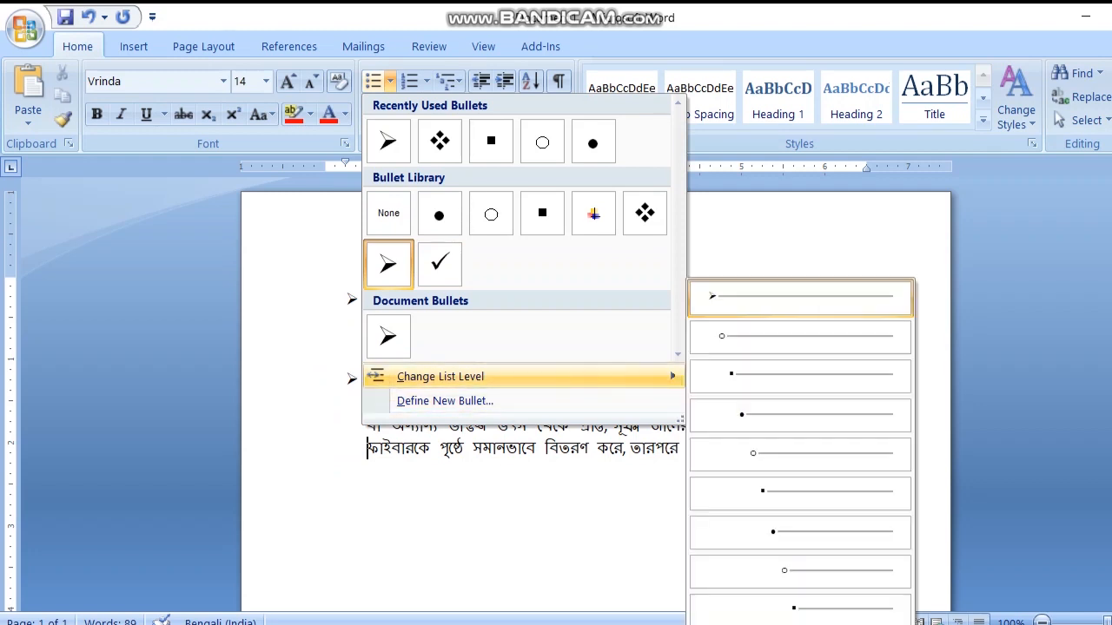
pyautogui.click(352, 300)
pyautogui.click(352, 299)
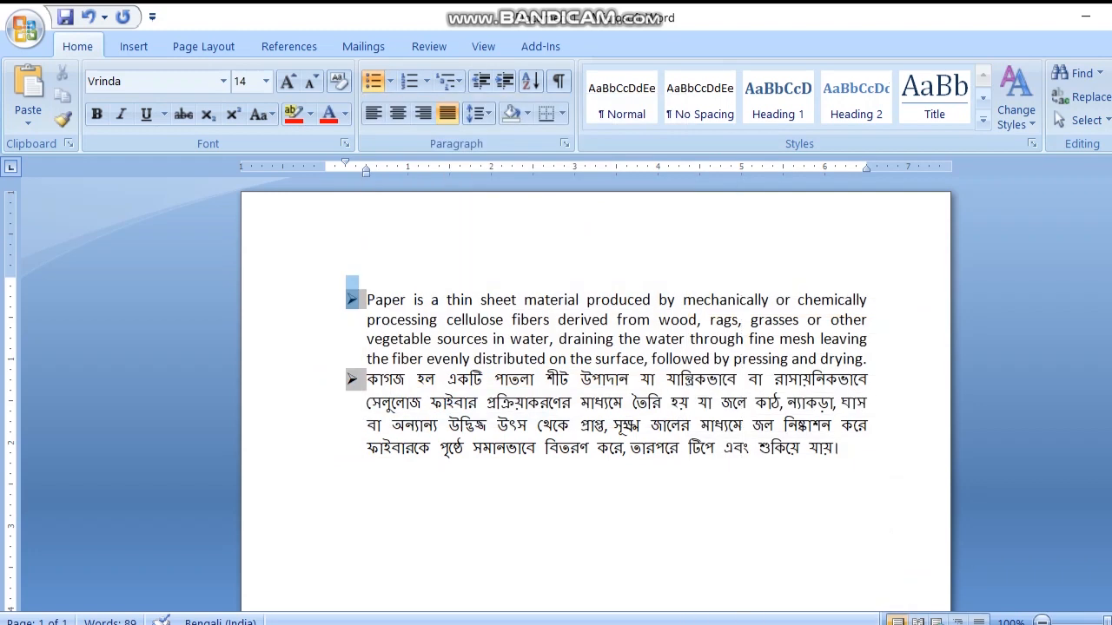
pyautogui.moveTo(352, 300); pyautogui.dragTo(824, 449)
pyautogui.click(373, 81)
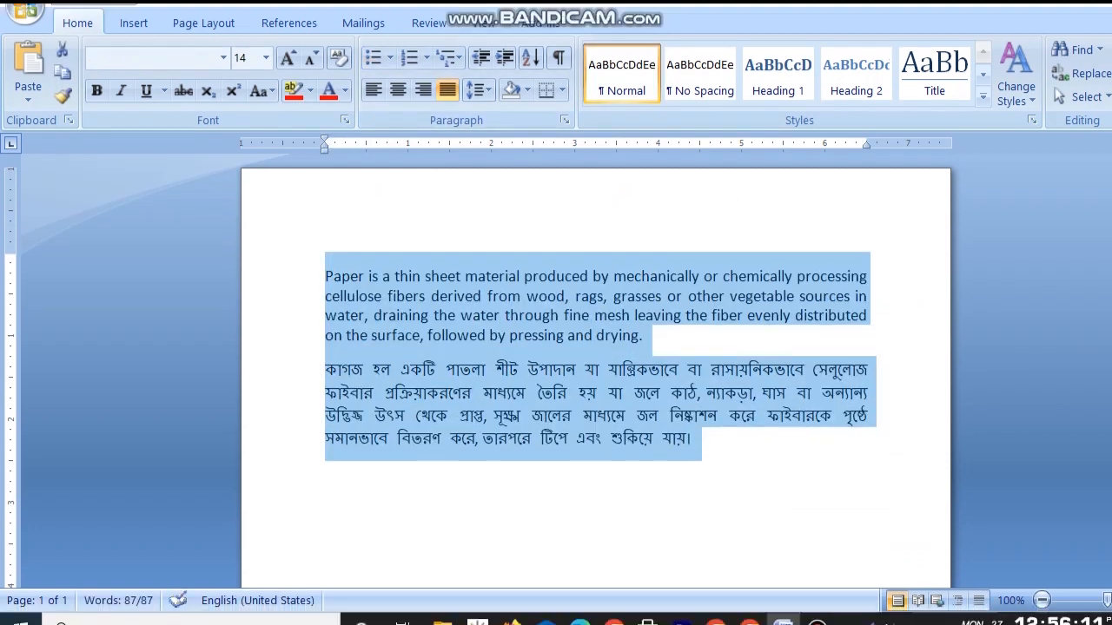
pyautogui.click(327, 498)
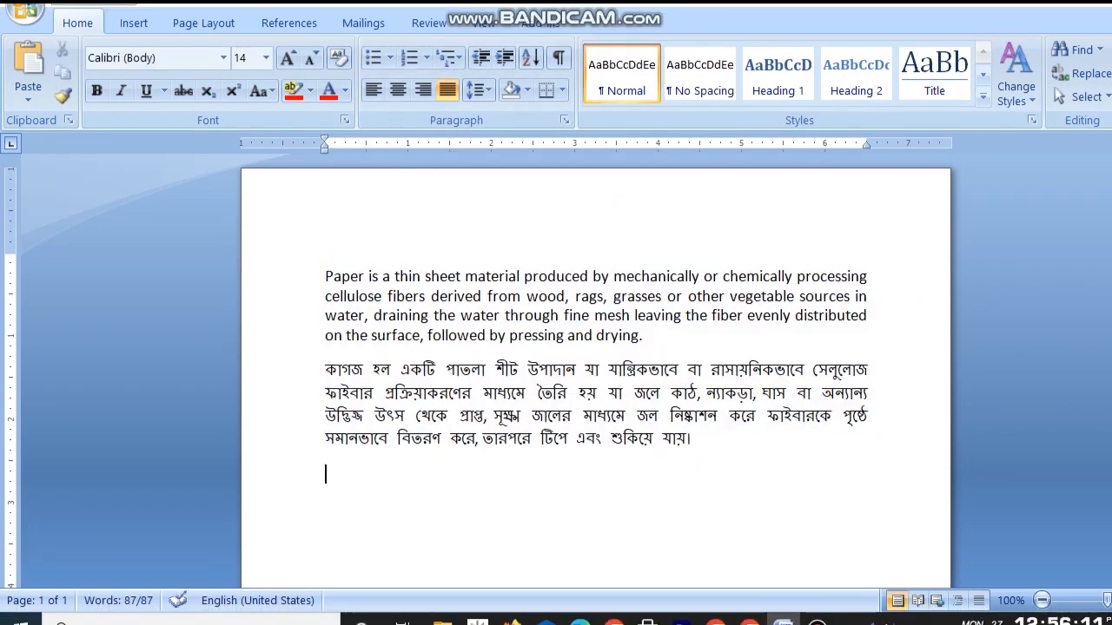
# Step: Number both paragraphs in the 1. 2. 3. format and switch the numbering to lowercase Roman numerals (i. ii. iii.)
pyautogui.moveTo(334, 276); pyautogui.dragTo(699, 439)
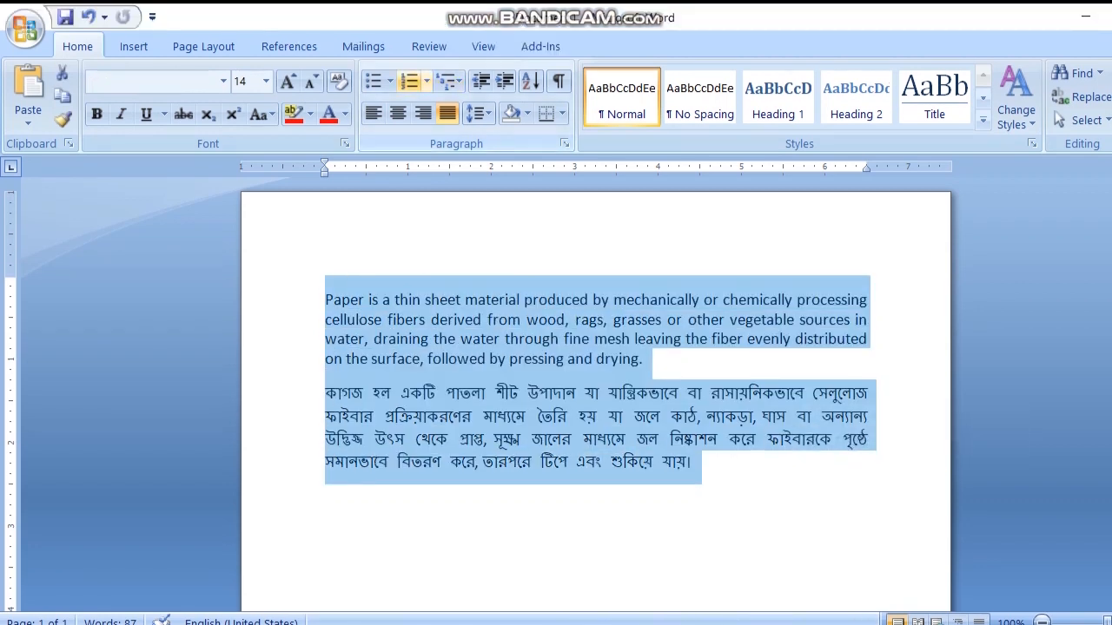
pyautogui.click(427, 81)
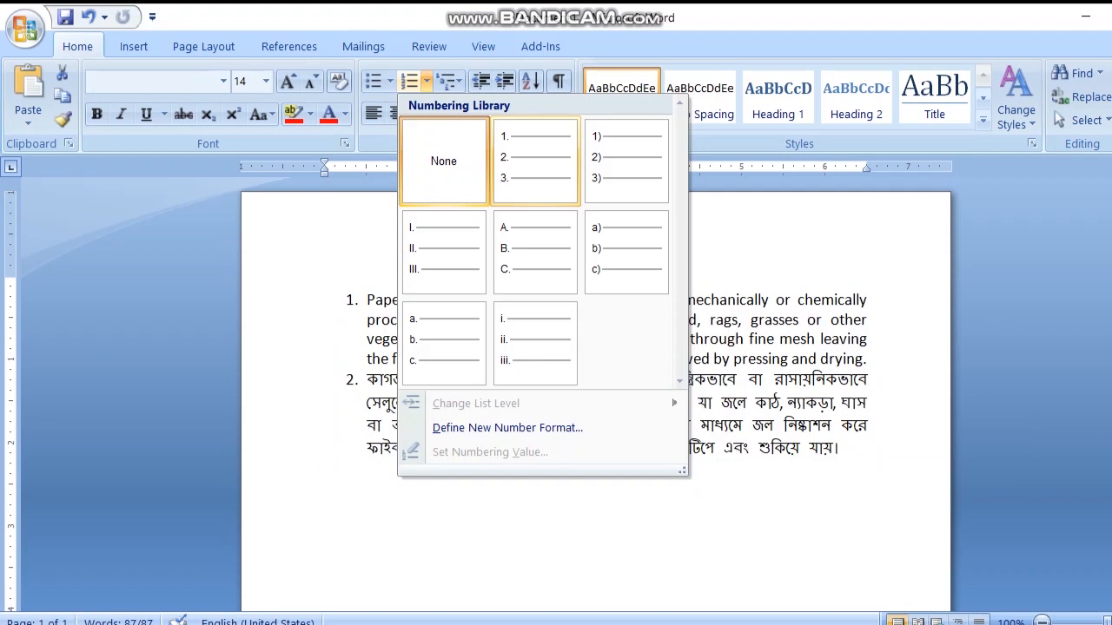
pyautogui.click(534, 160)
pyautogui.click(411, 339)
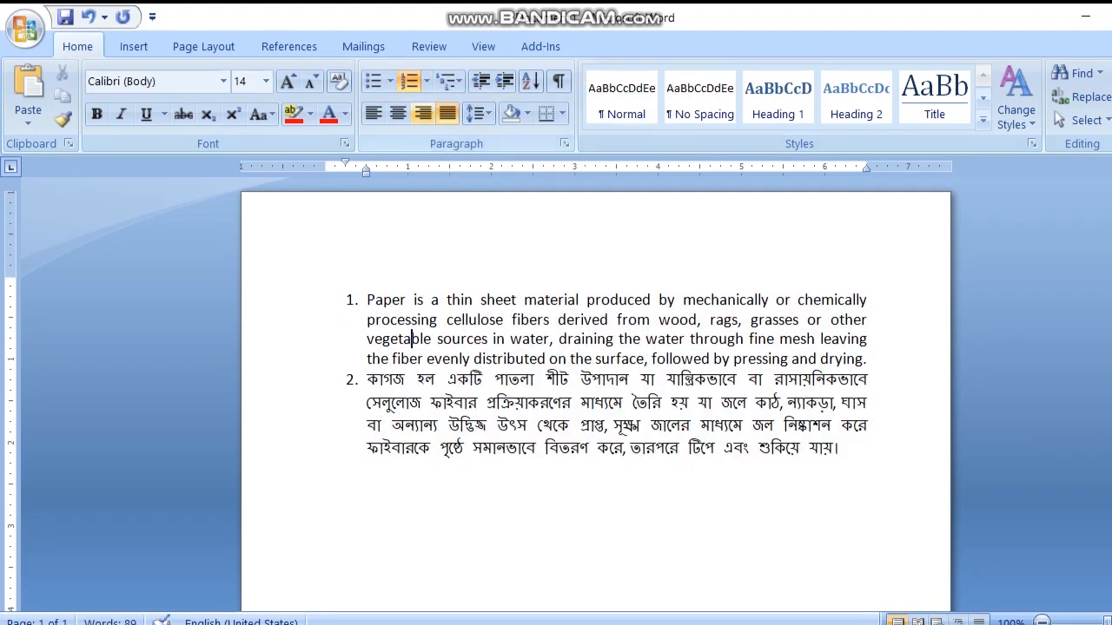
pyautogui.click(427, 81)
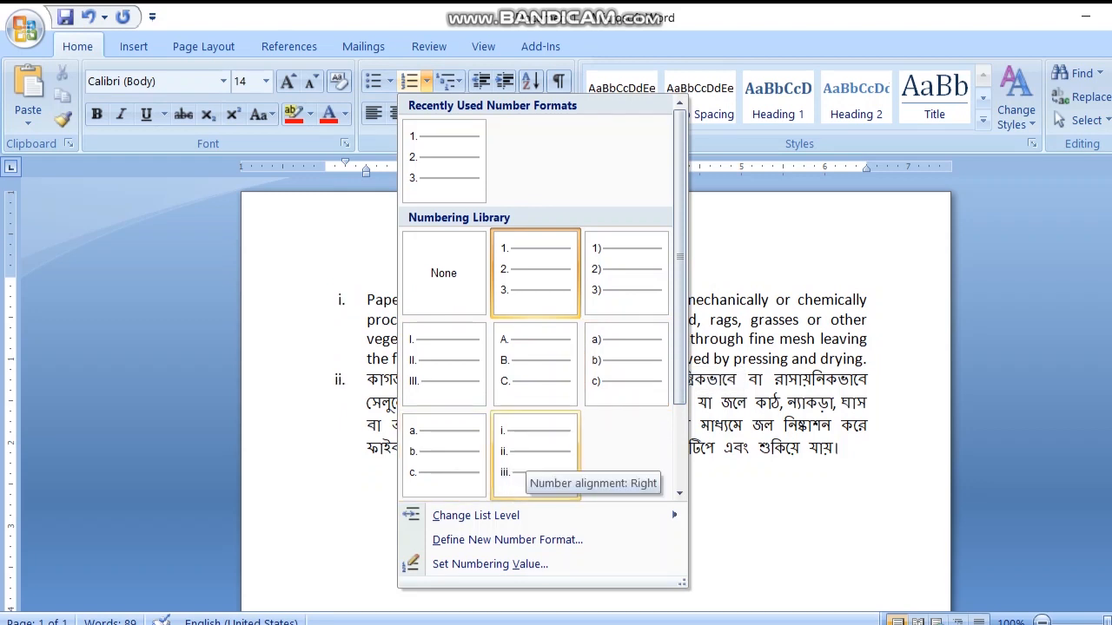
pyautogui.click(521, 464)
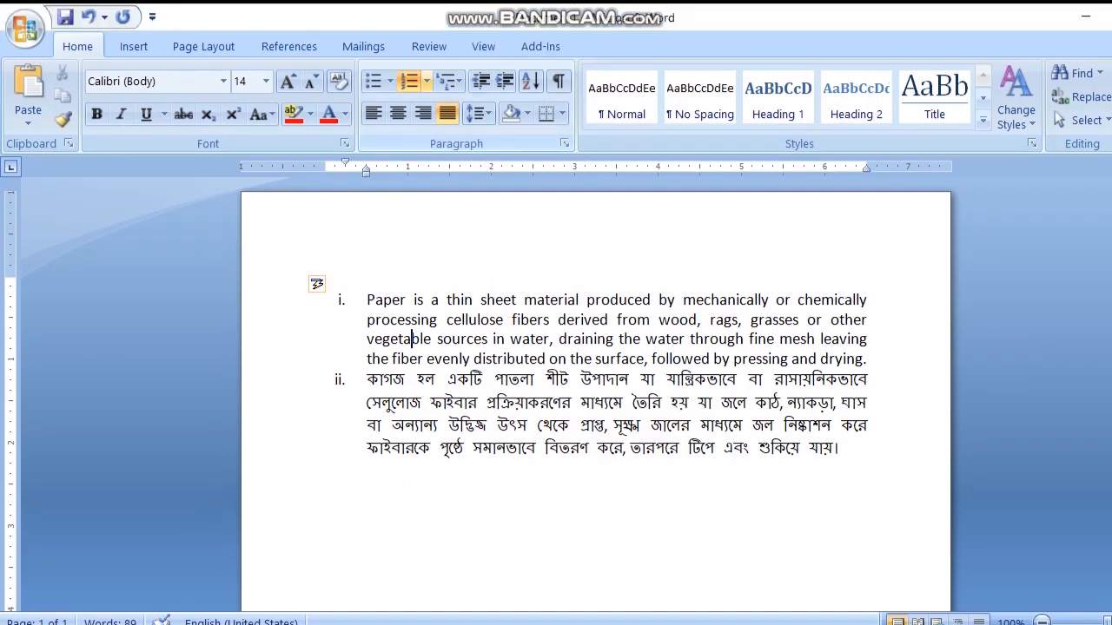
# Step: Remove the Roman numbering from the English paragraph and from the Bengali paragraph
pyautogui.click(426, 61)
pyautogui.click(443, 272)
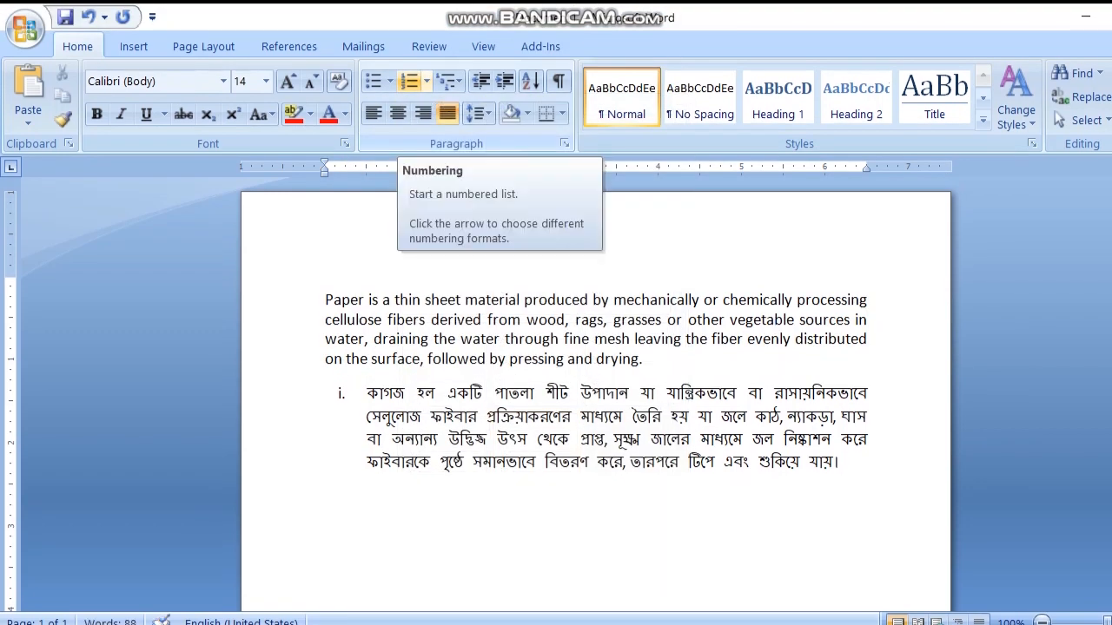
pyautogui.click(367, 394)
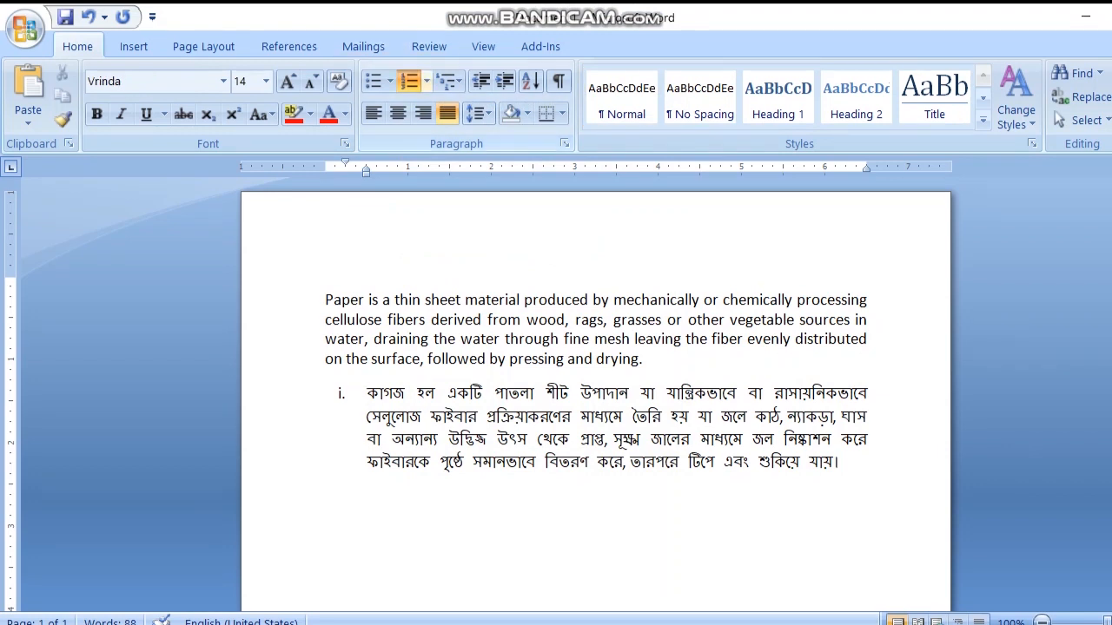
pyautogui.click(409, 81)
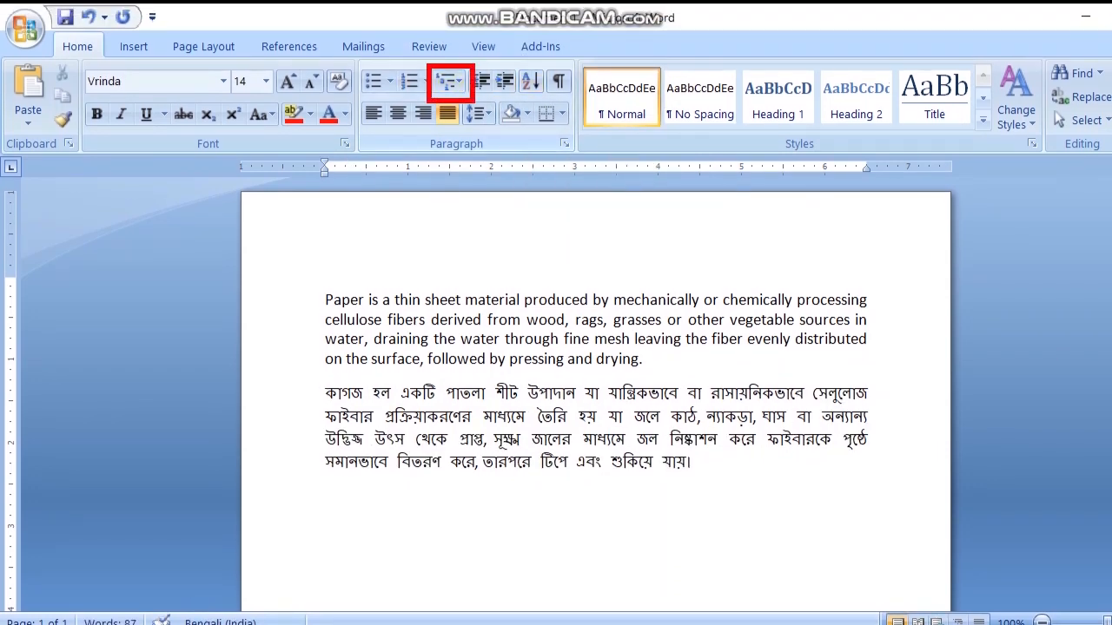
# Step: Apply the 1) a) i) multilevel list to both paragraphs and switch it to the 1. 1.1. 1.1.1. style
pyautogui.click(326, 300)
pyautogui.moveTo(326, 299); pyautogui.dragTo(695, 462)
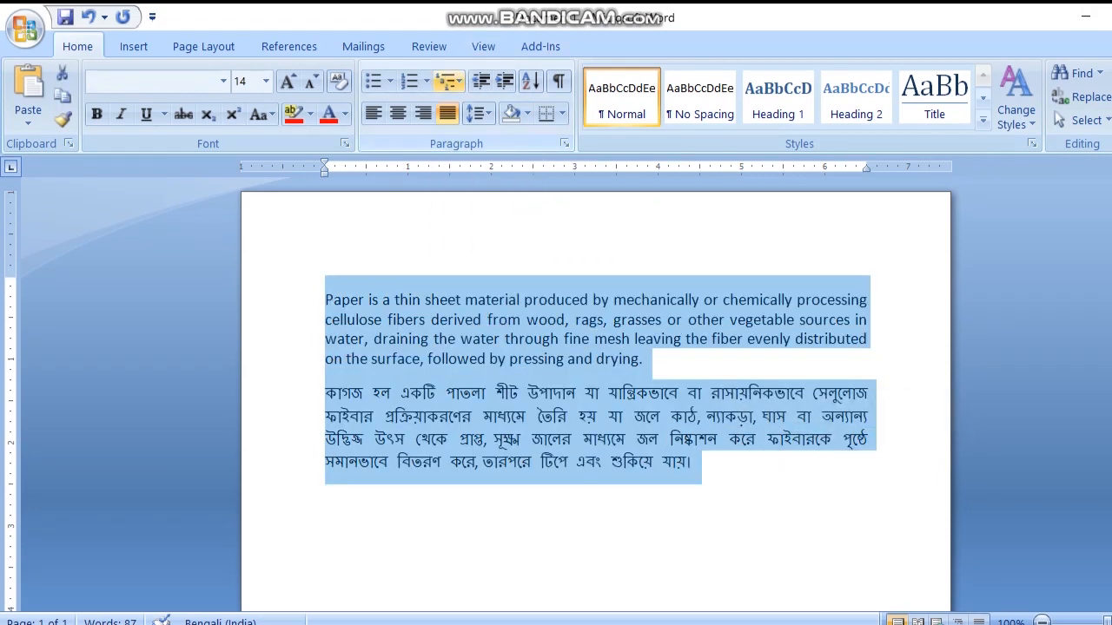
pyautogui.click(448, 81)
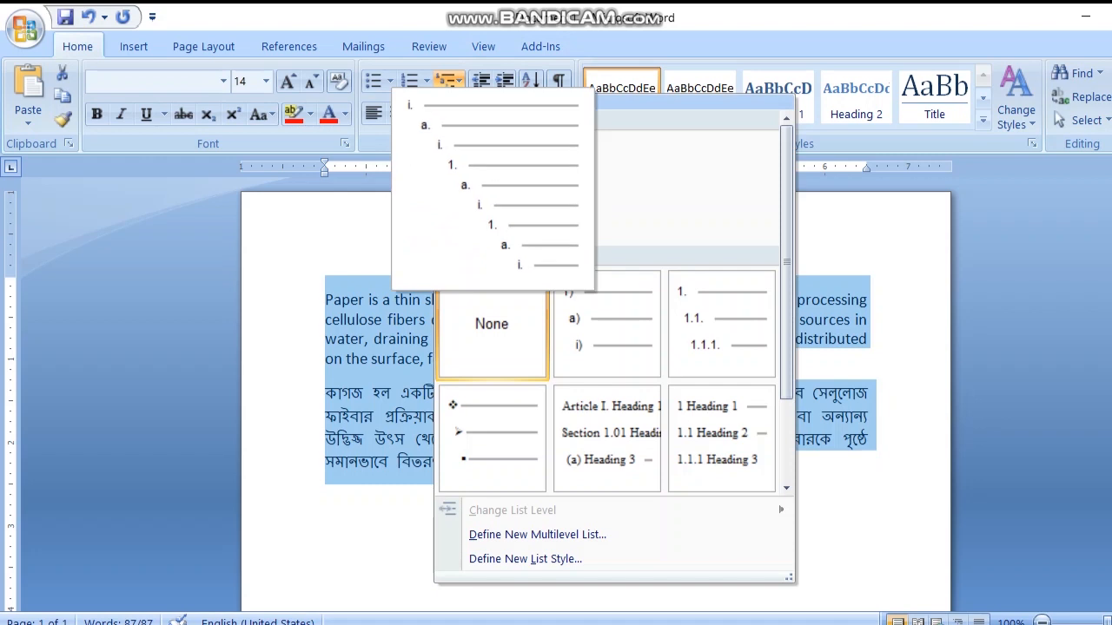
pyautogui.press('Escape')
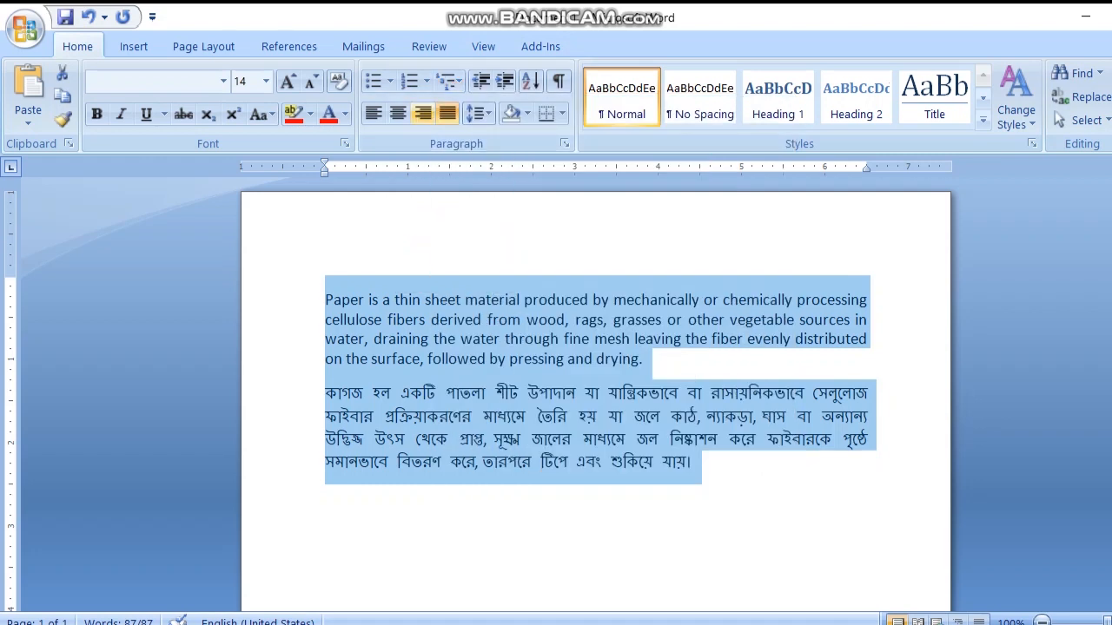
pyautogui.click(447, 80)
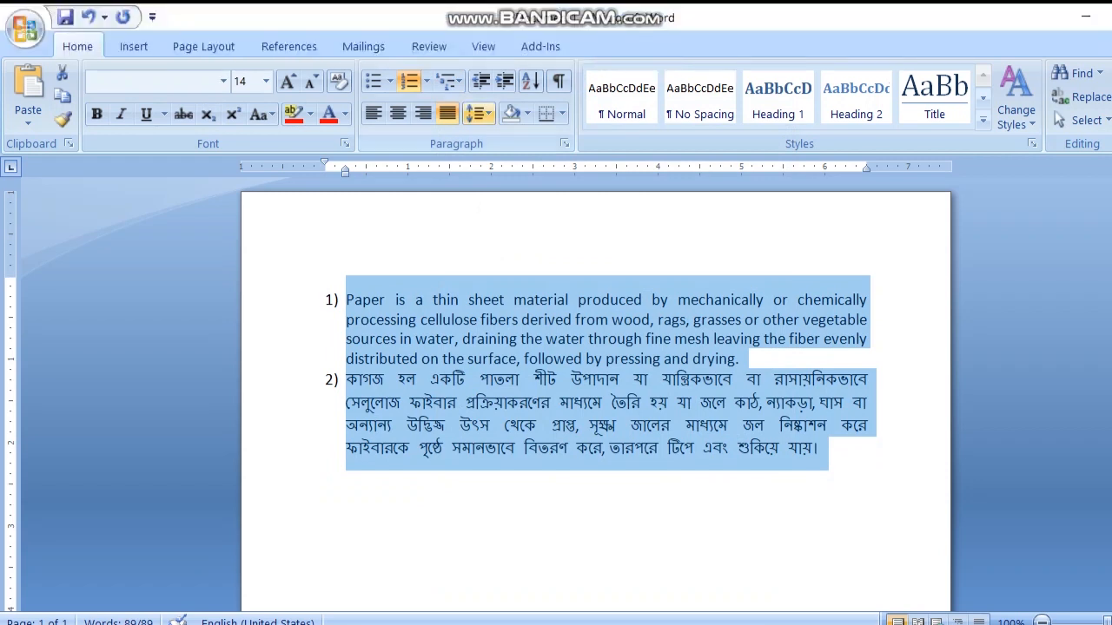
pyautogui.click(449, 81)
pyautogui.click(721, 323)
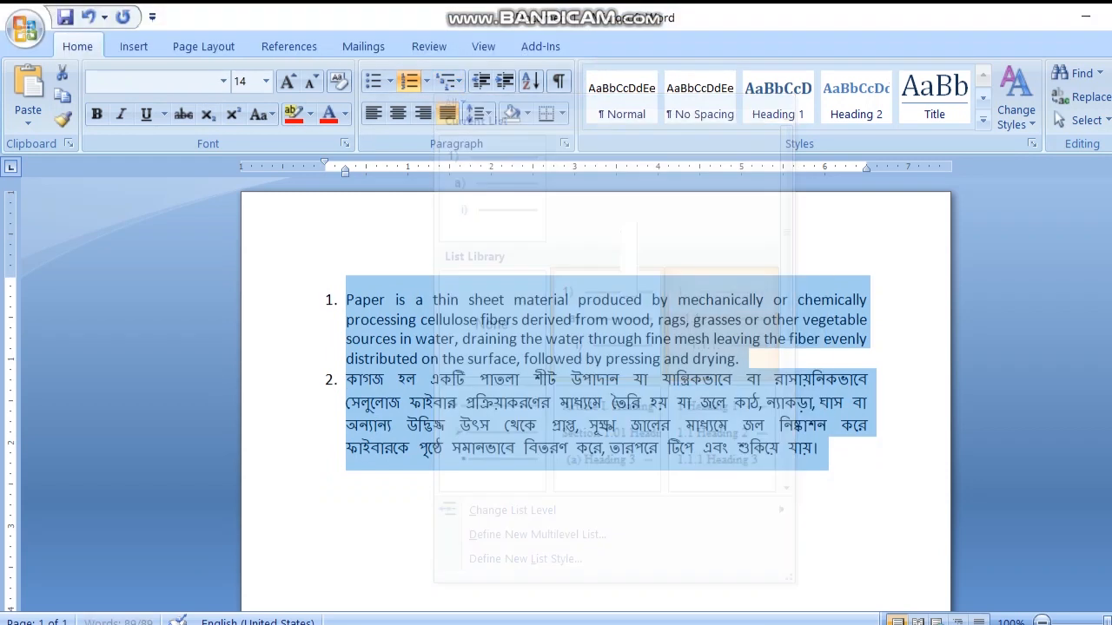
# Step: Preview the A. B. C. number format and the heading-based multilevel list styles for the selected paragraphs
pyautogui.click(426, 81)
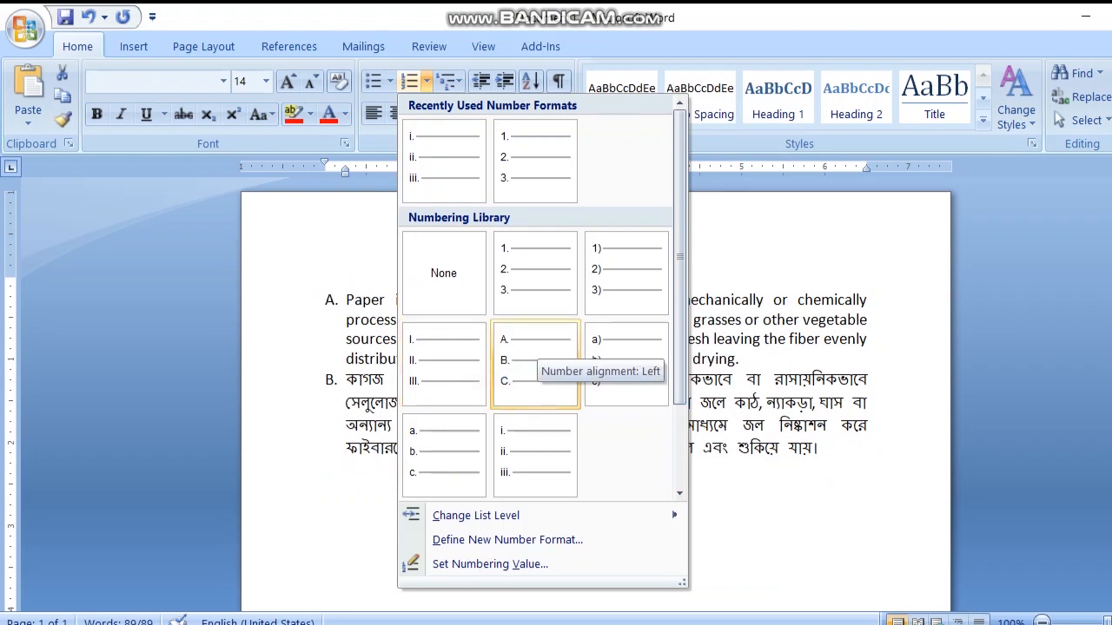
pyautogui.click(448, 81)
pyautogui.moveTo(606, 438)
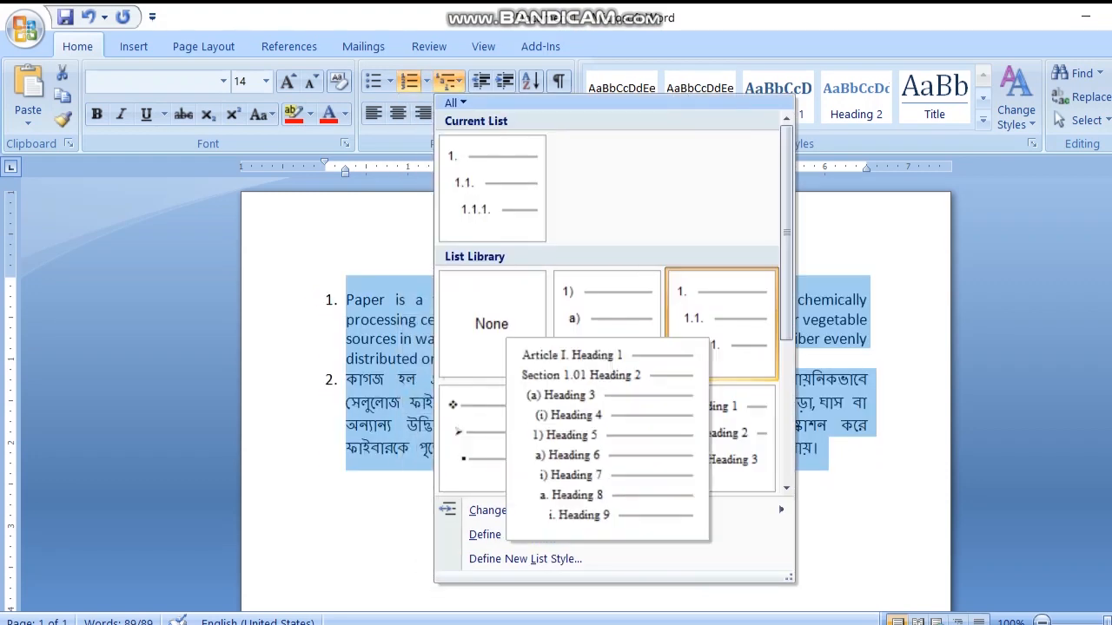
pyautogui.moveTo(721, 439)
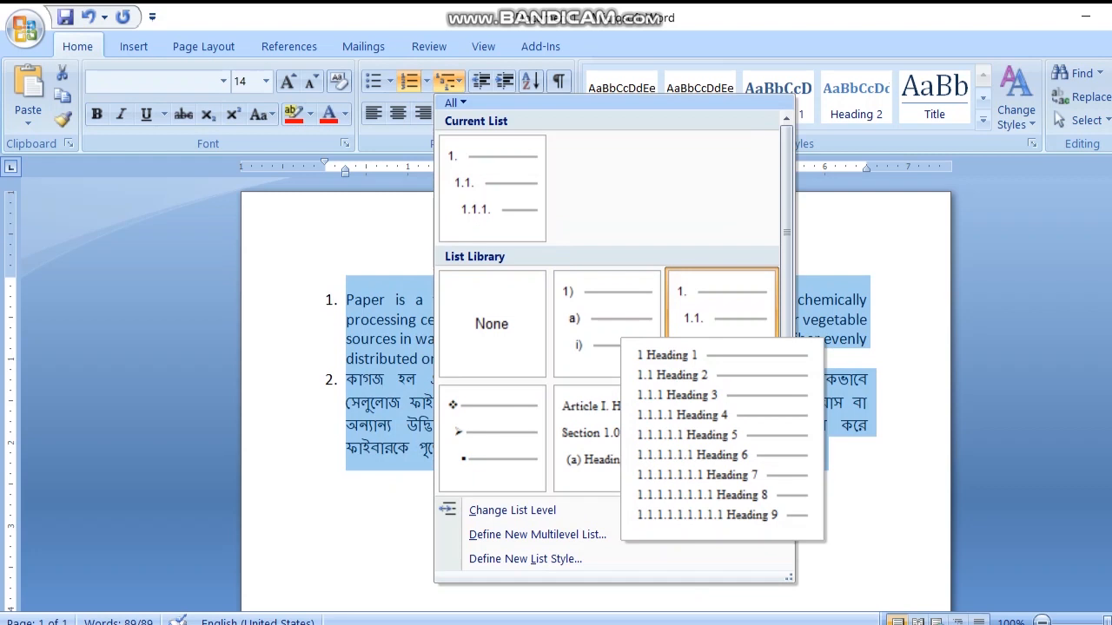
pyautogui.click(449, 80)
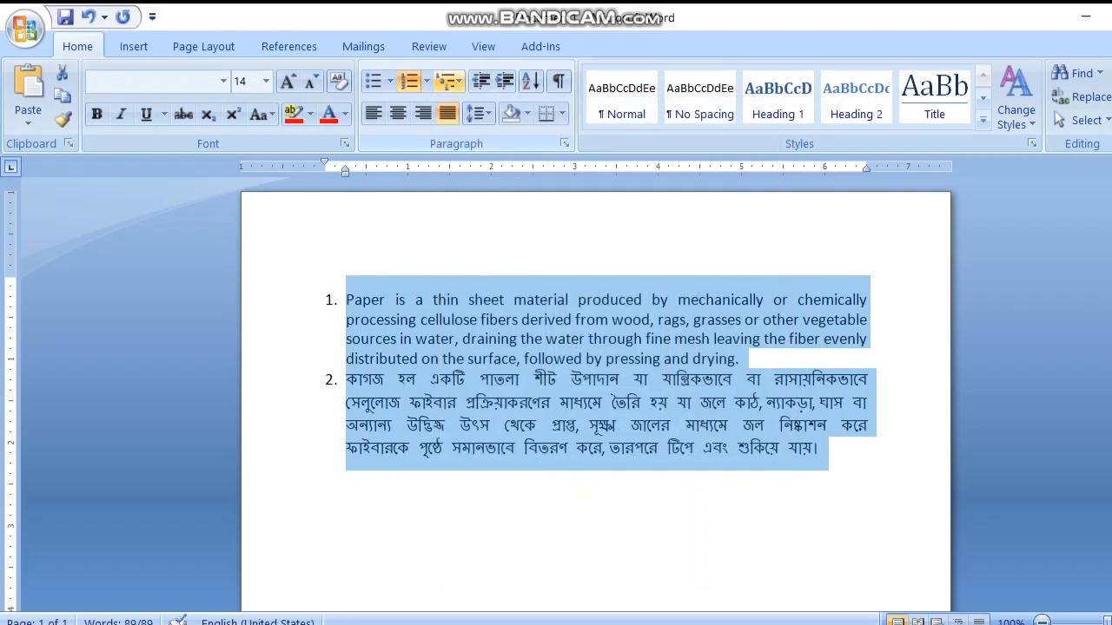
# Step: Remove the multilevel list numbering from both paragraphs
pyautogui.click(448, 81)
pyautogui.click(449, 81)
pyautogui.click(408, 81)
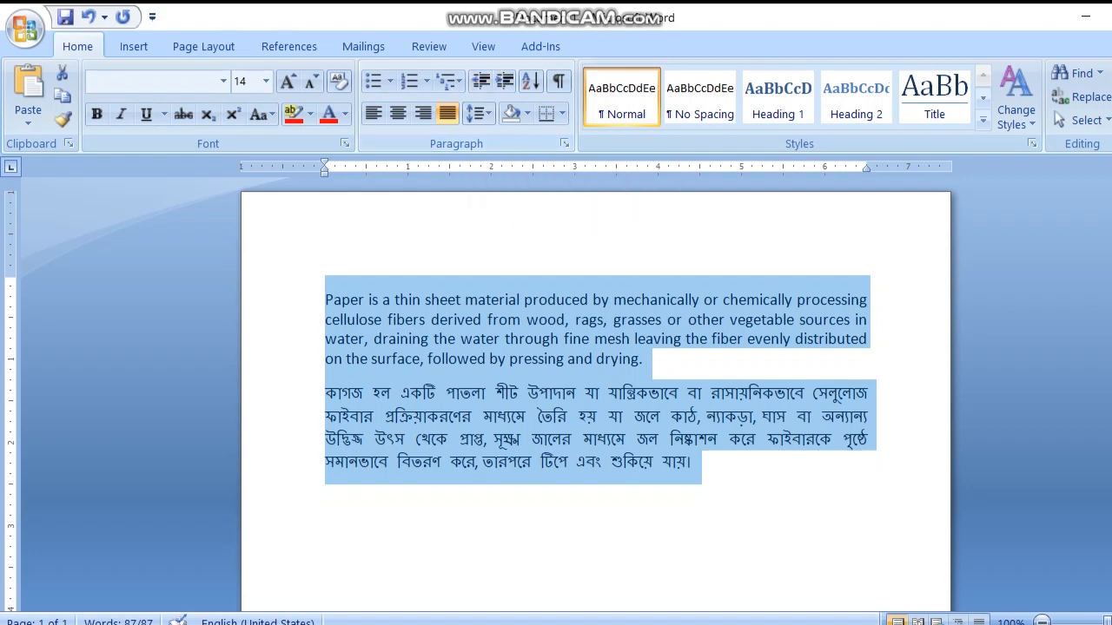
# Step: Increase the English paragraph's indent by one level and decrease it again, two times in a row
pyautogui.moveTo(326, 300); pyautogui.dragTo(647, 369)
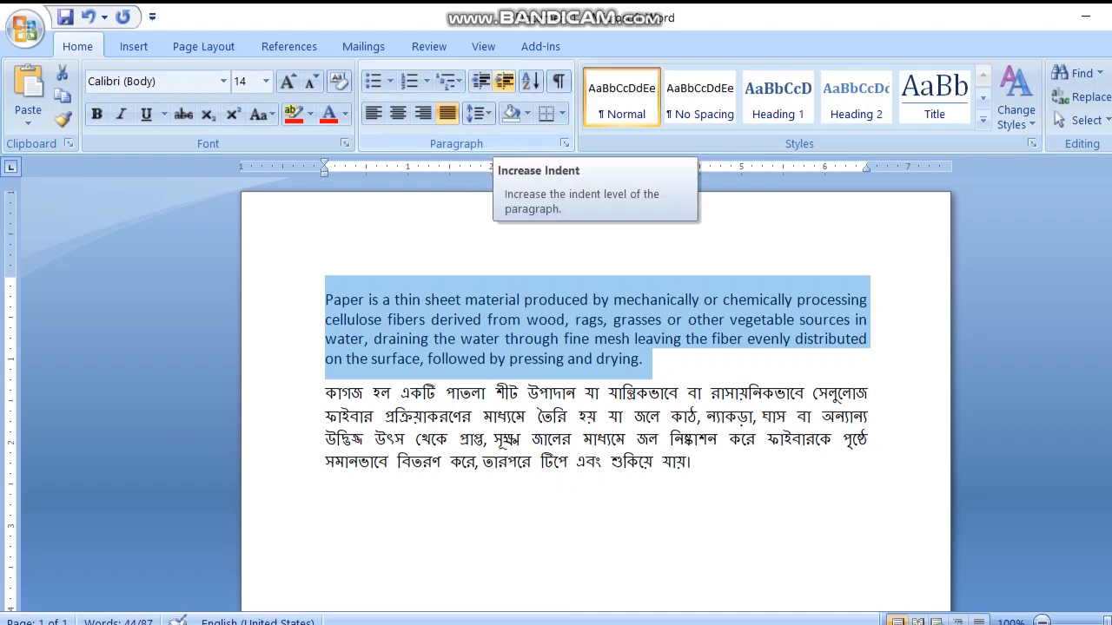
pyautogui.click(504, 81)
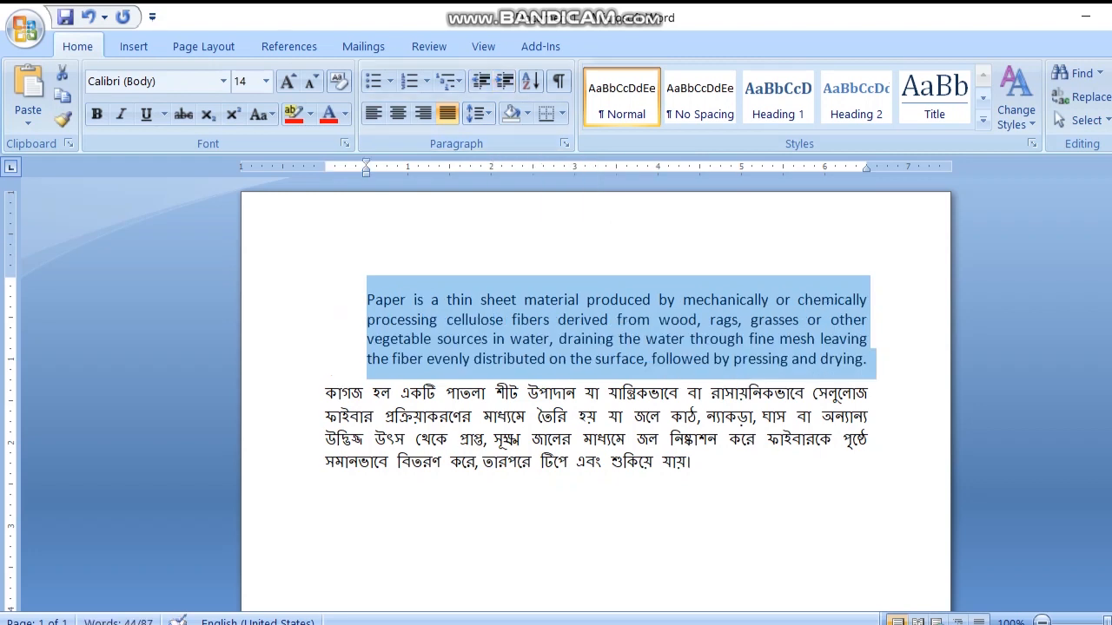
pyautogui.click(481, 81)
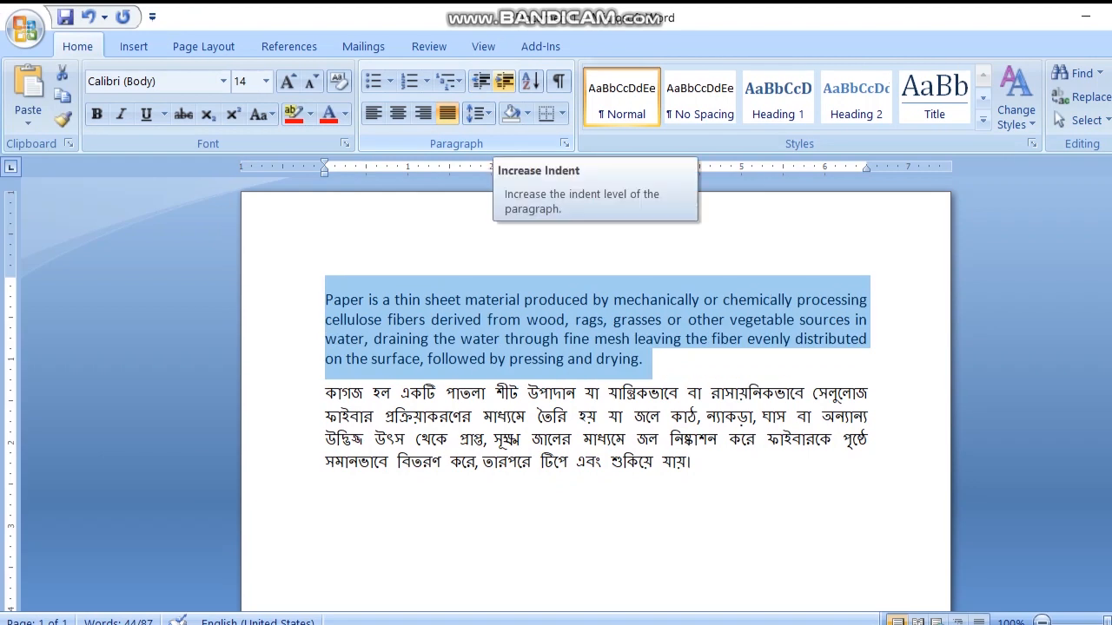
pyautogui.click(503, 81)
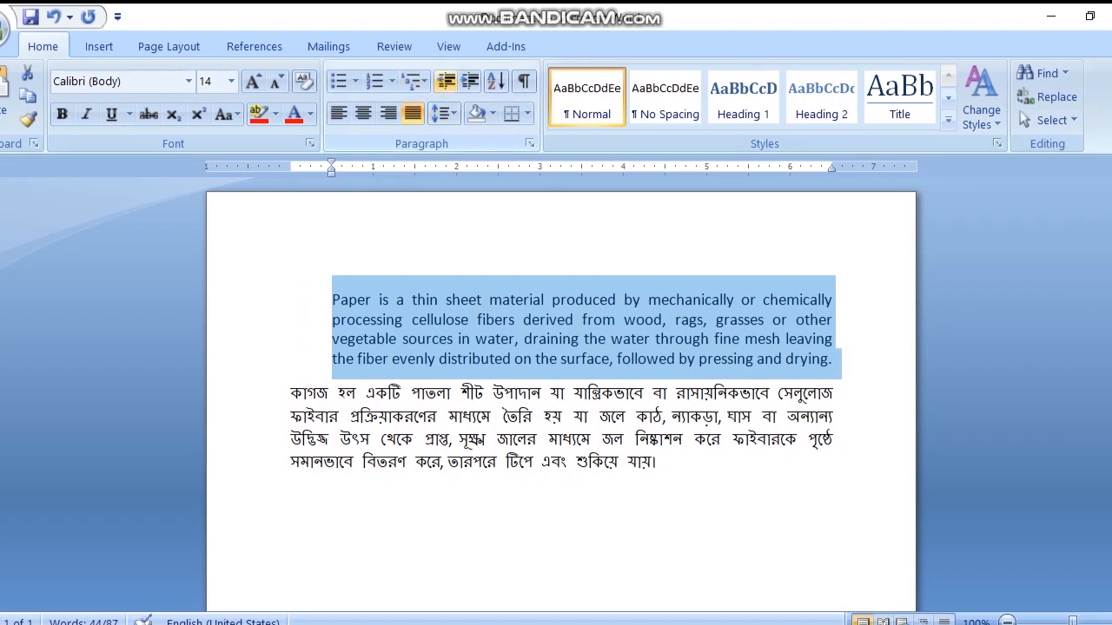
pyautogui.click(447, 82)
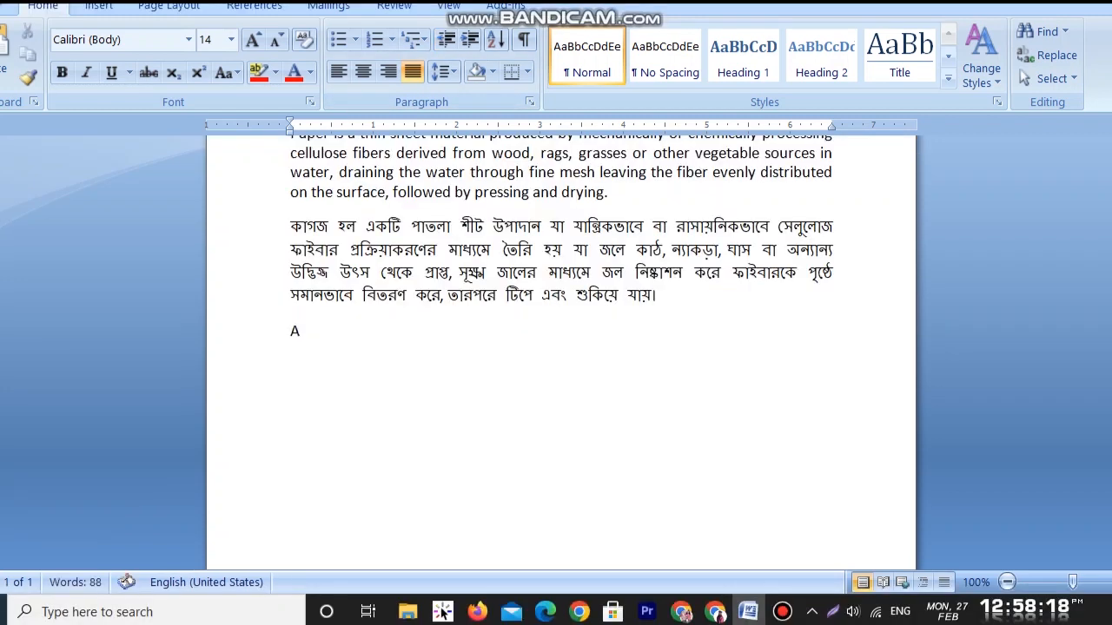
# Step: Enter the letters D, E, B and c on separate lines beneath the A under the Bengali paragraph
pyautogui.write('d')
pyautogui.press('Return')
pyautogui.write('e b')
pyautogui.press('Return')
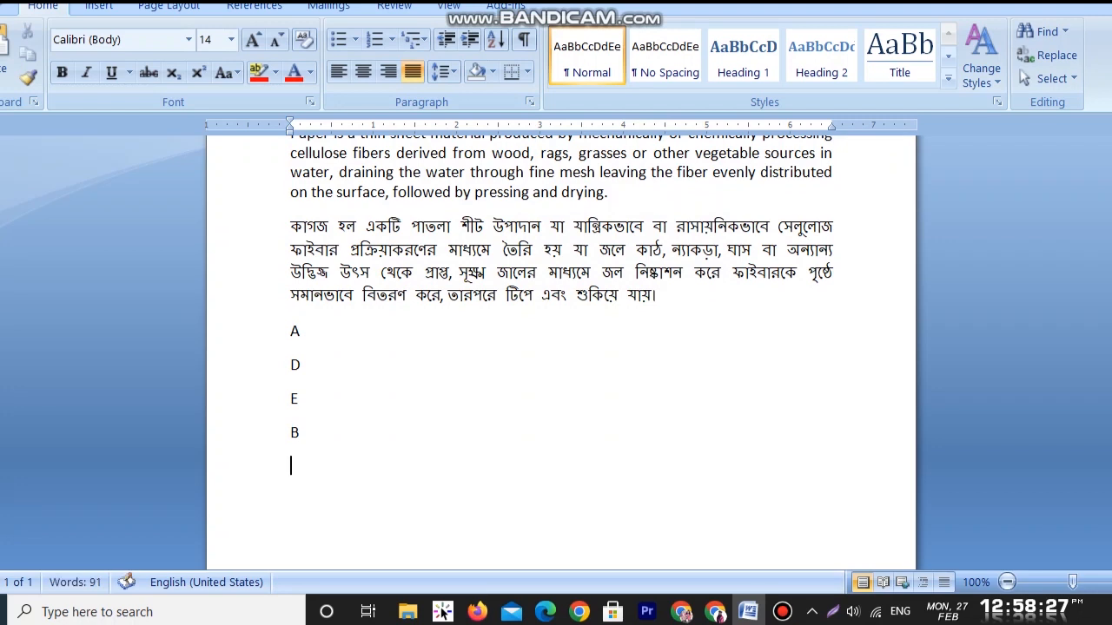
pyautogui.write('c')
# Step: Sort the five letter lines by paragraph as text in ascending order
pyautogui.moveTo(291, 332); pyautogui.dragTo(308, 470)
pyautogui.click(495, 81)
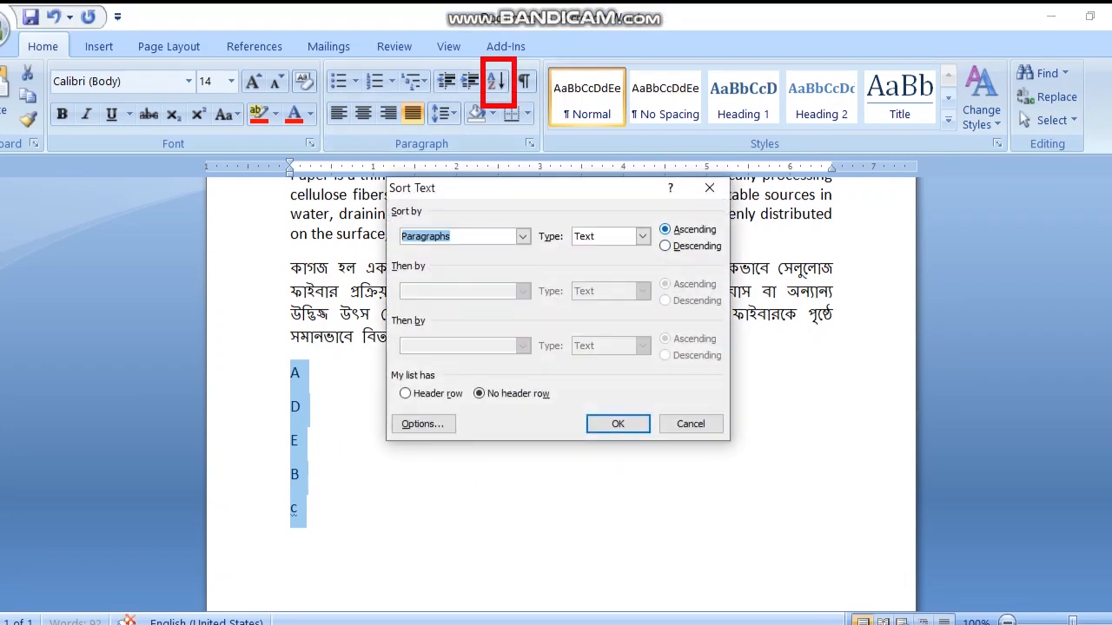
pyautogui.press('Return')
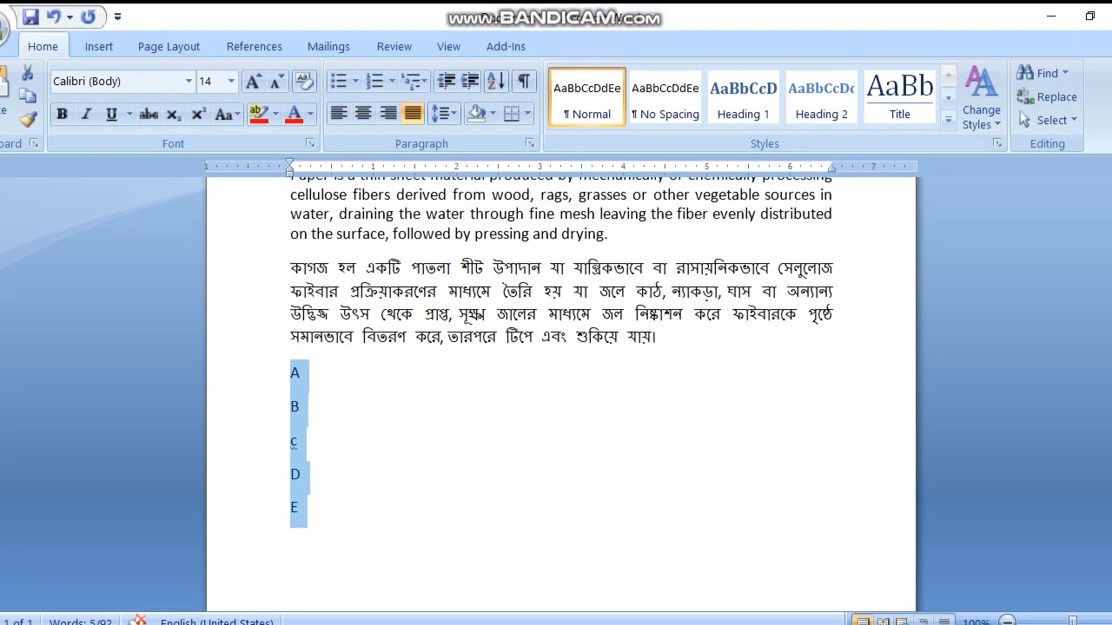
# Step: Sort the five letter lines in descending order and clear the selection
pyautogui.click(496, 39)
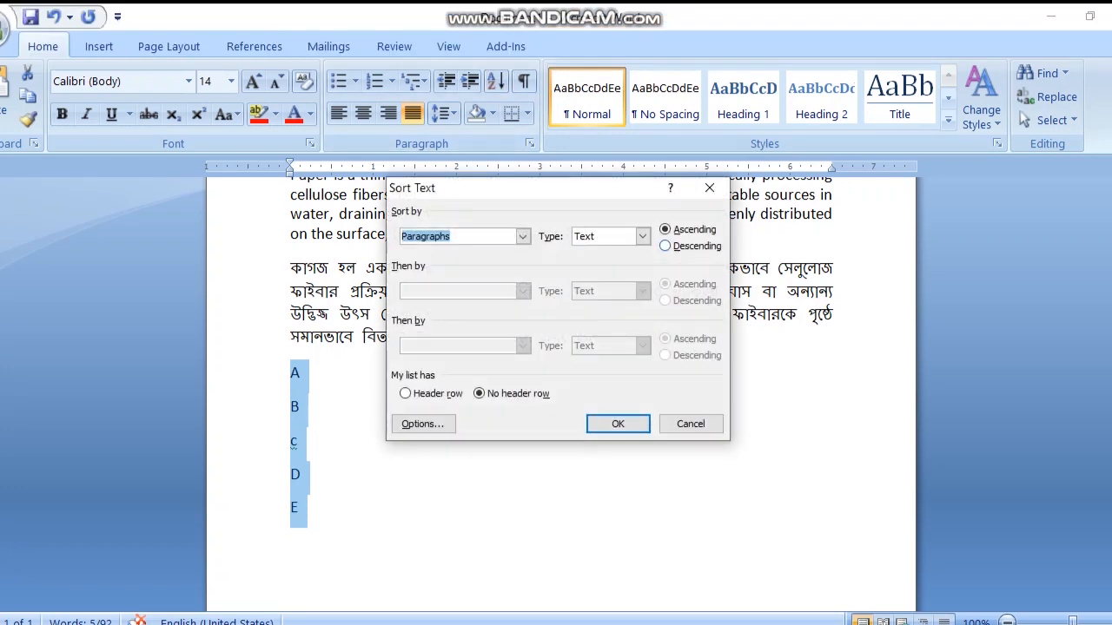
pyautogui.hotkey('alt', 'd')
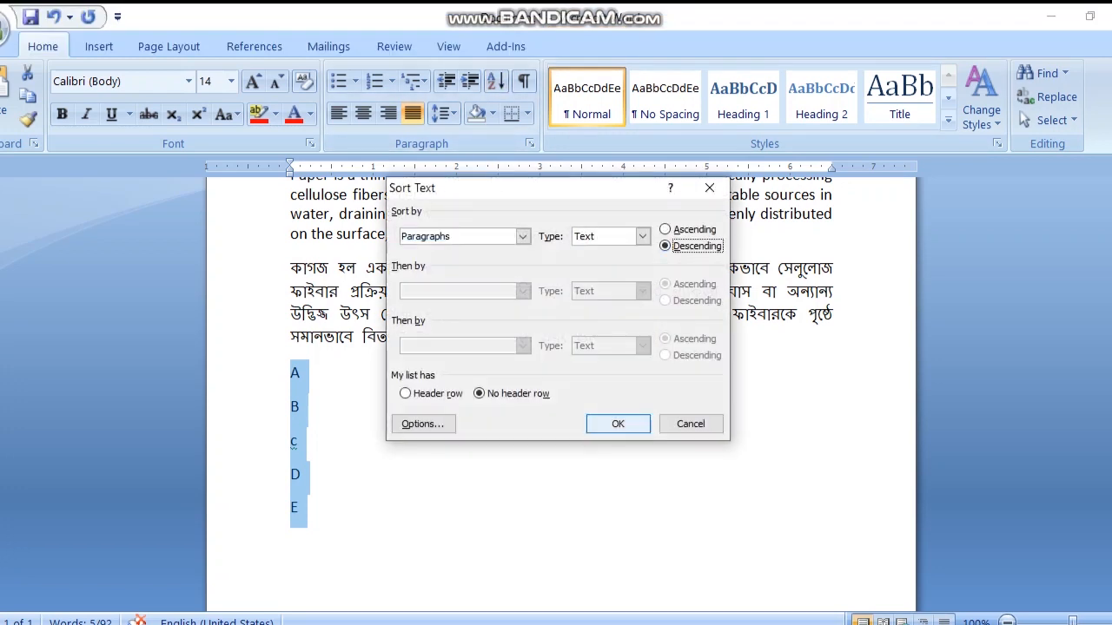
pyautogui.press('Return')
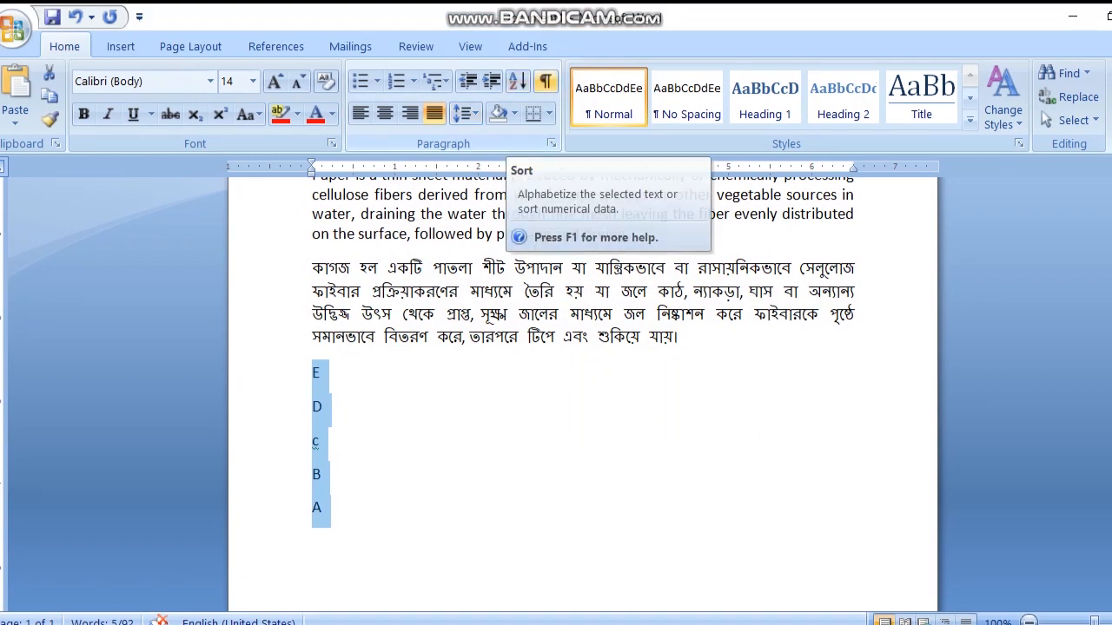
pyautogui.click(324, 406)
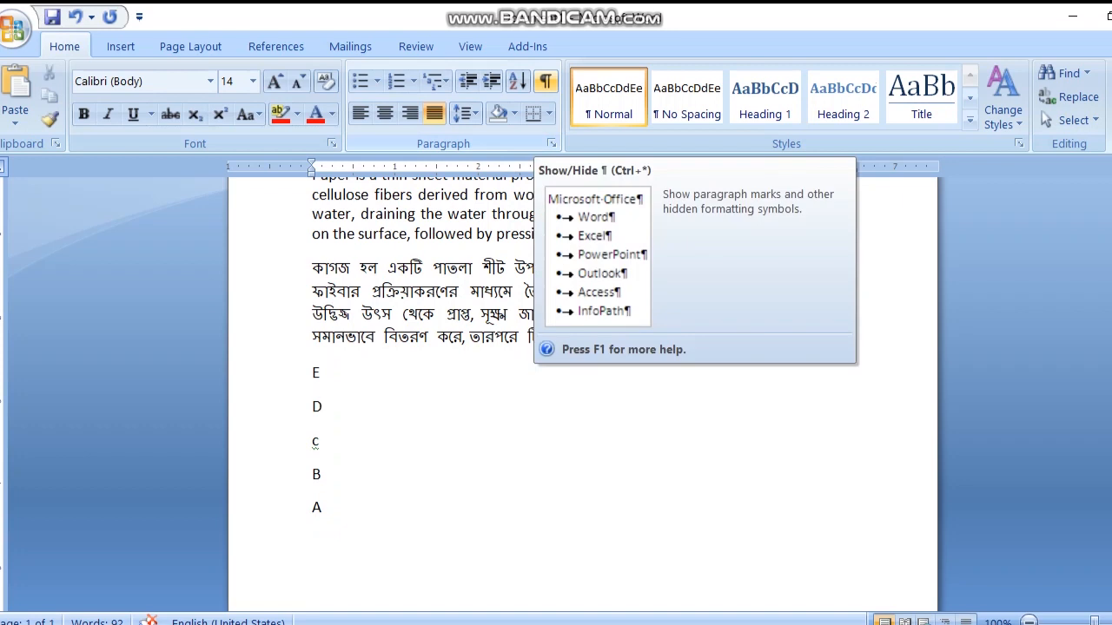
# Step: Toggle the paragraph marks and hidden formatting symbols on and off twice, finishing with them hidden
pyautogui.click(544, 81)
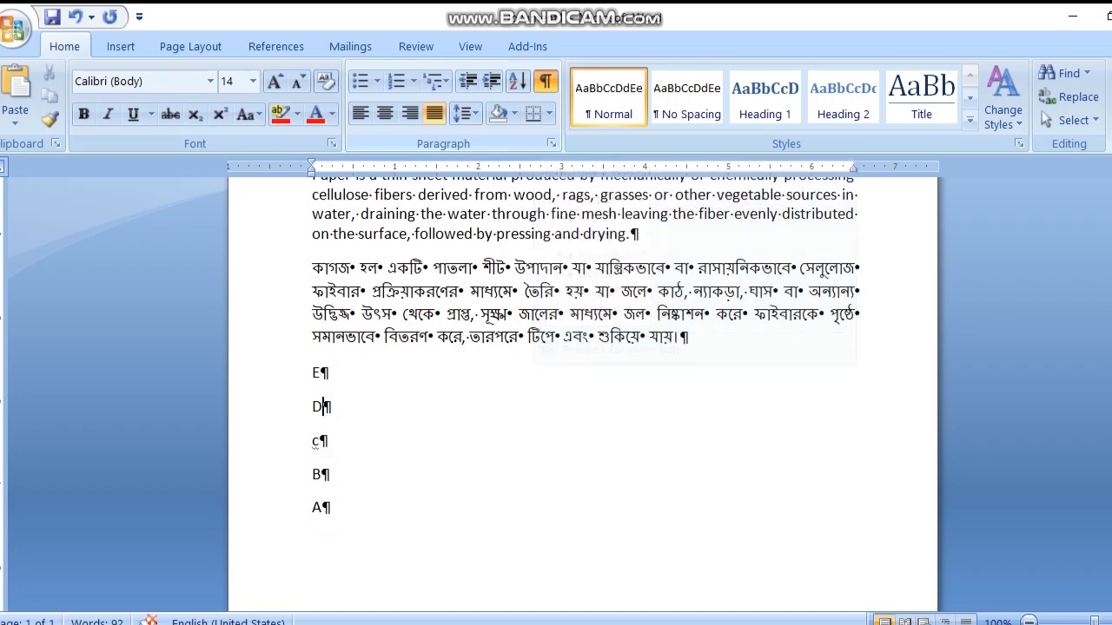
pyautogui.click(544, 81)
pyautogui.scroll(3, 538, 391)
pyautogui.moveTo(313, 300); pyautogui.dragTo(638, 358)
pyautogui.click(545, 81)
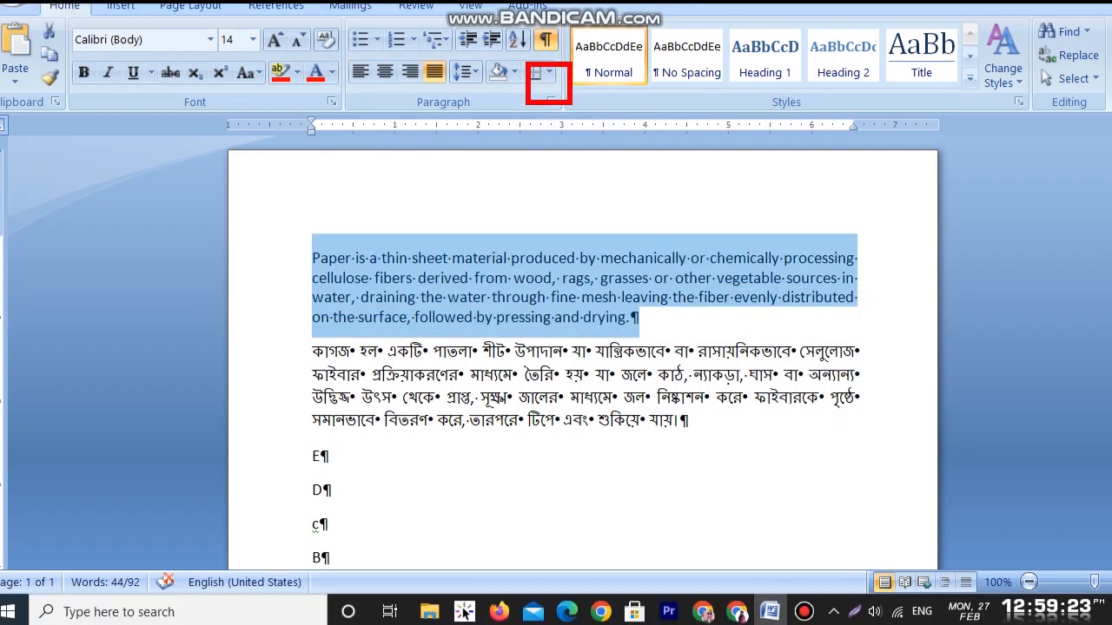
pyautogui.click(323, 532)
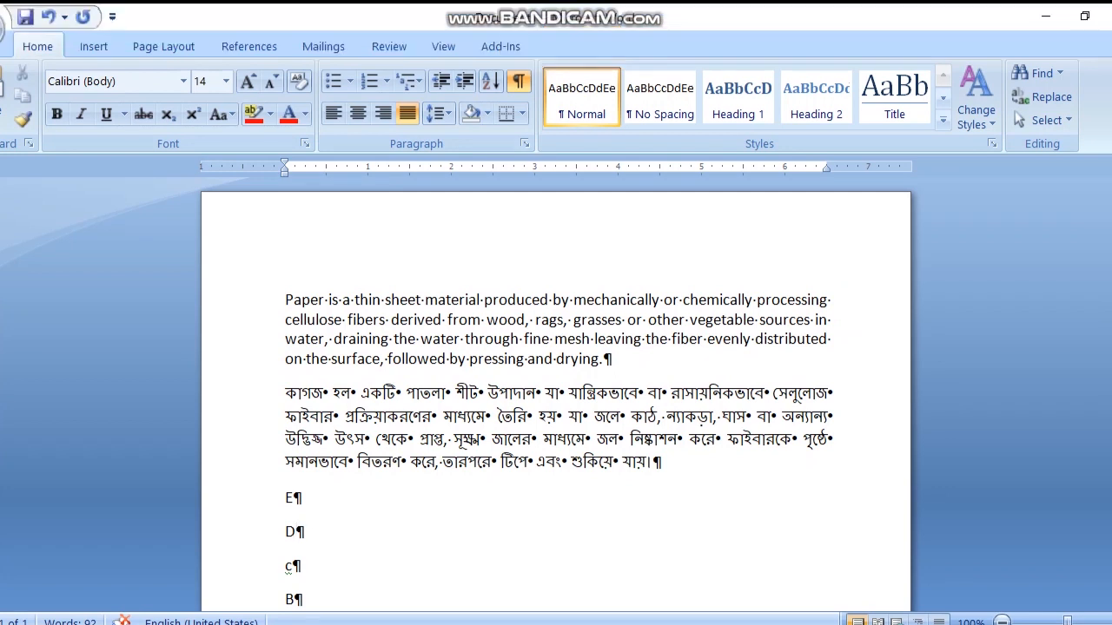
pyautogui.scroll(-2, 556, 347)
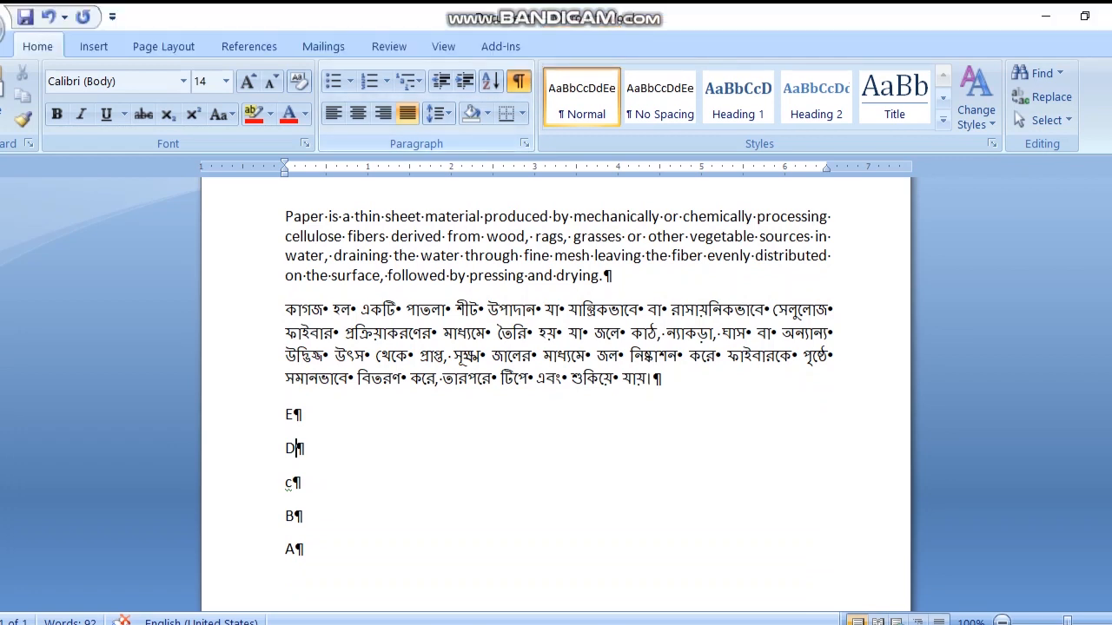
pyautogui.click(519, 81)
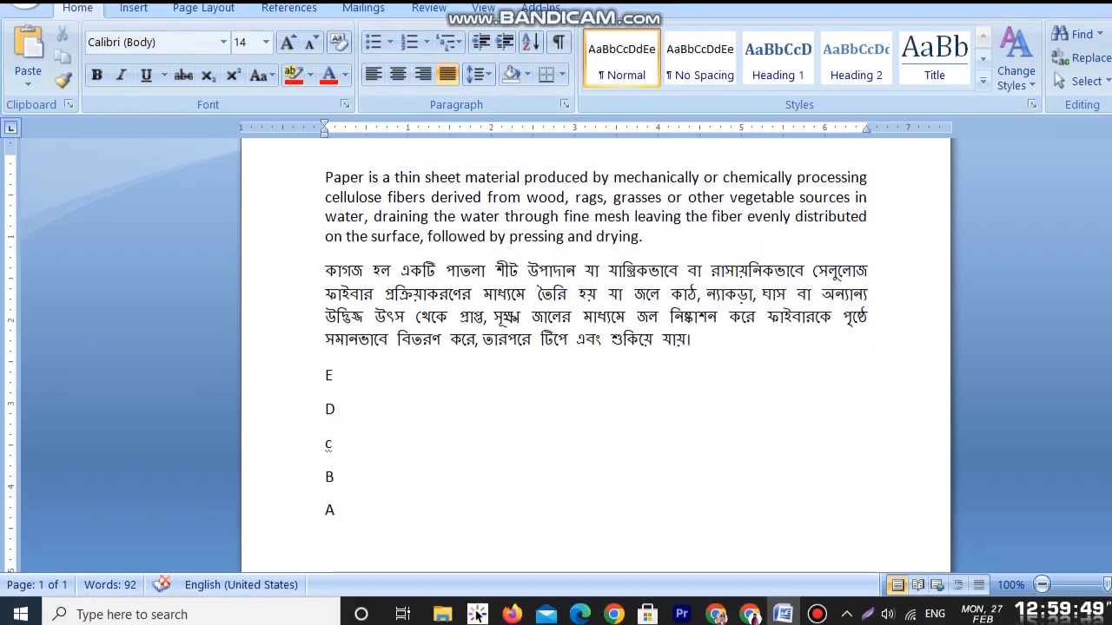
# Step: Left-align the English paragraph and change its alignment to centred
pyautogui.moveTo(327, 216); pyautogui.dragTo(652, 278)
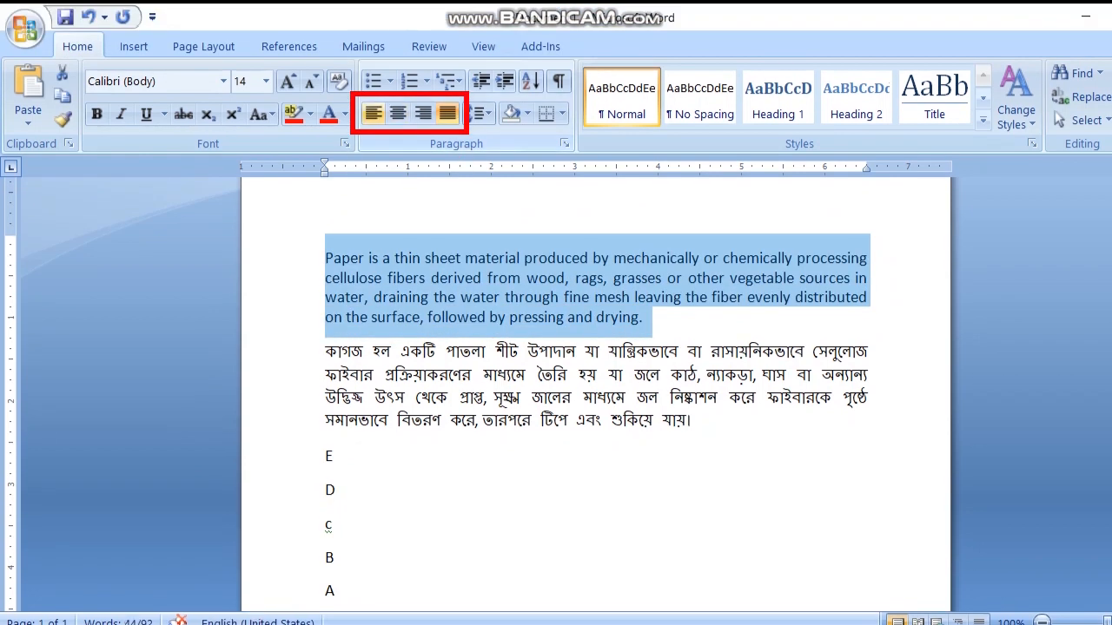
pyautogui.click(373, 113)
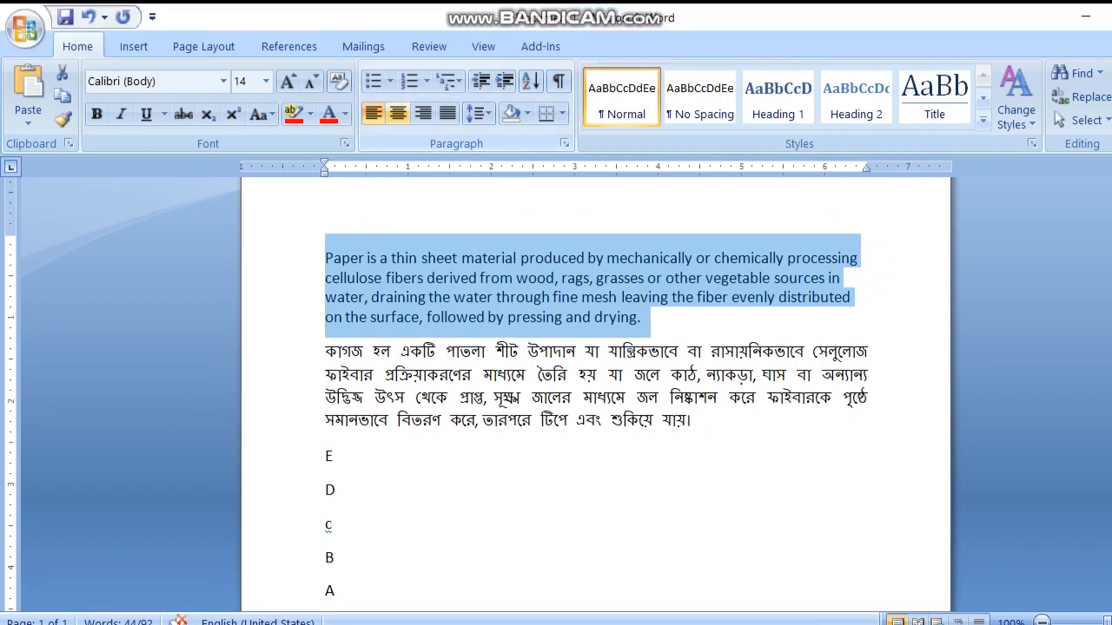
pyautogui.click(398, 114)
pyautogui.click(438, 318)
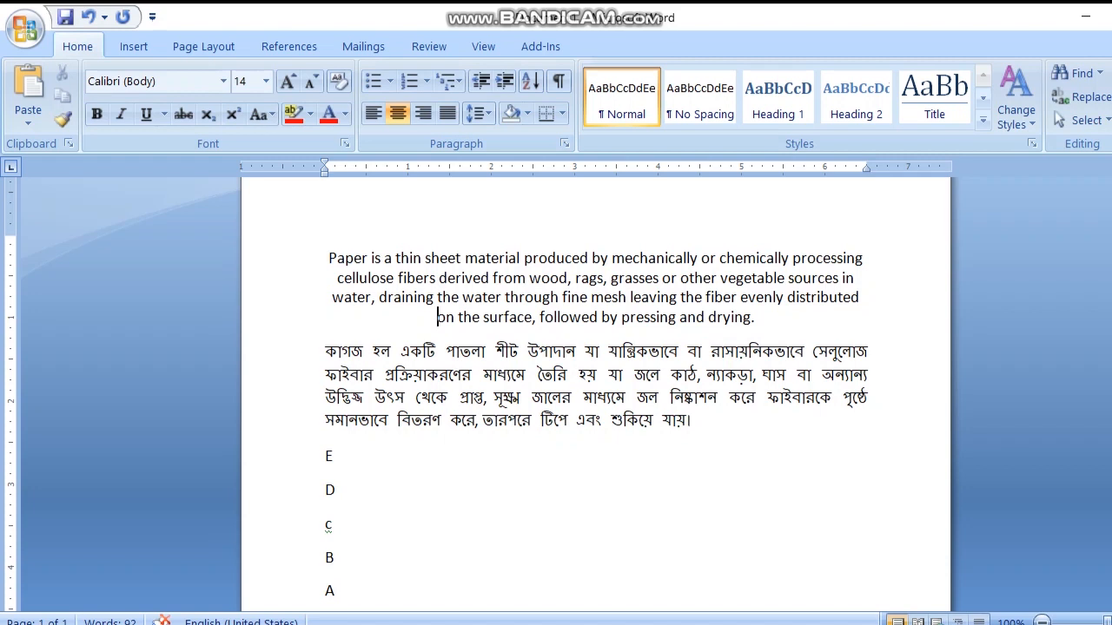
# Step: Right-align the English paragraph and change its alignment back to justified
pyautogui.moveTo(329, 258); pyautogui.dragTo(749, 318)
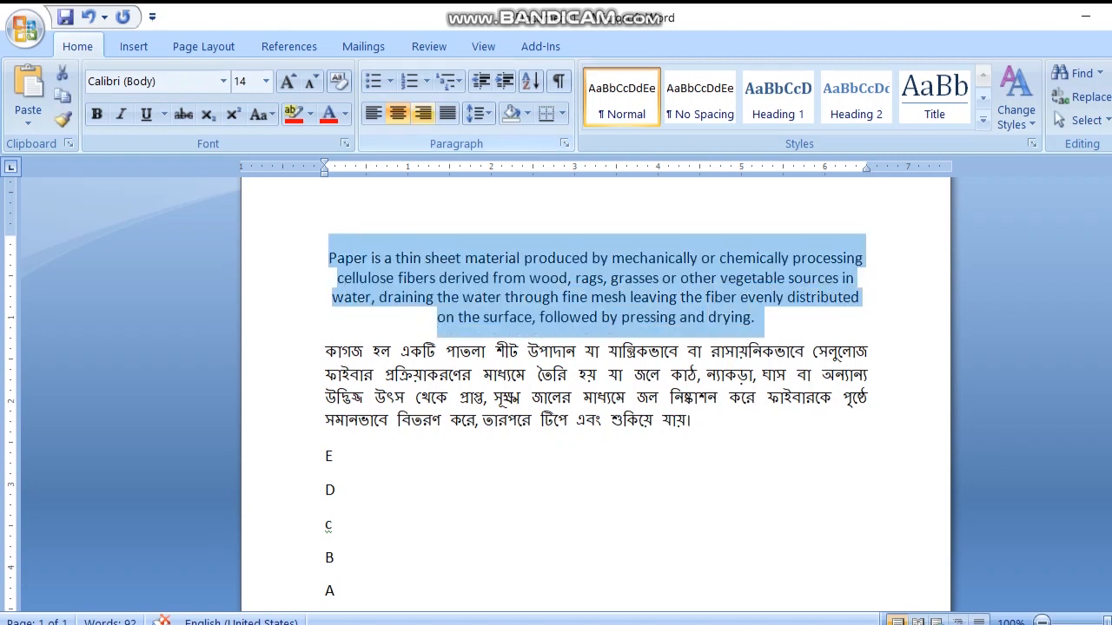
pyautogui.click(423, 113)
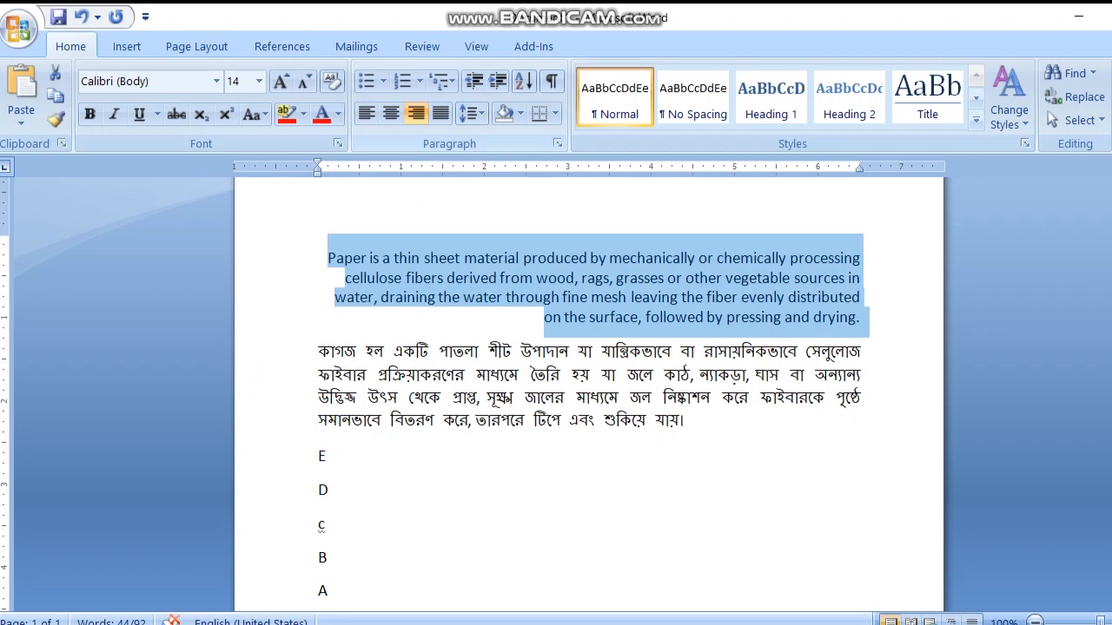
pyautogui.click(440, 113)
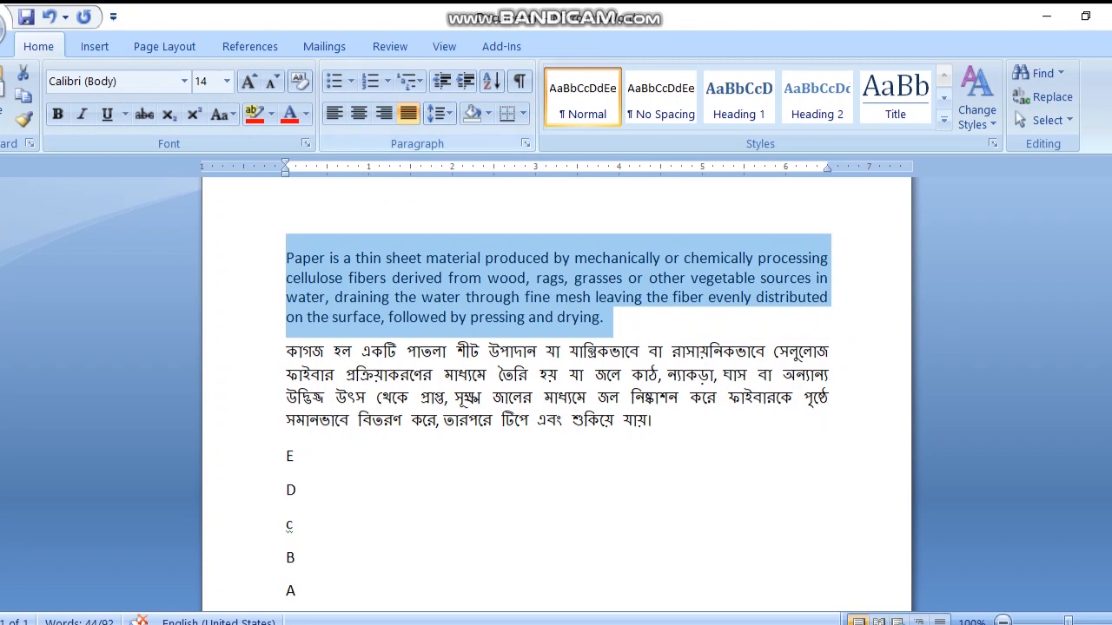
pyautogui.click(467, 259)
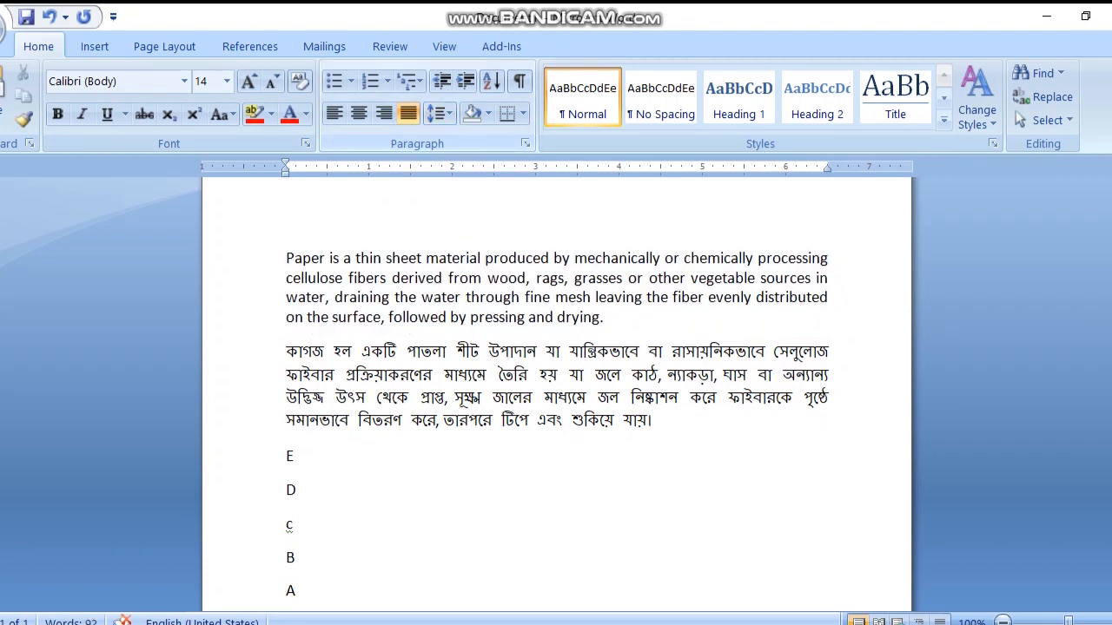
# Step: Apply line spacing of 1.5, 2.5 and 3.0 in turn to the English paragraph
pyautogui.moveTo(286, 258); pyautogui.dragTo(608, 318)
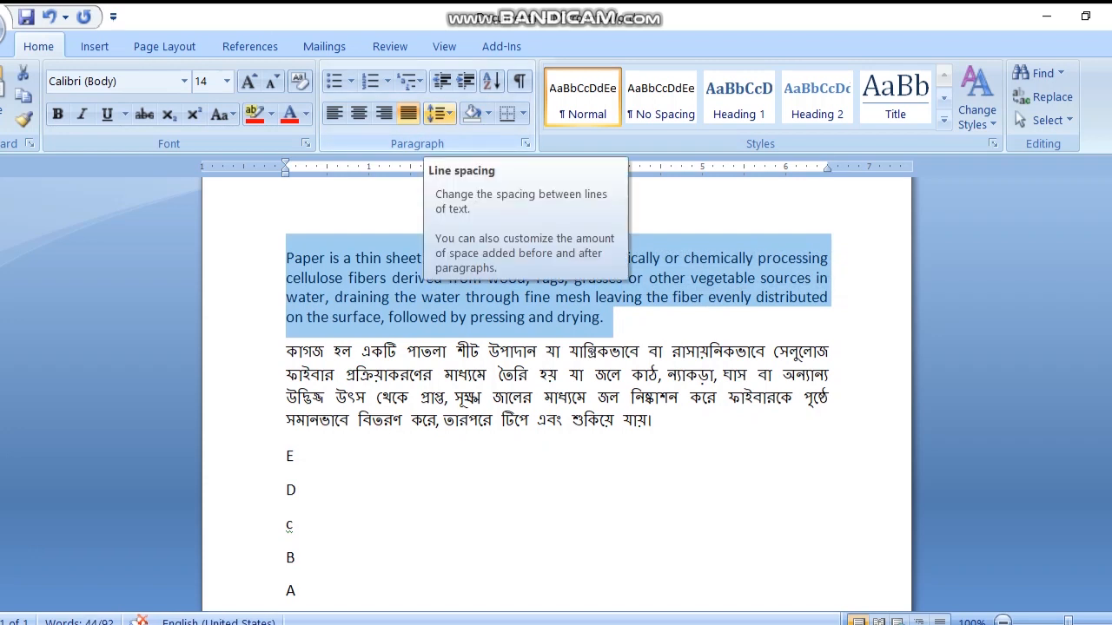
pyautogui.click(440, 113)
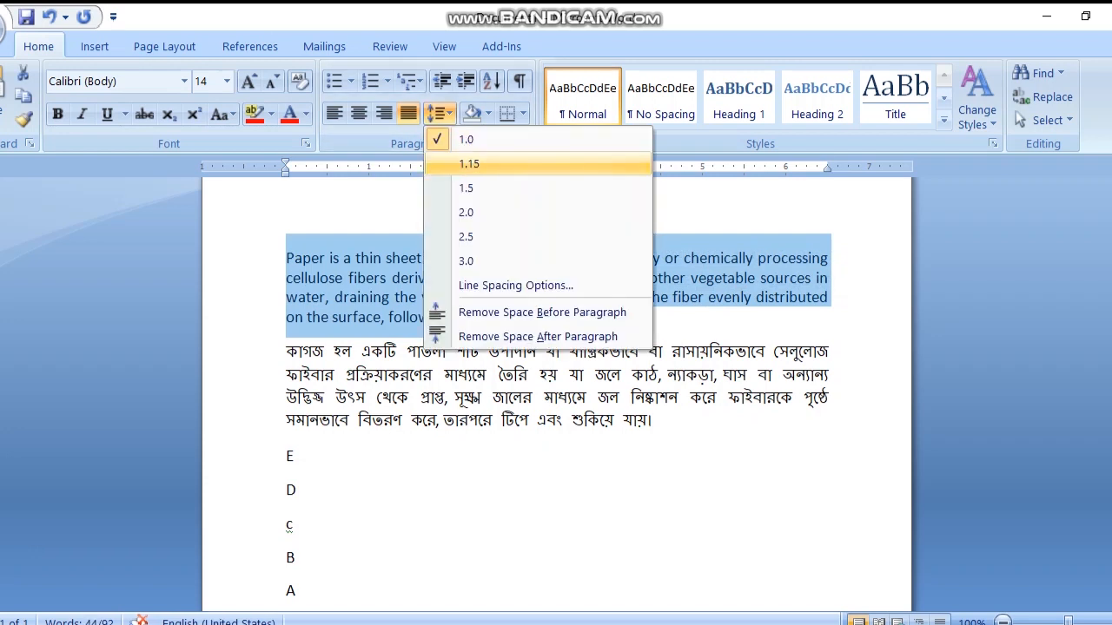
pyautogui.click(466, 188)
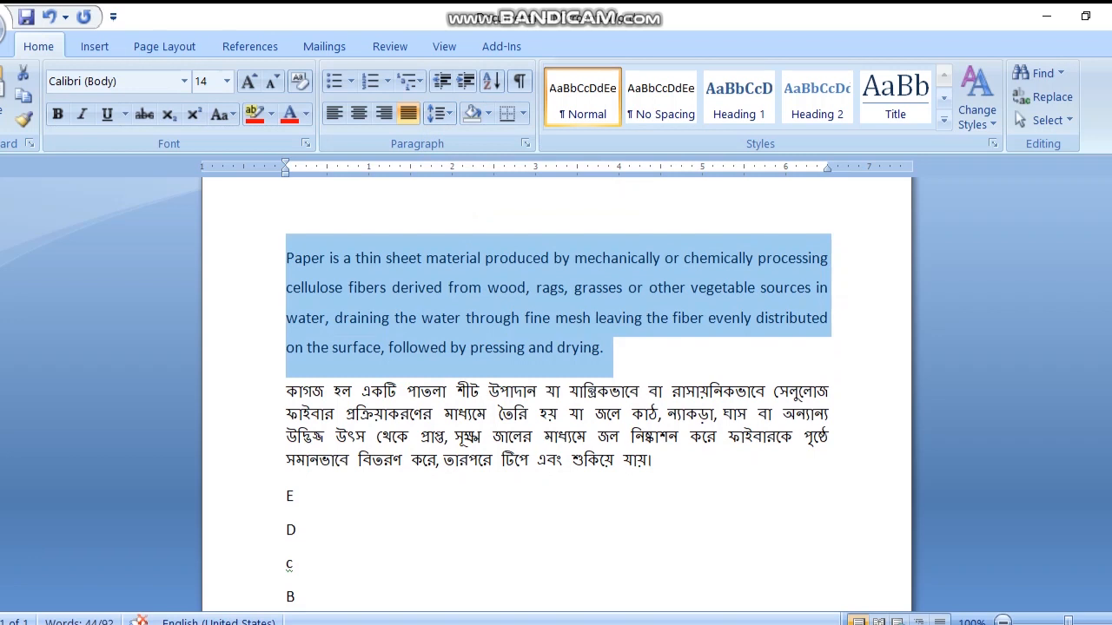
pyautogui.click(440, 113)
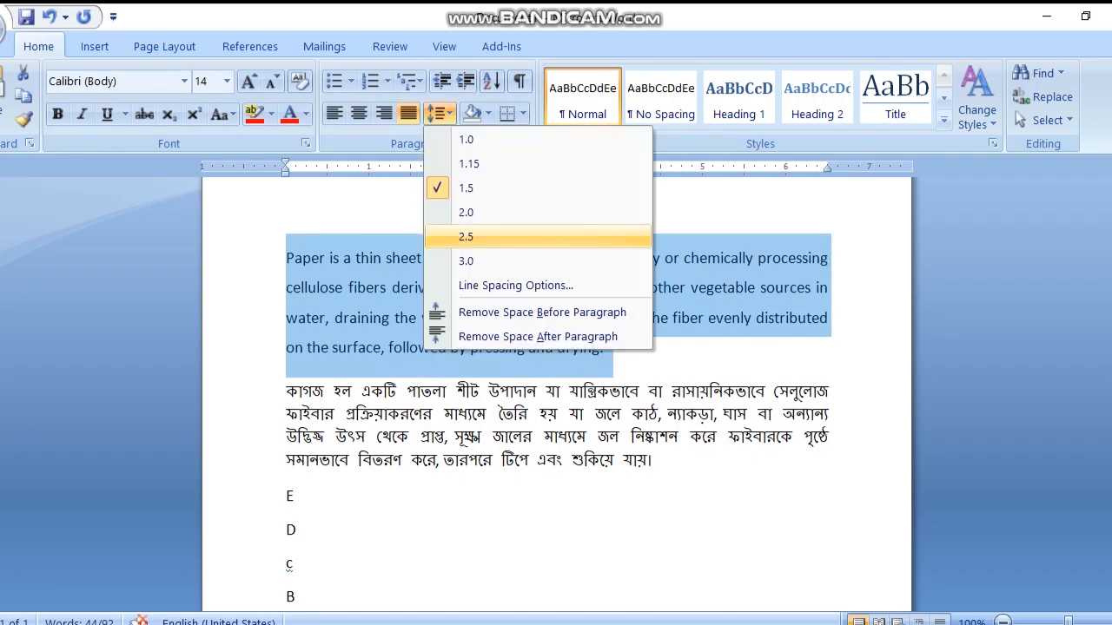
pyautogui.click(467, 236)
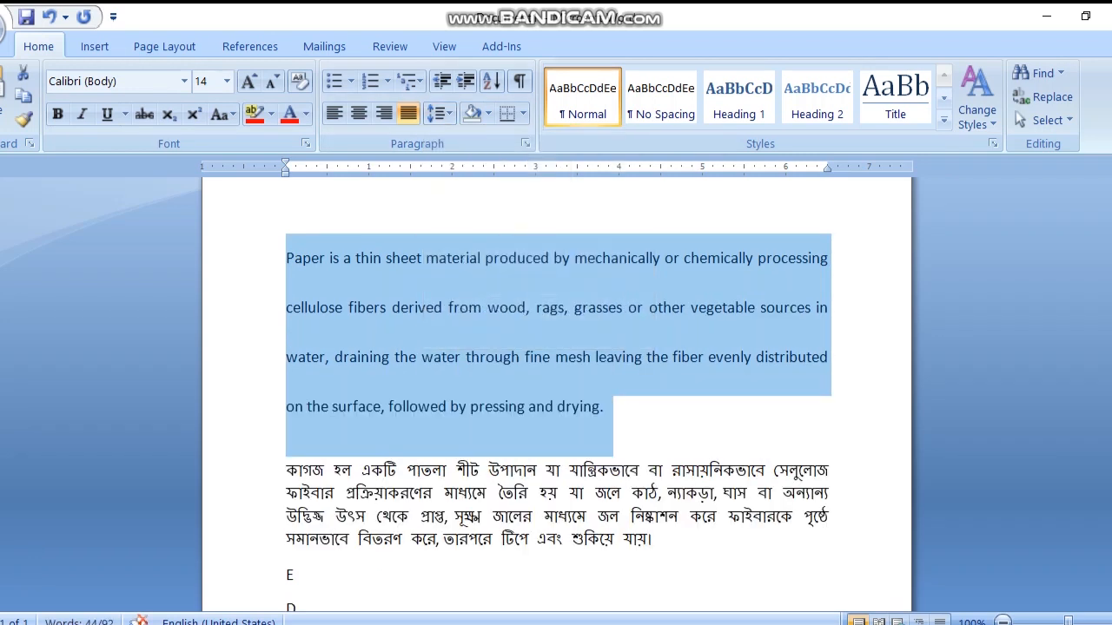
pyautogui.click(441, 114)
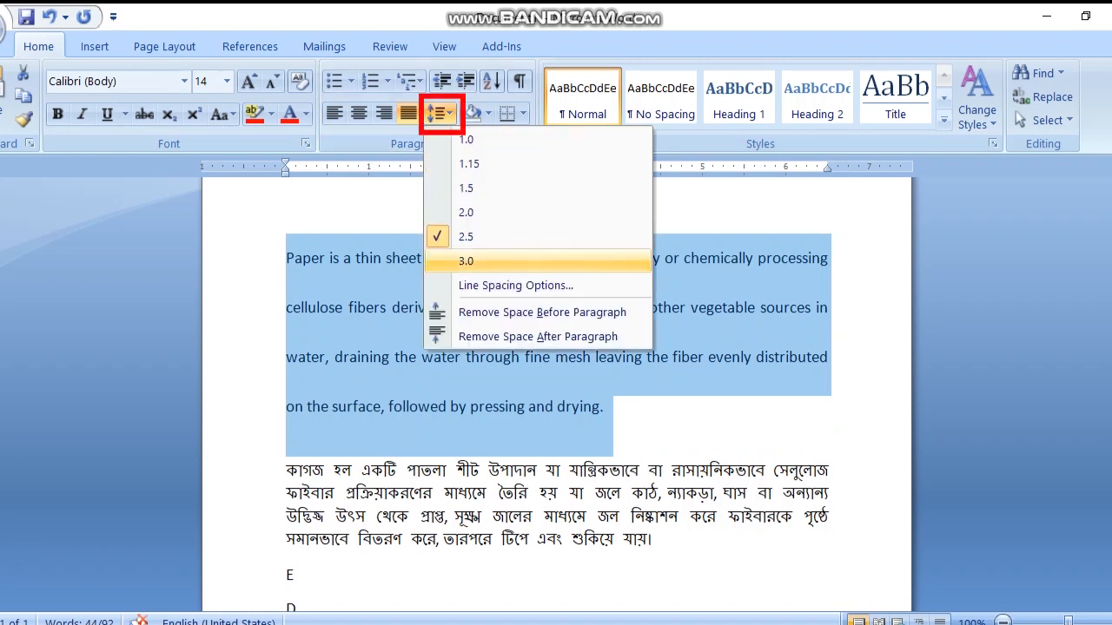
pyautogui.click(467, 261)
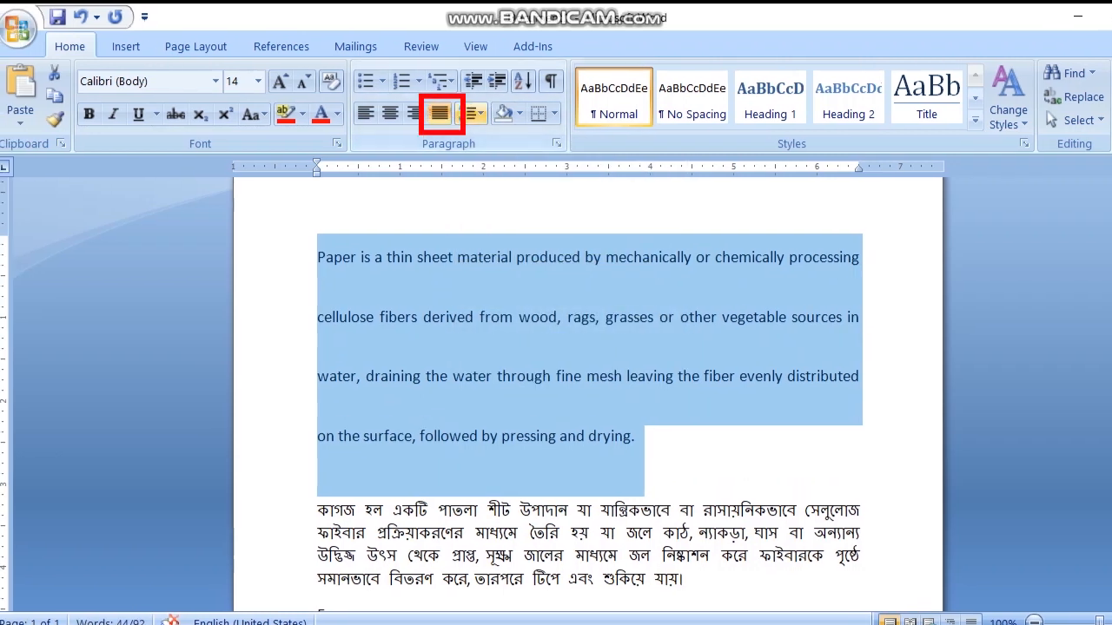
# Step: Set the English paragraph's line spacing to Multiple at 1 through the line spacing options
pyautogui.click(440, 114)
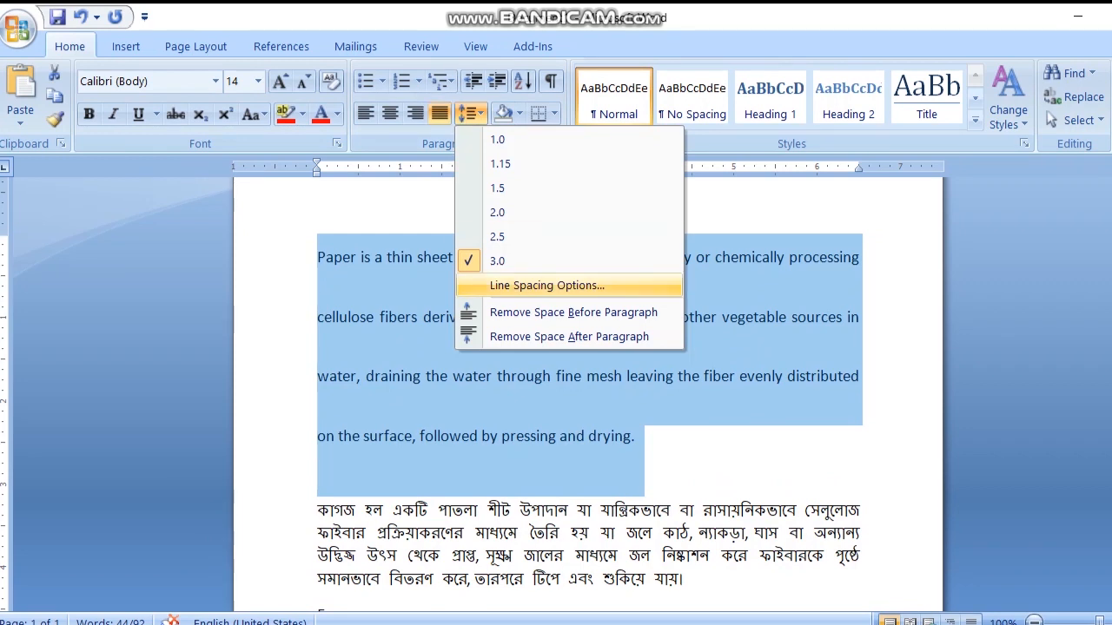
pyautogui.click(546, 285)
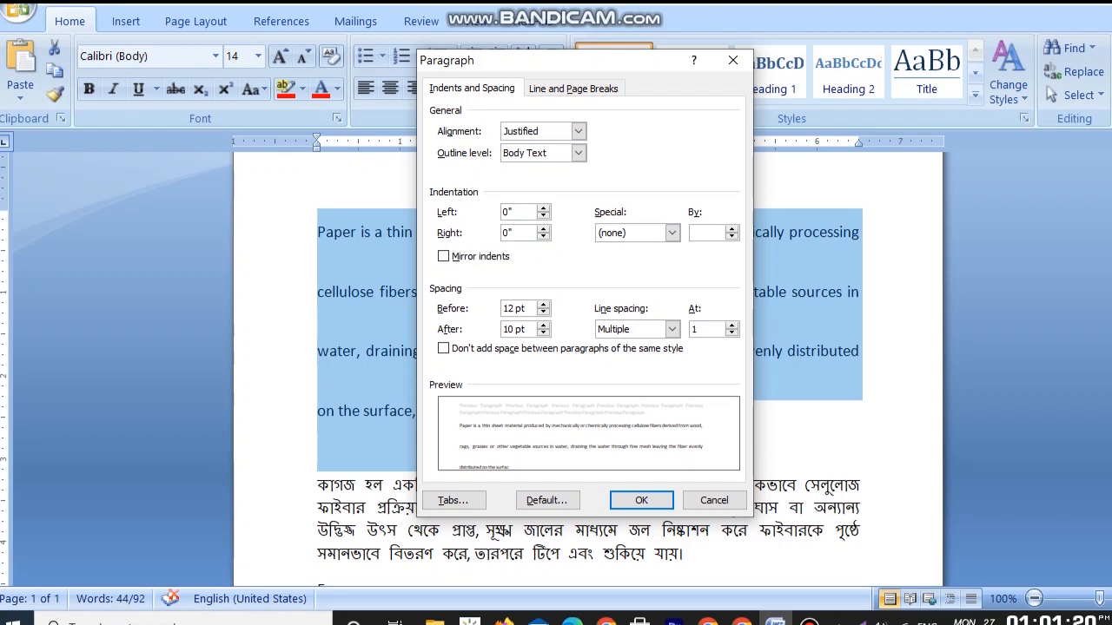
pyautogui.press('Return')
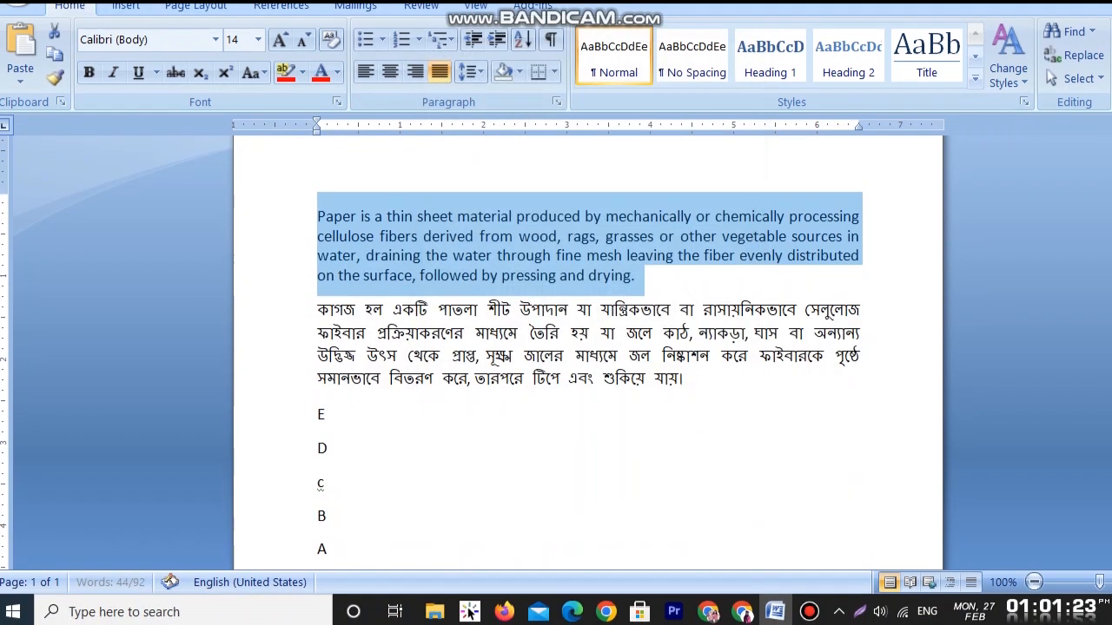
pyautogui.click(576, 310)
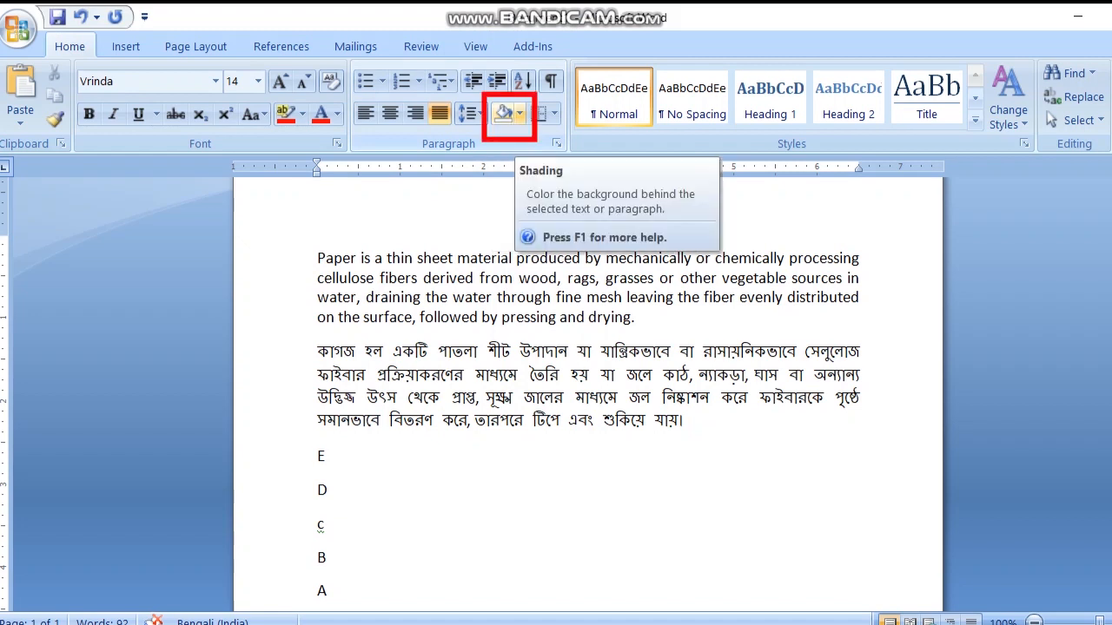
# Step: Shade the Bengali paragraph dark purple and the English paragraph orange
pyautogui.click(520, 114)
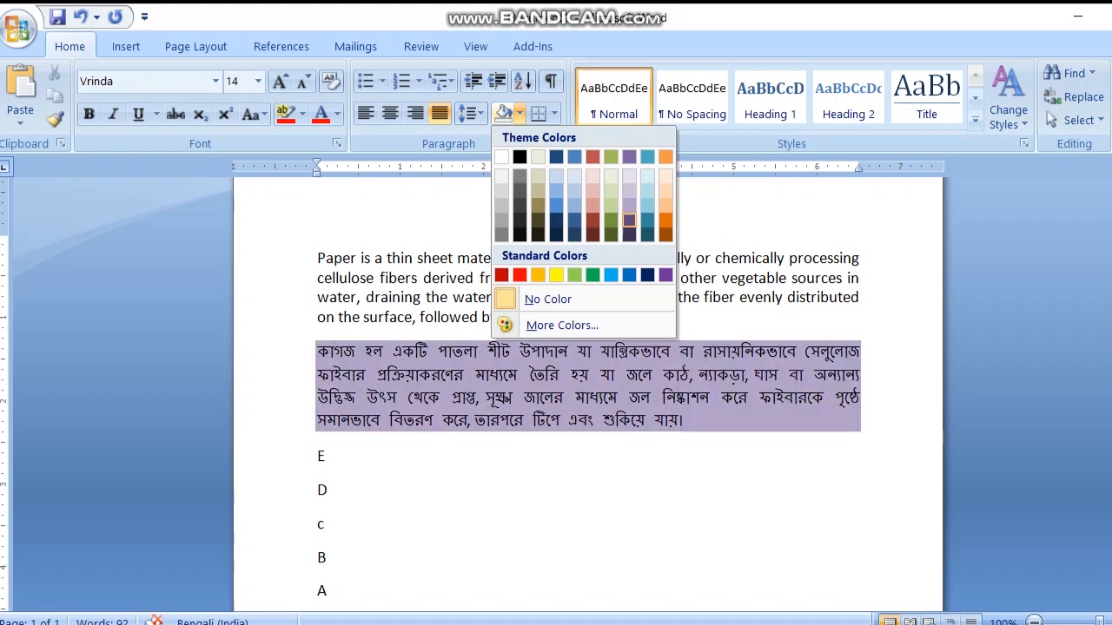
pyautogui.click(629, 219)
pyautogui.click(538, 490)
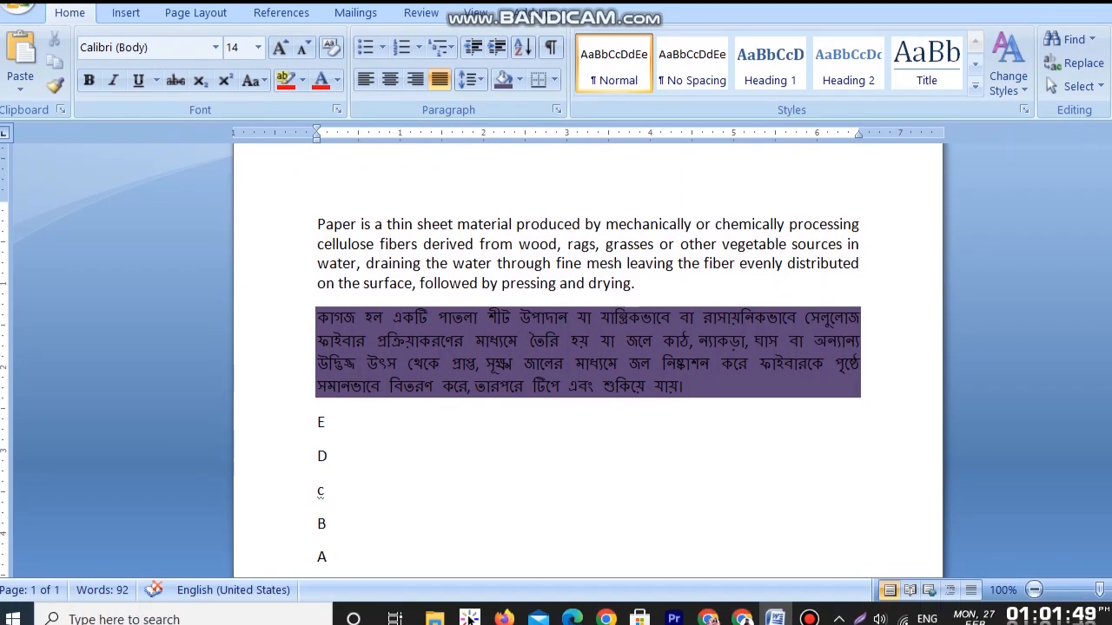
pyautogui.click(318, 224)
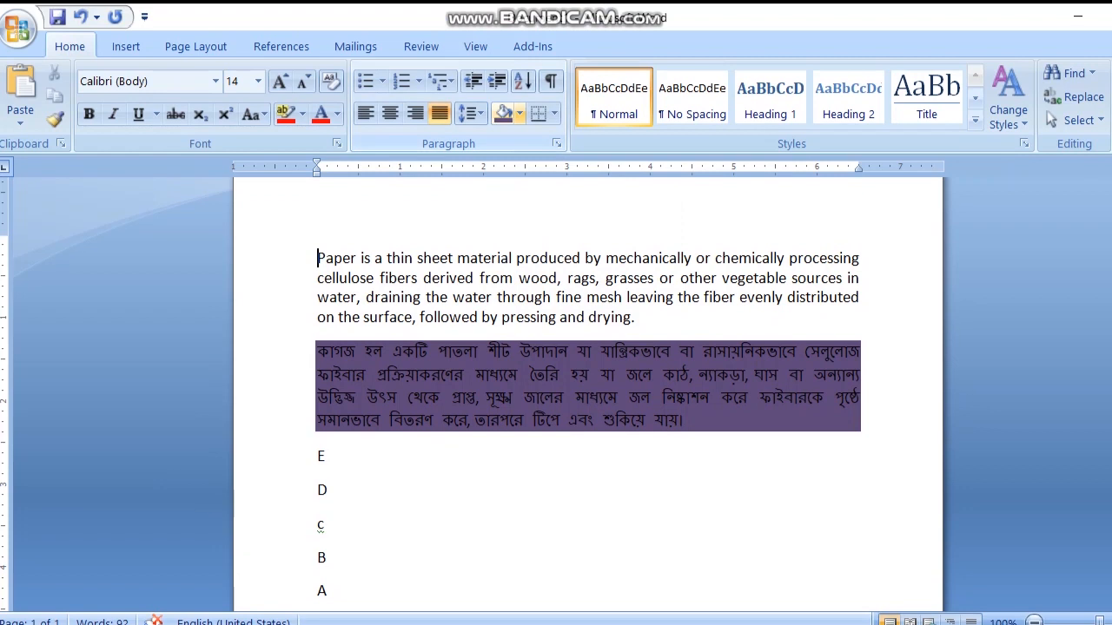
pyautogui.click(520, 80)
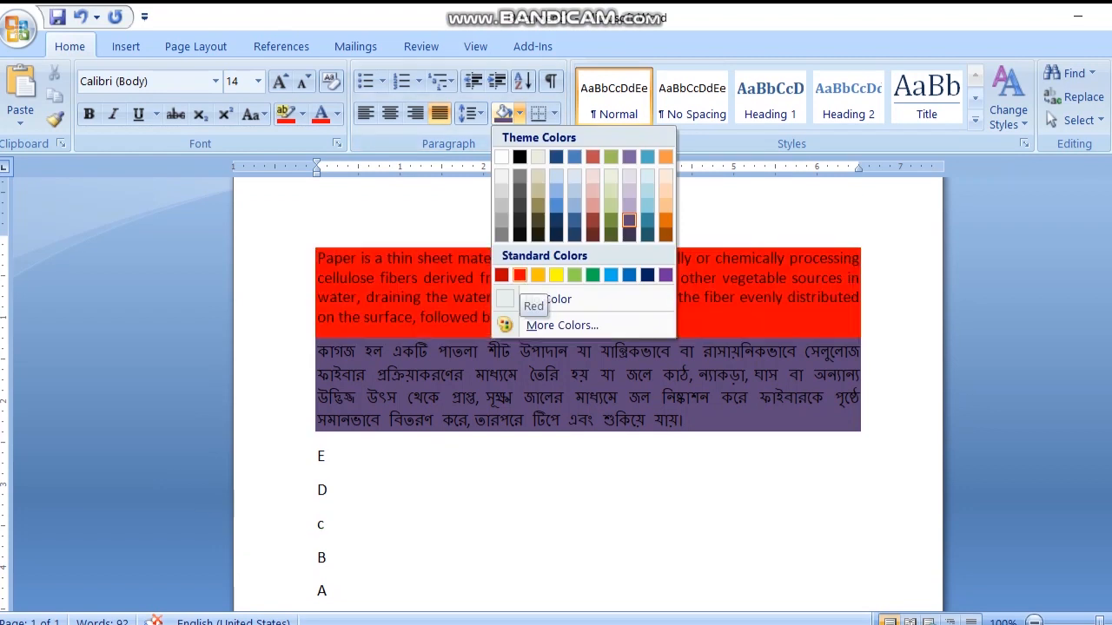
# Step: Apply a bottom border to line E and to line D below the Bengali paragraph
pyautogui.click(327, 456)
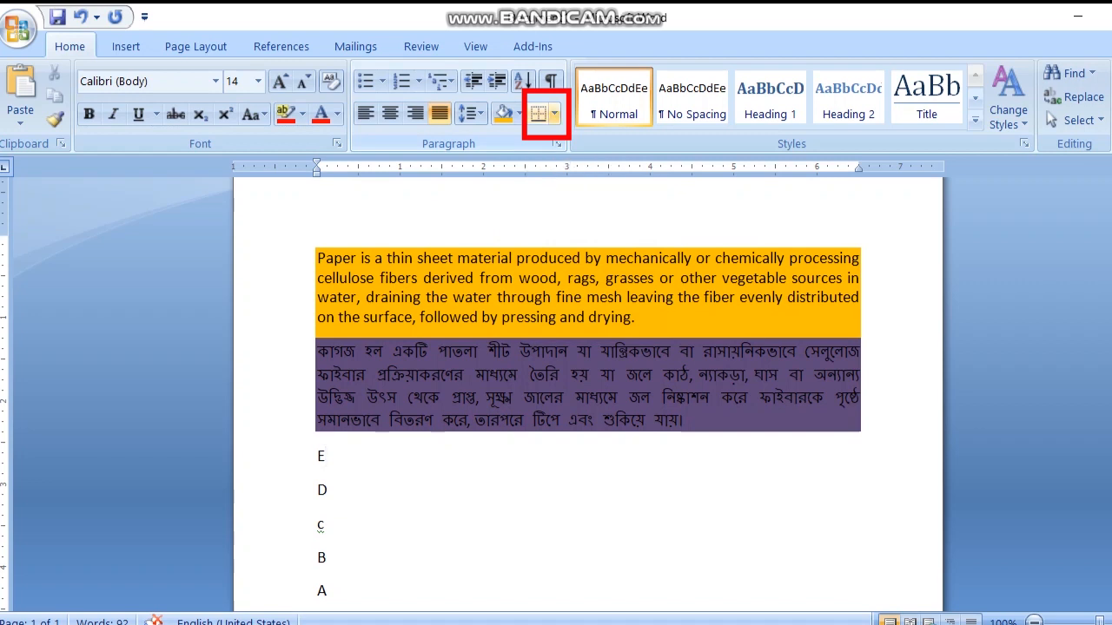
pyautogui.click(537, 113)
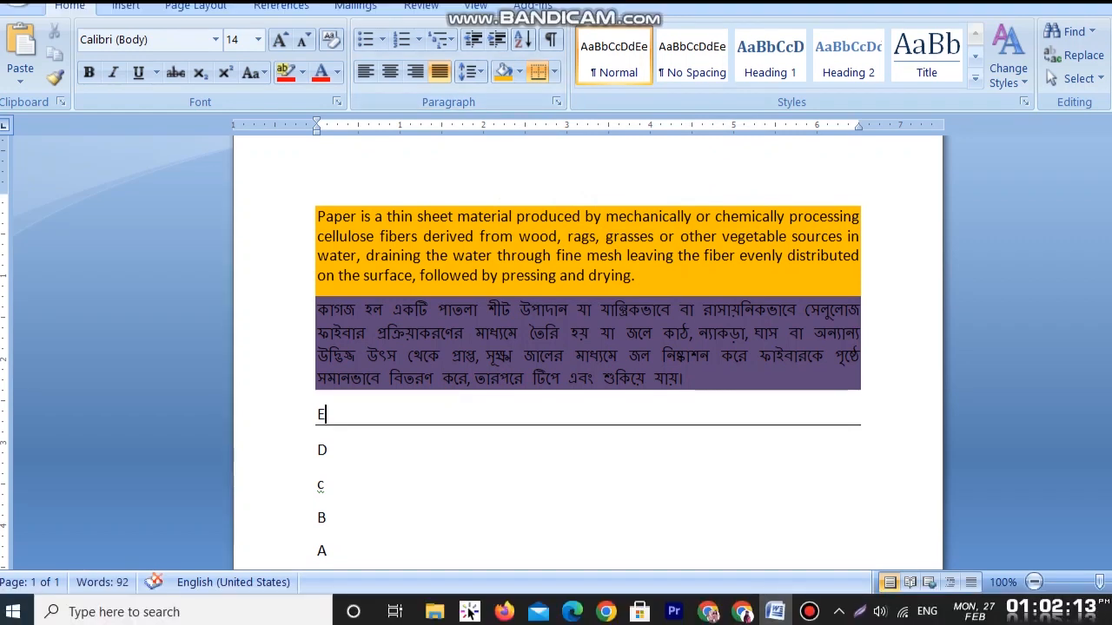
pyautogui.click(328, 450)
pyautogui.click(538, 72)
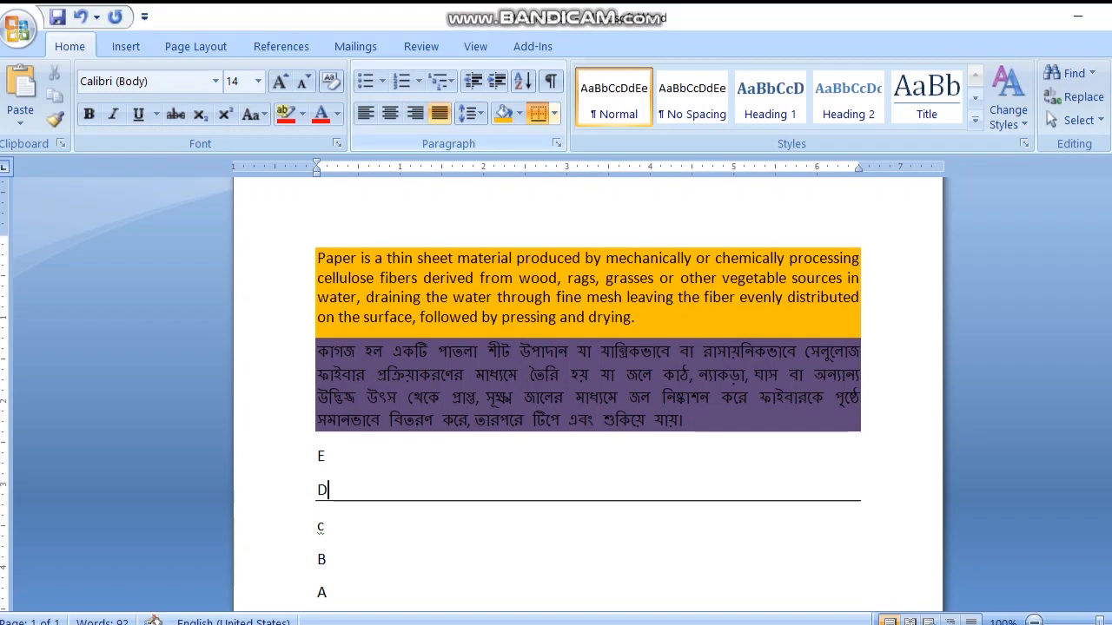
pyautogui.scroll(-1, 587, 391)
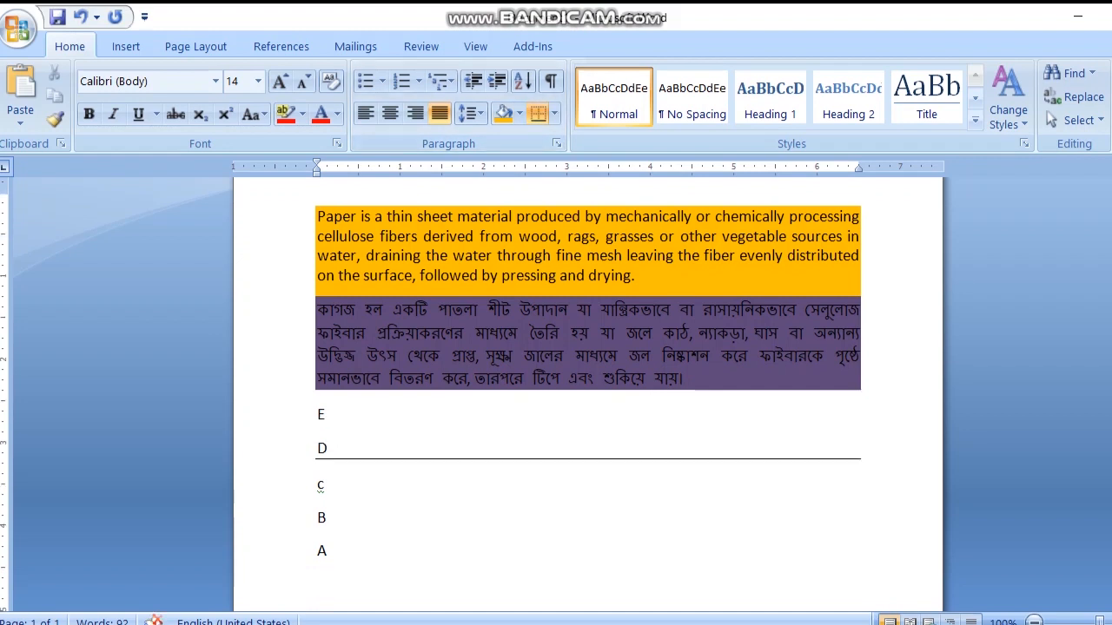
pyautogui.click(637, 276)
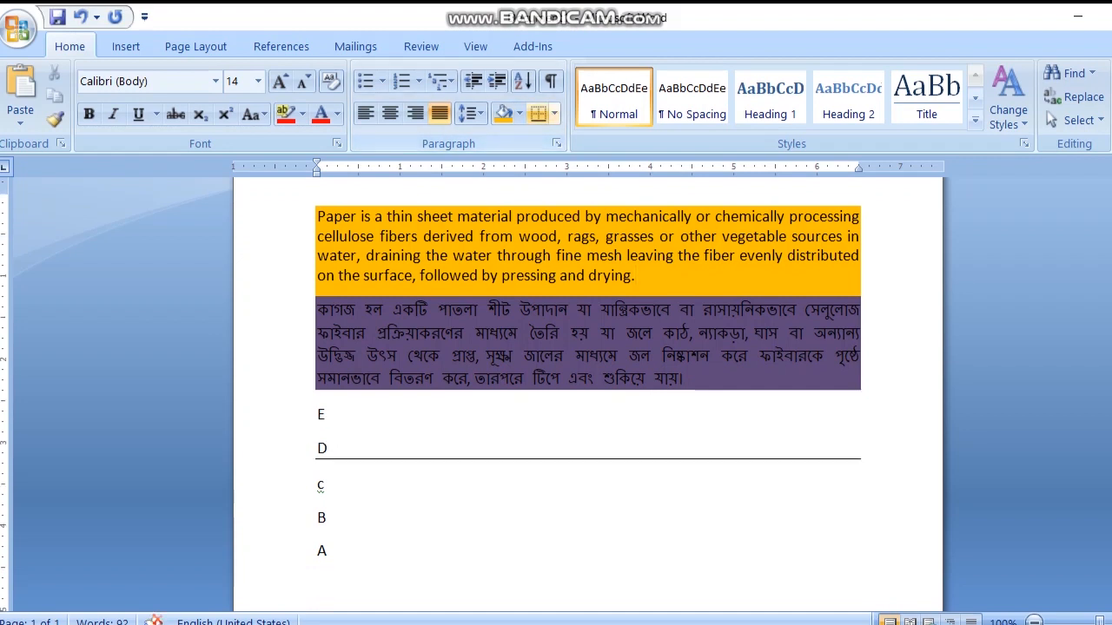
pyautogui.click(538, 114)
# Step: Add a bottom border to line A at the end of the document, and remove it again
pyautogui.click(328, 519)
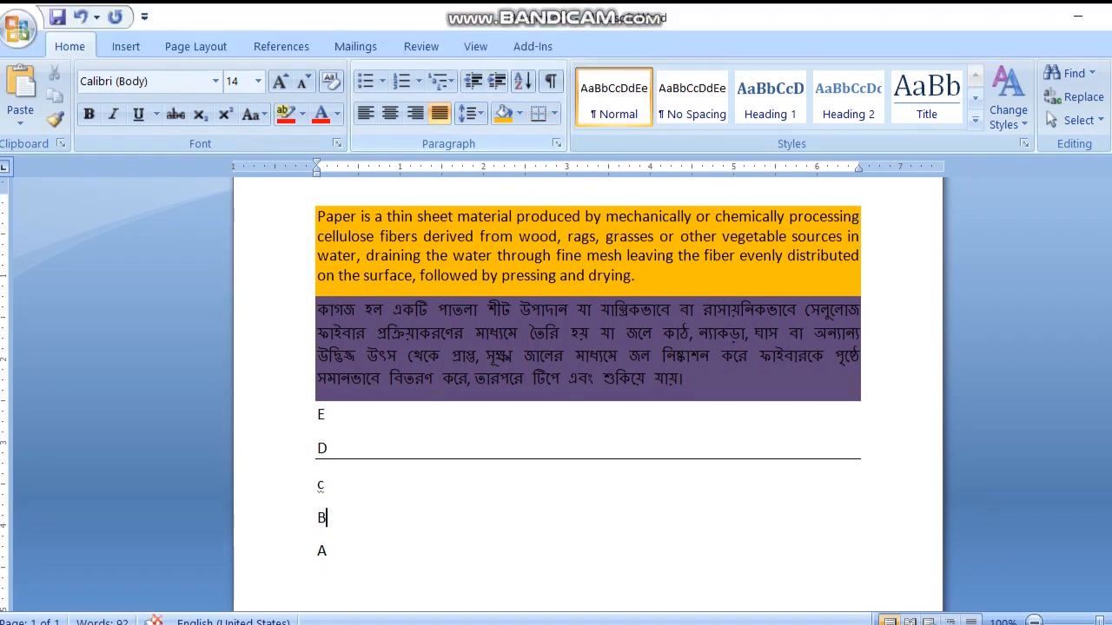
pyautogui.scroll(-1, 556, 396)
pyautogui.click(328, 427)
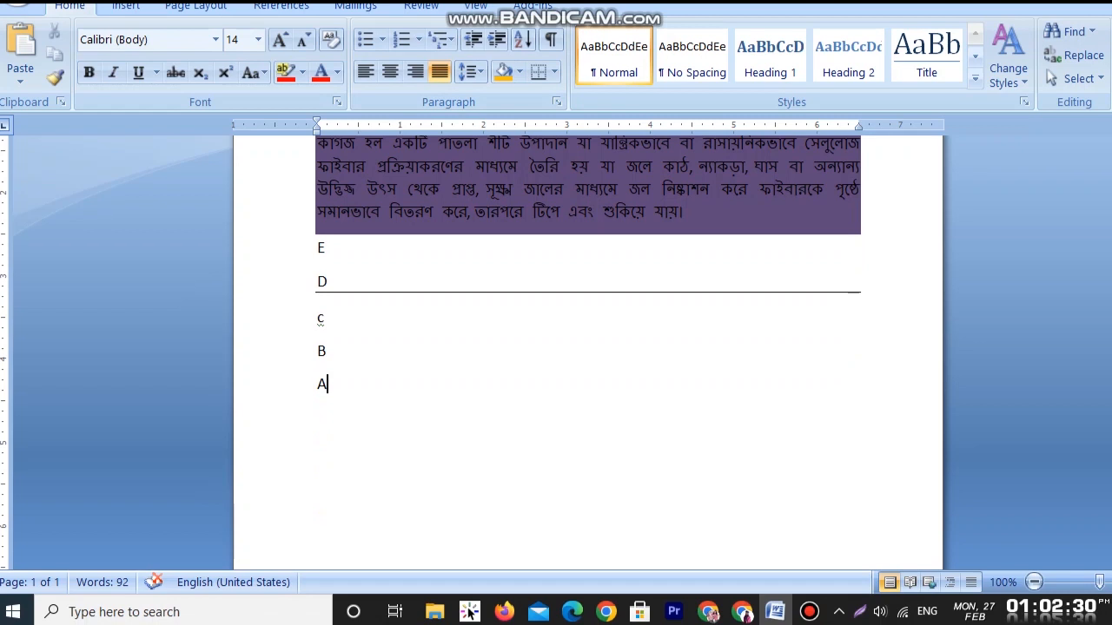
pyautogui.click(539, 114)
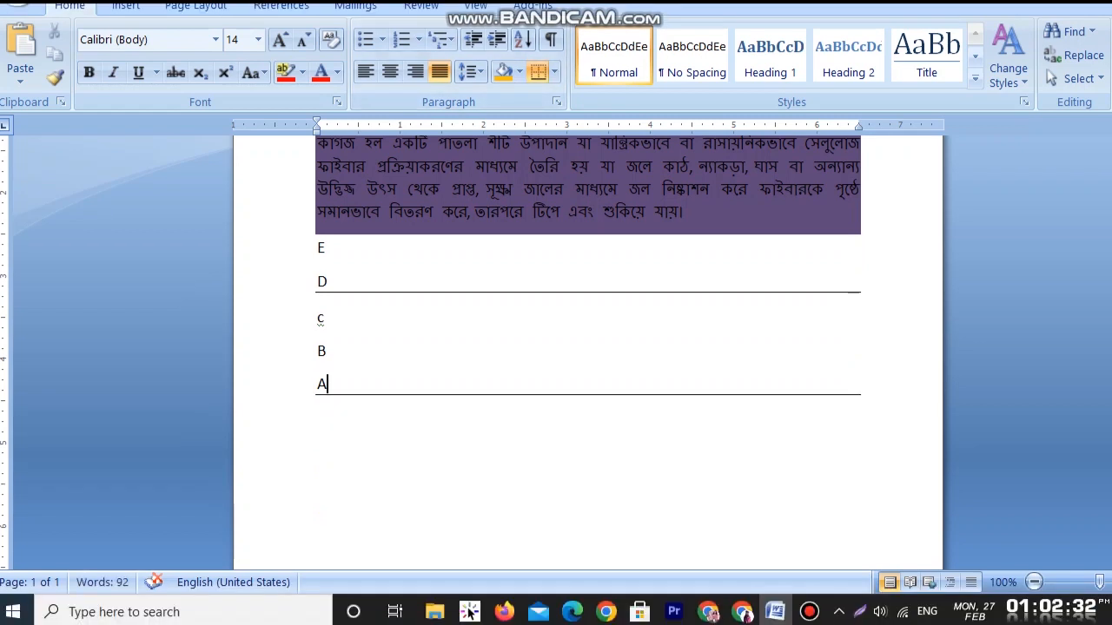
pyautogui.scroll(1, 556, 373)
pyautogui.scroll(1, 556, 348)
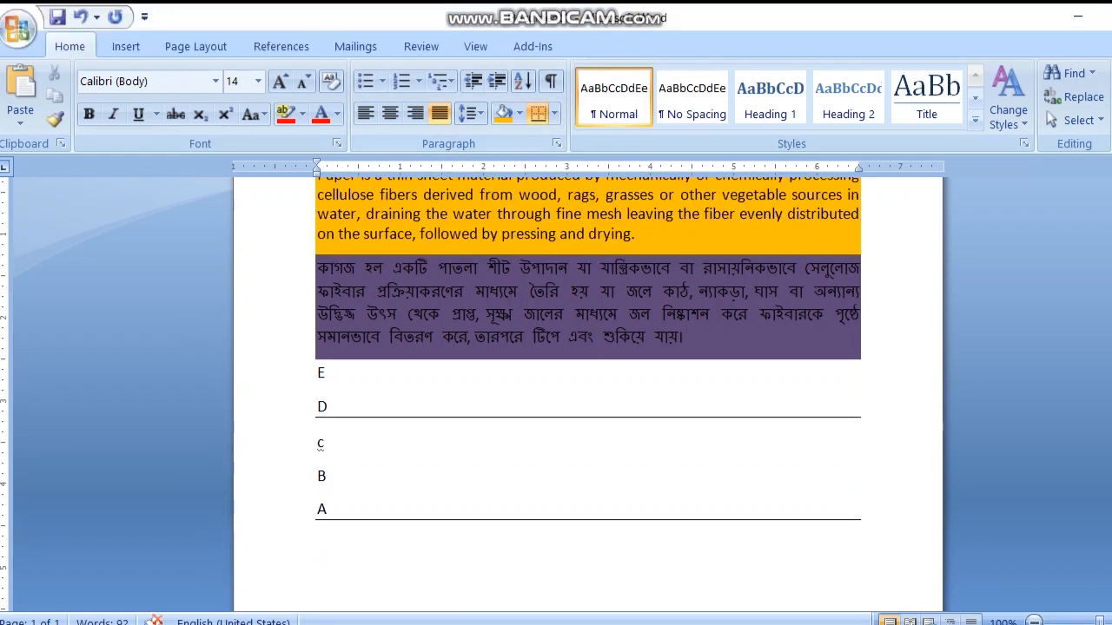
pyautogui.click(553, 72)
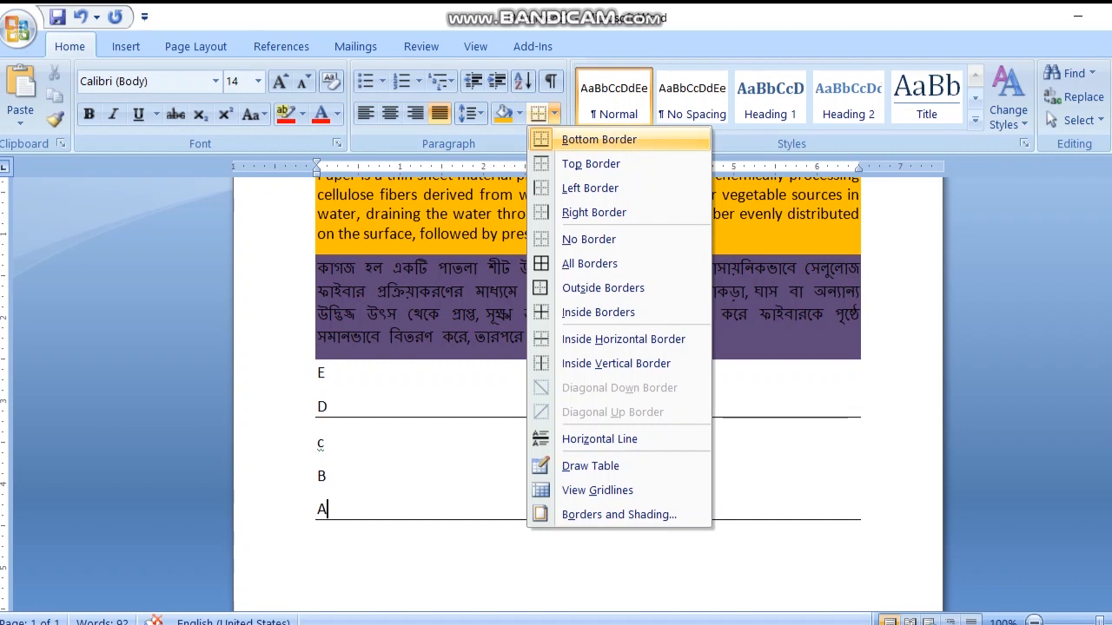
pyautogui.click(599, 139)
# Step: Apply a top border to the last line, A
pyautogui.scroll(2, 556, 390)
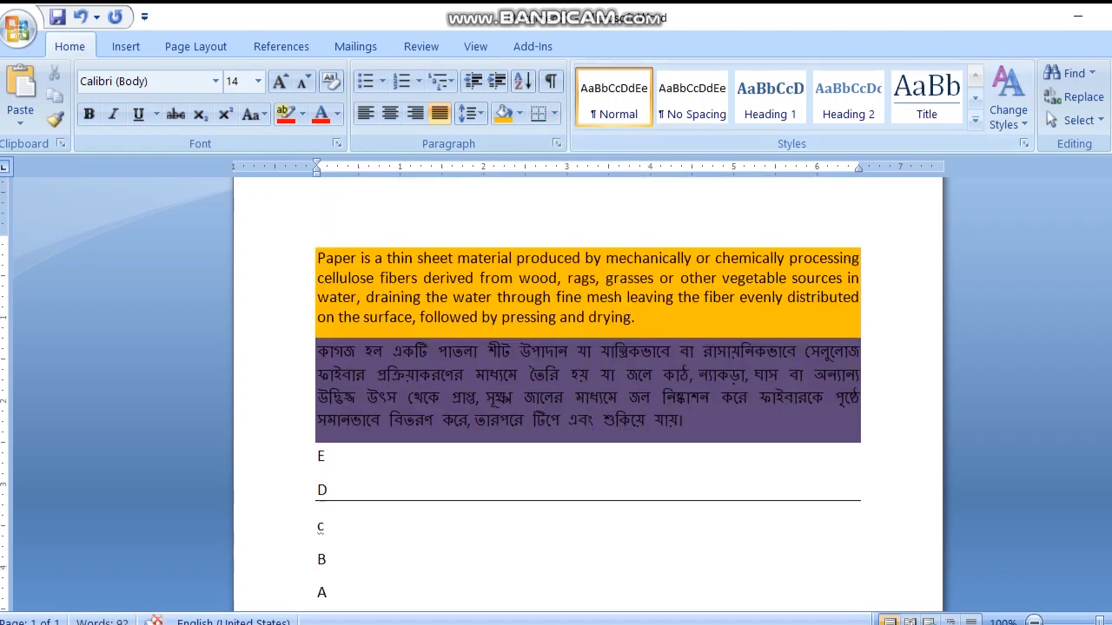
pyautogui.scroll(-2, 556, 390)
pyautogui.scroll(2, 556, 391)
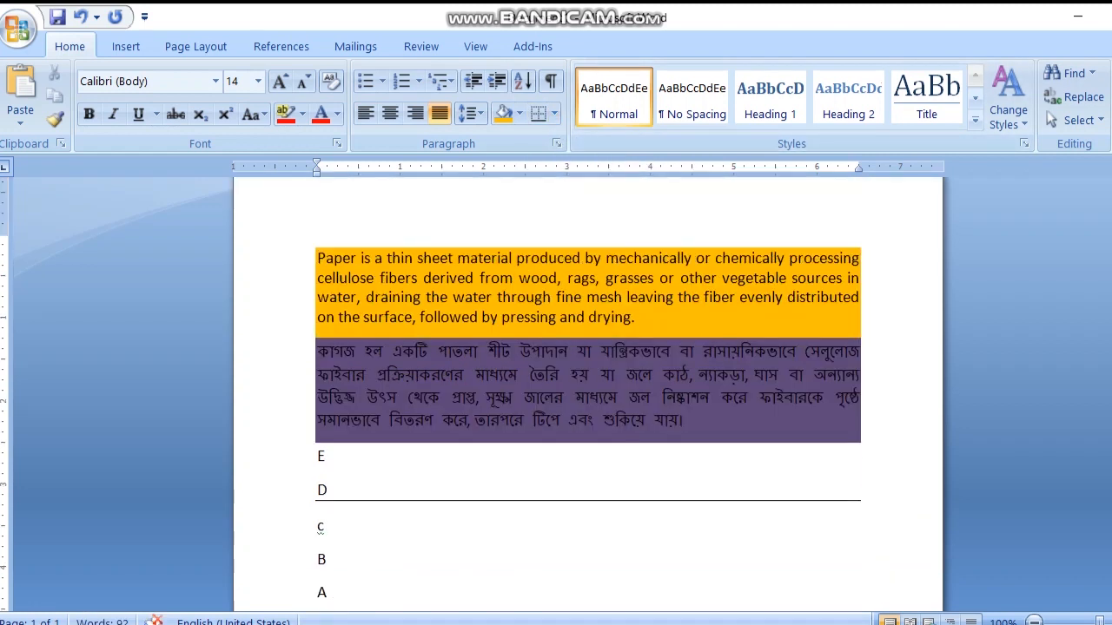
pyautogui.scroll(1, 555, 391)
pyautogui.click(554, 114)
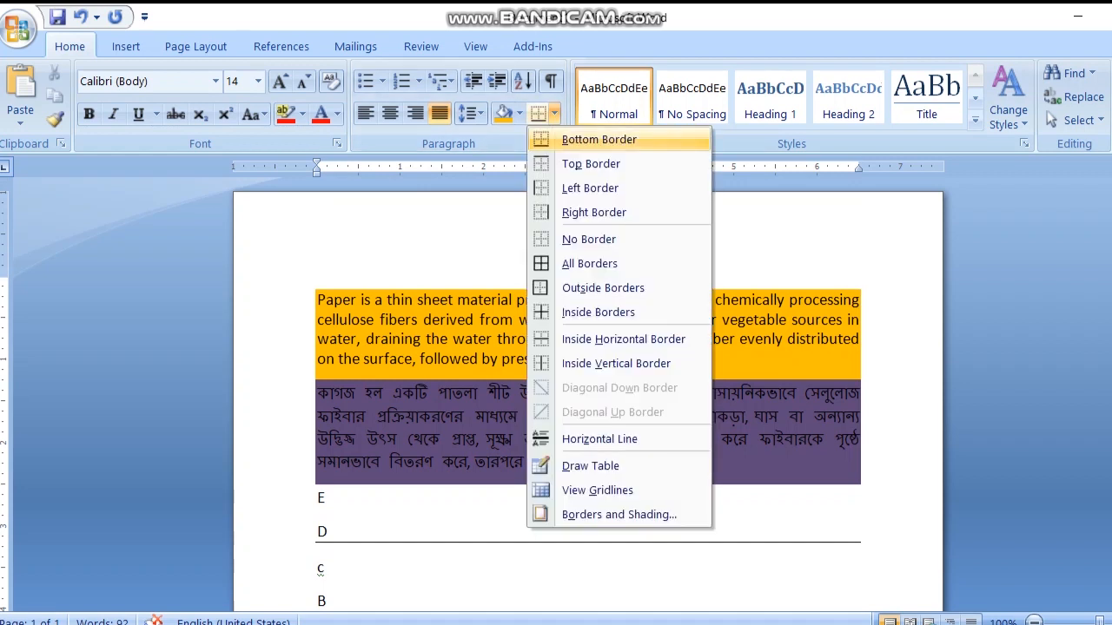
pyautogui.click(591, 164)
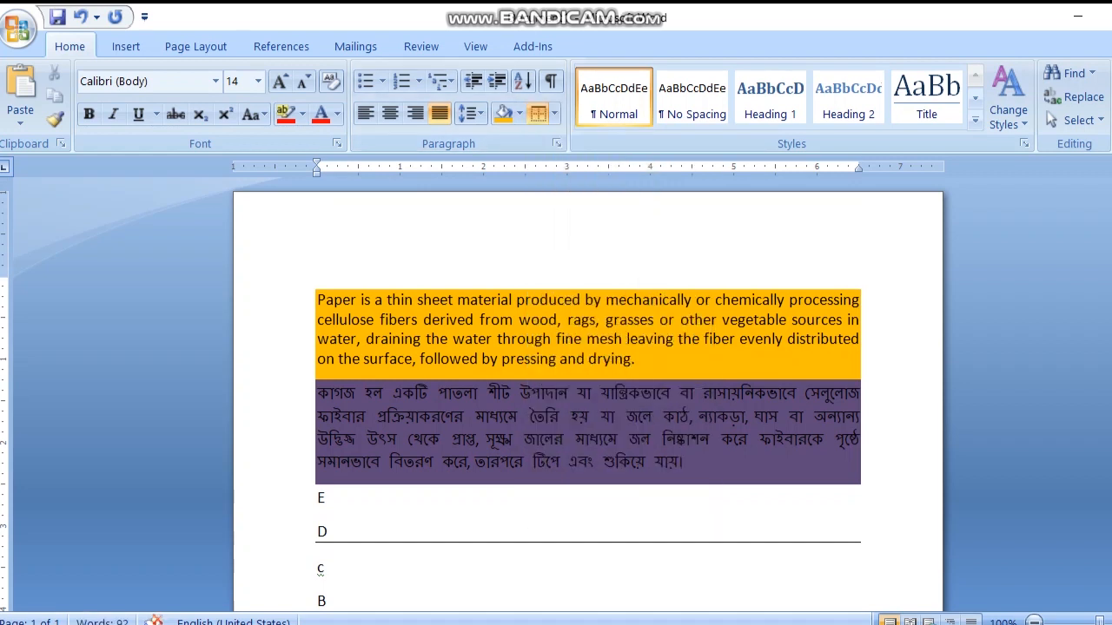
# Step: Give line A a bottom border once more and take that border off again
pyautogui.press('Down')
pyautogui.press('Down')
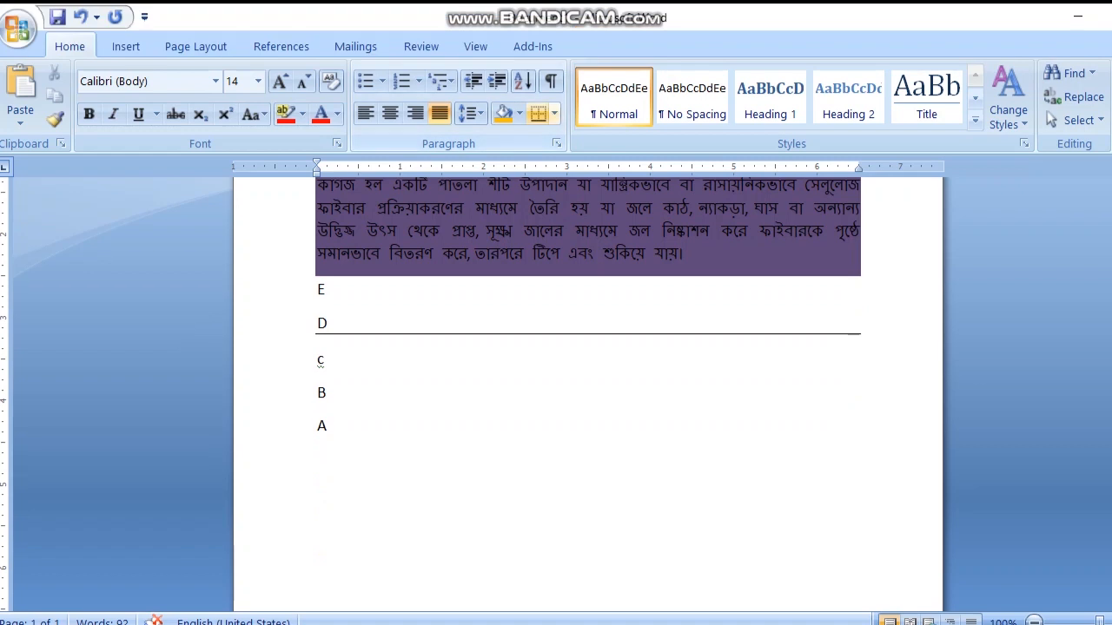
pyautogui.click(538, 72)
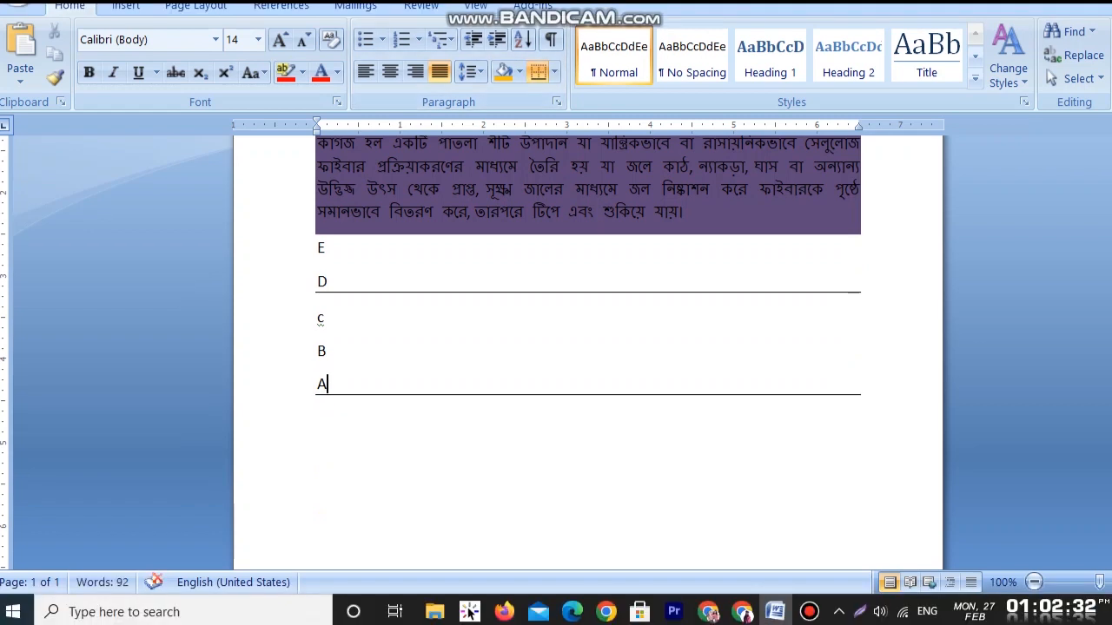
pyautogui.scroll(2, 587, 286)
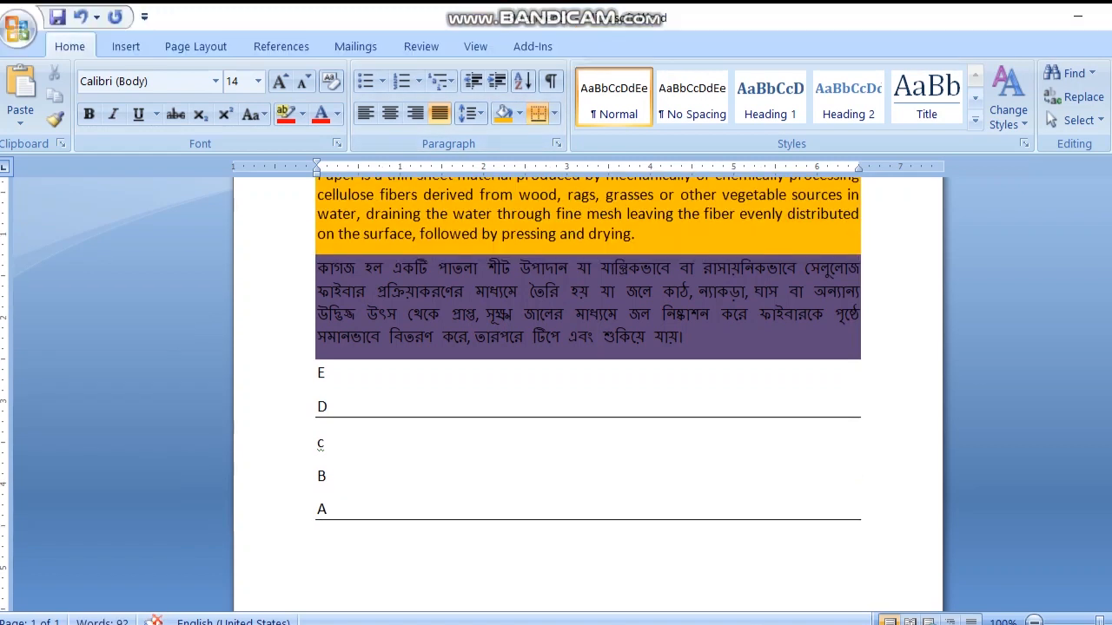
pyautogui.click(555, 114)
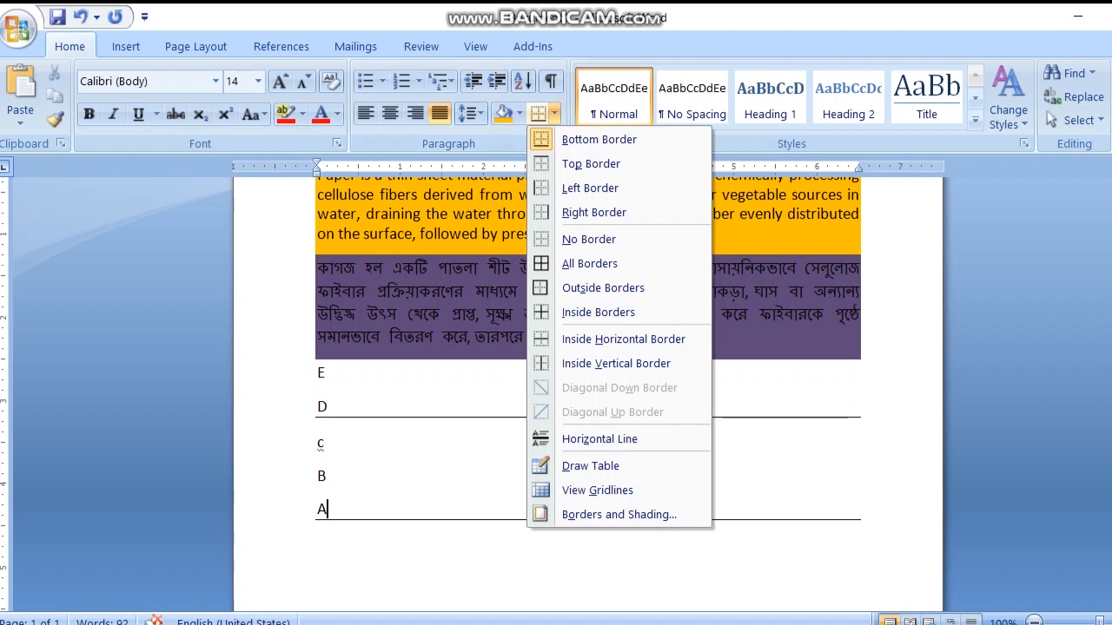
pyautogui.click(599, 140)
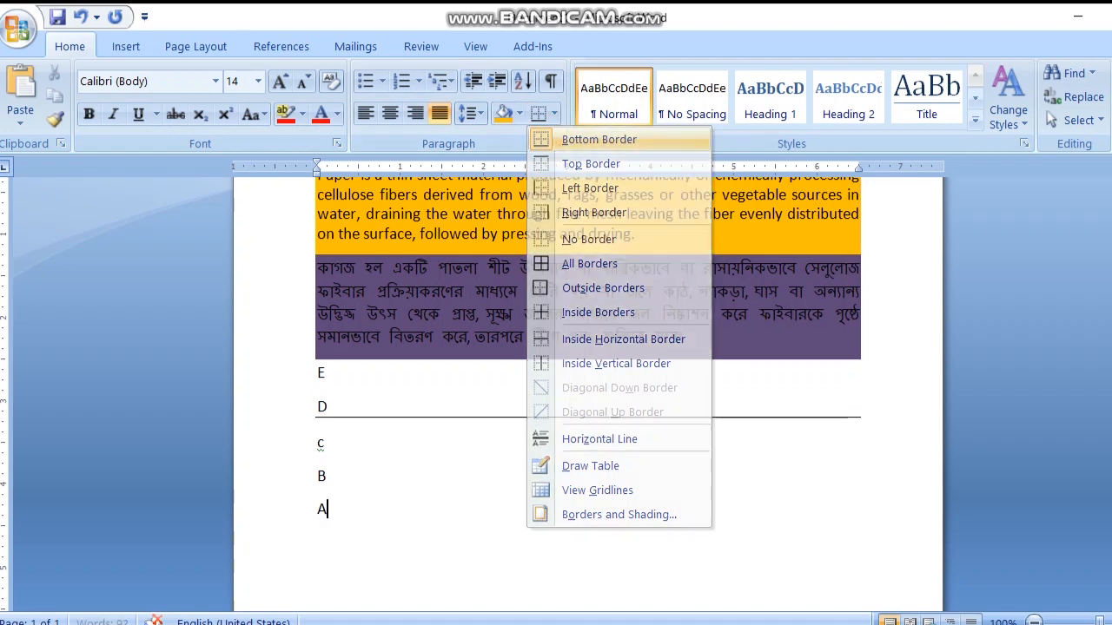
# Step: Add a top border to line A at the end of the document
pyautogui.scroll(3, 587, 390)
pyautogui.scroll(-3, 587, 391)
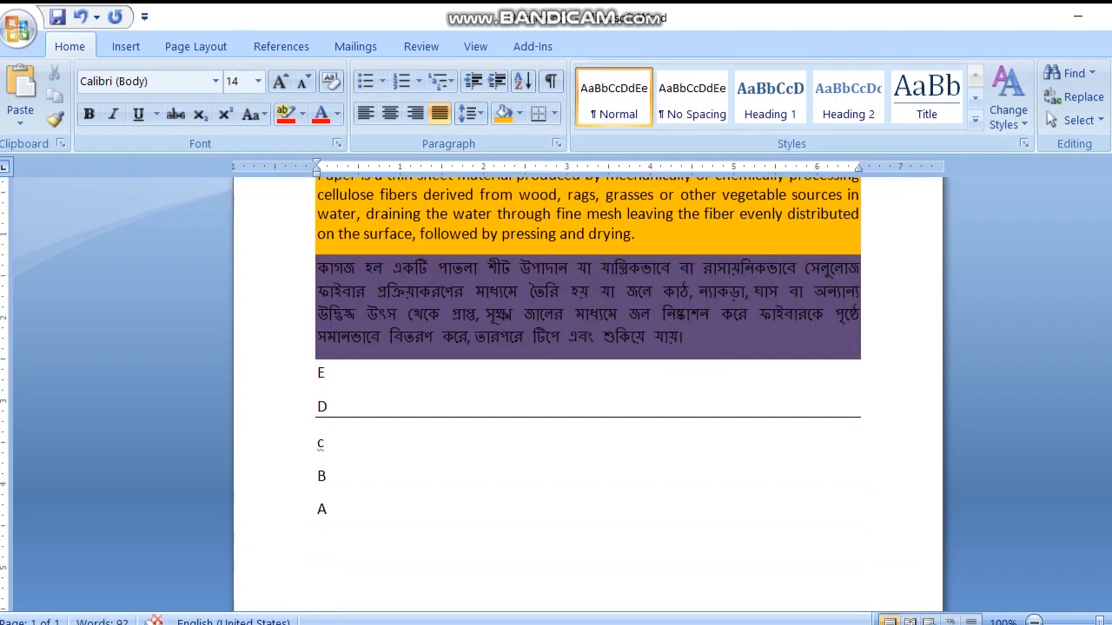
pyautogui.scroll(2, 587, 391)
pyautogui.scroll(1, 587, 390)
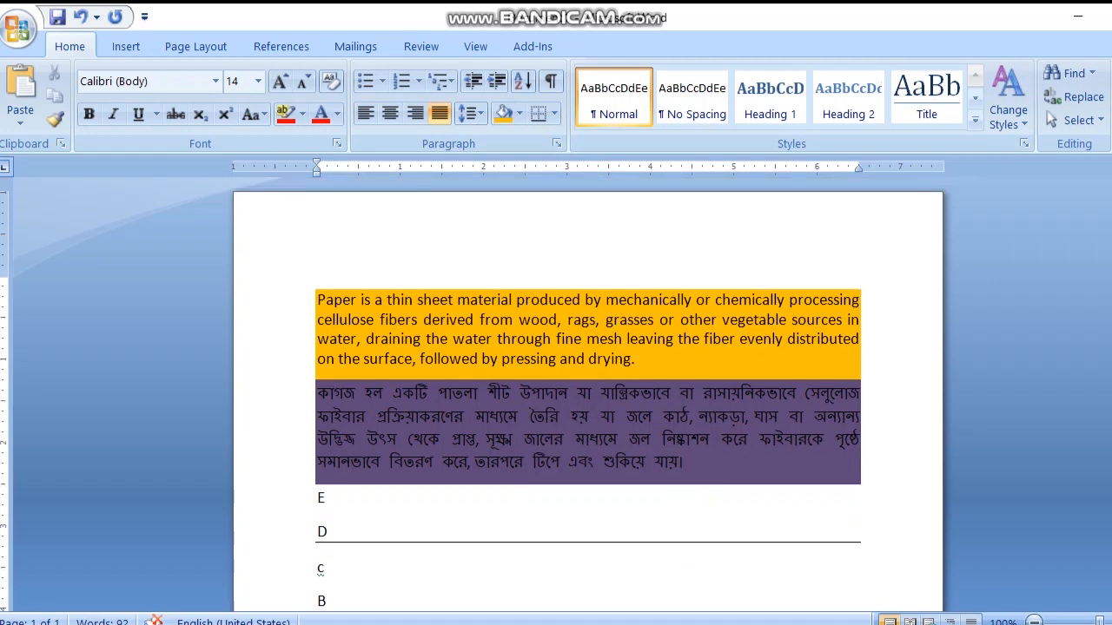
pyautogui.click(553, 114)
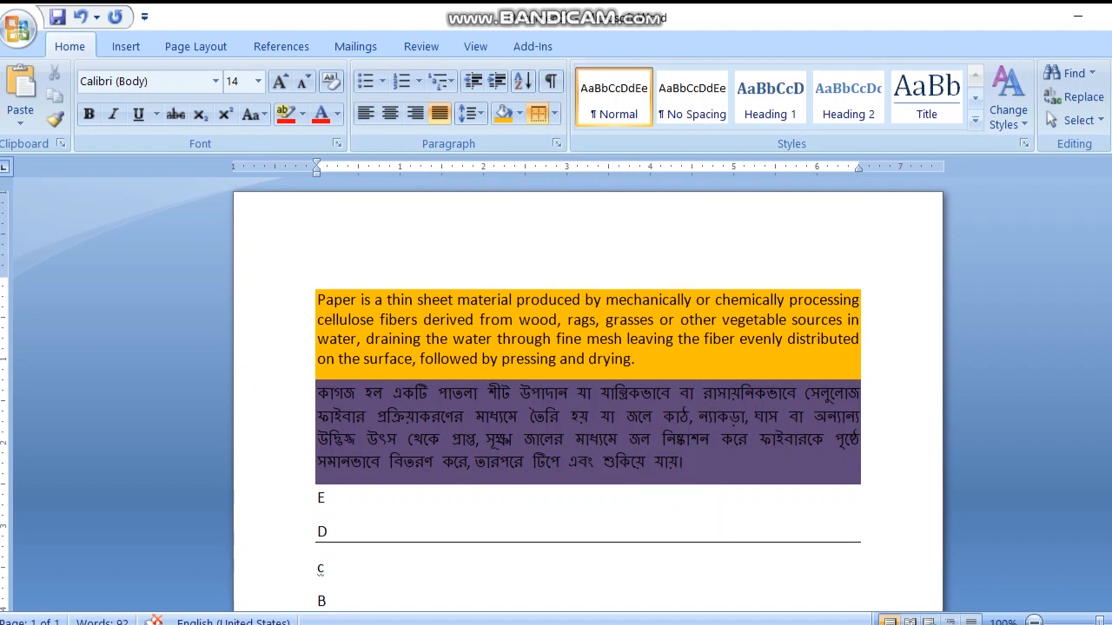
pyautogui.scroll(-3, 587, 391)
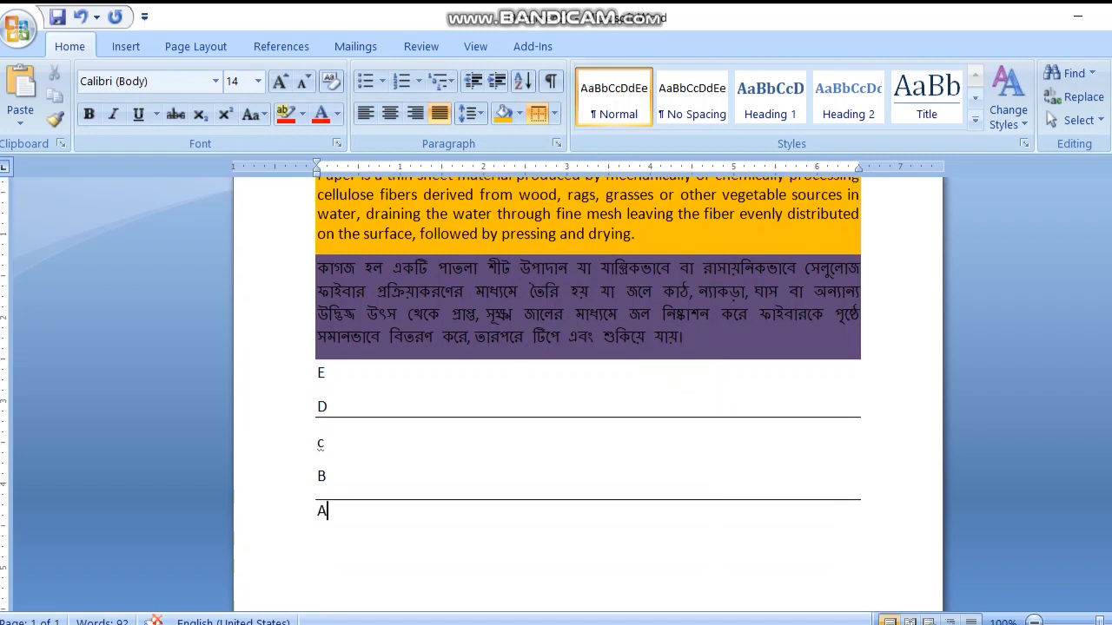
# Step: Add left, right and bottom borders to line A to complete the box around it
pyautogui.click(553, 114)
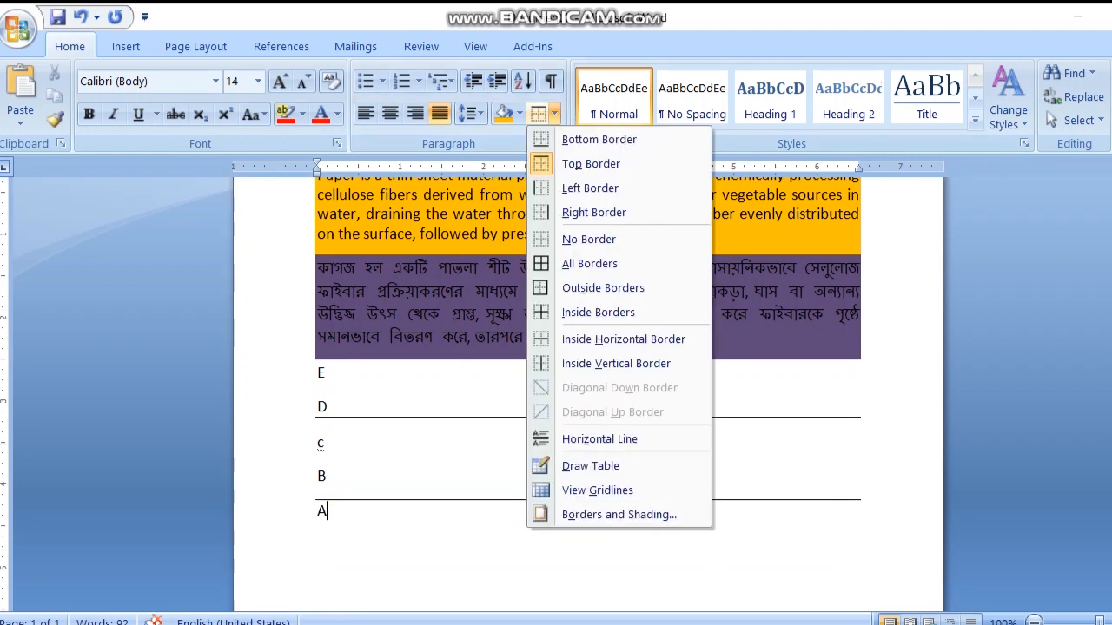
pyautogui.click(589, 188)
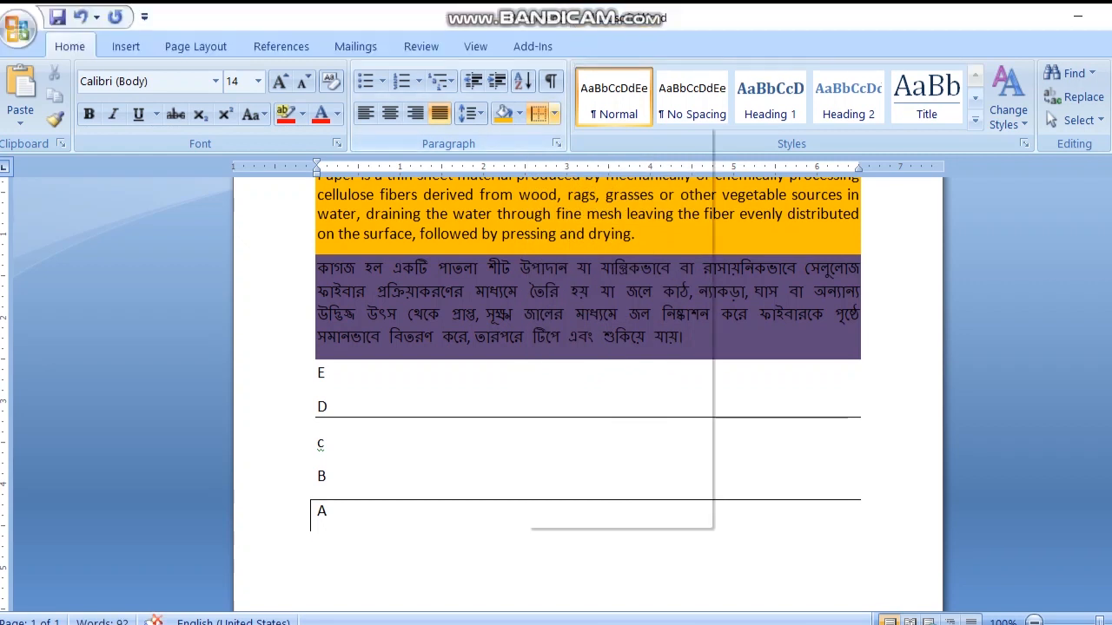
pyautogui.click(554, 114)
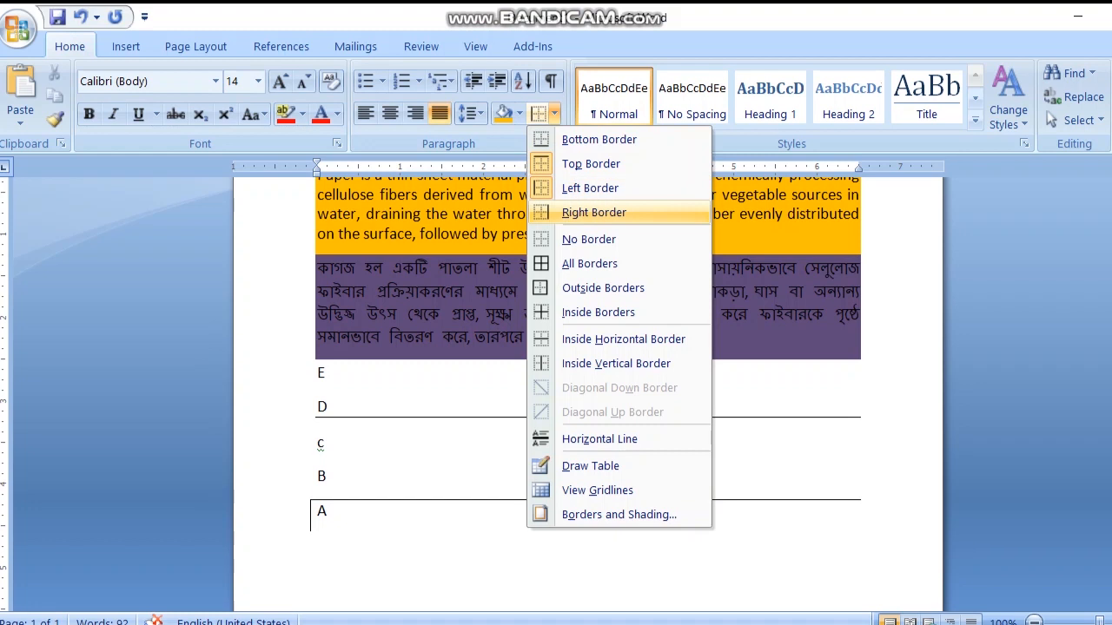
pyautogui.click(594, 211)
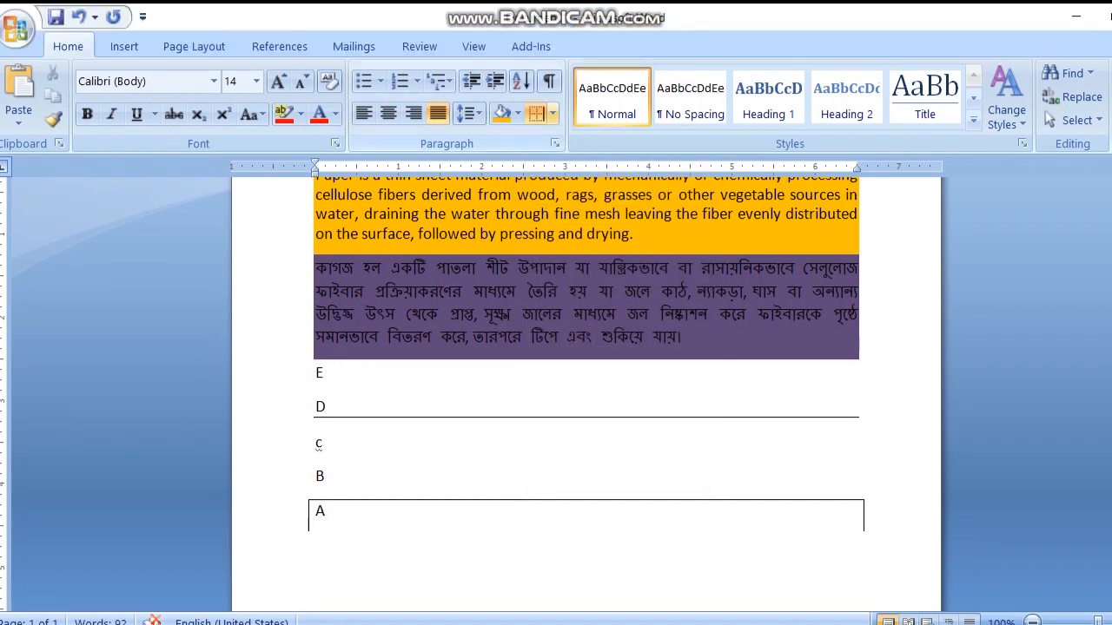
pyautogui.click(552, 114)
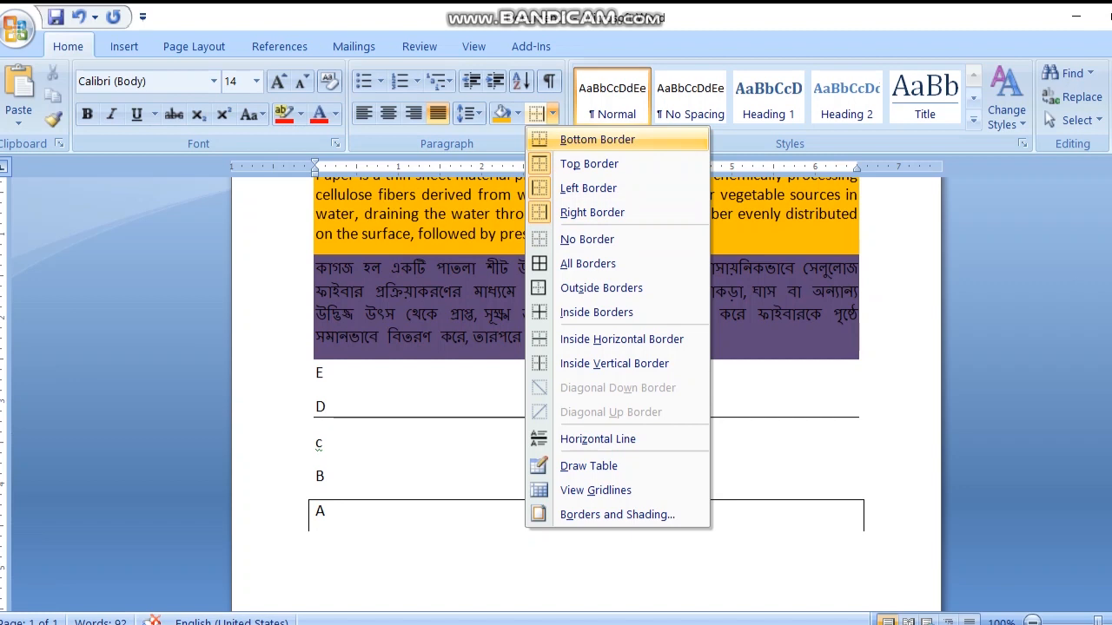
pyautogui.click(597, 139)
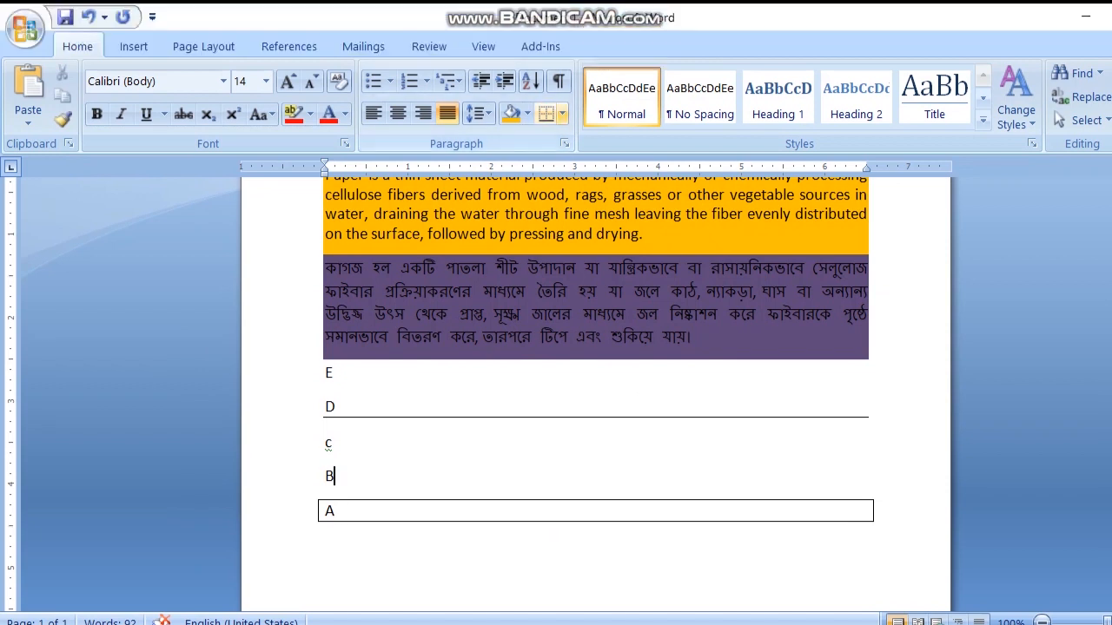
# Step: Add a bottom border and a top border to line B
pyautogui.click(562, 72)
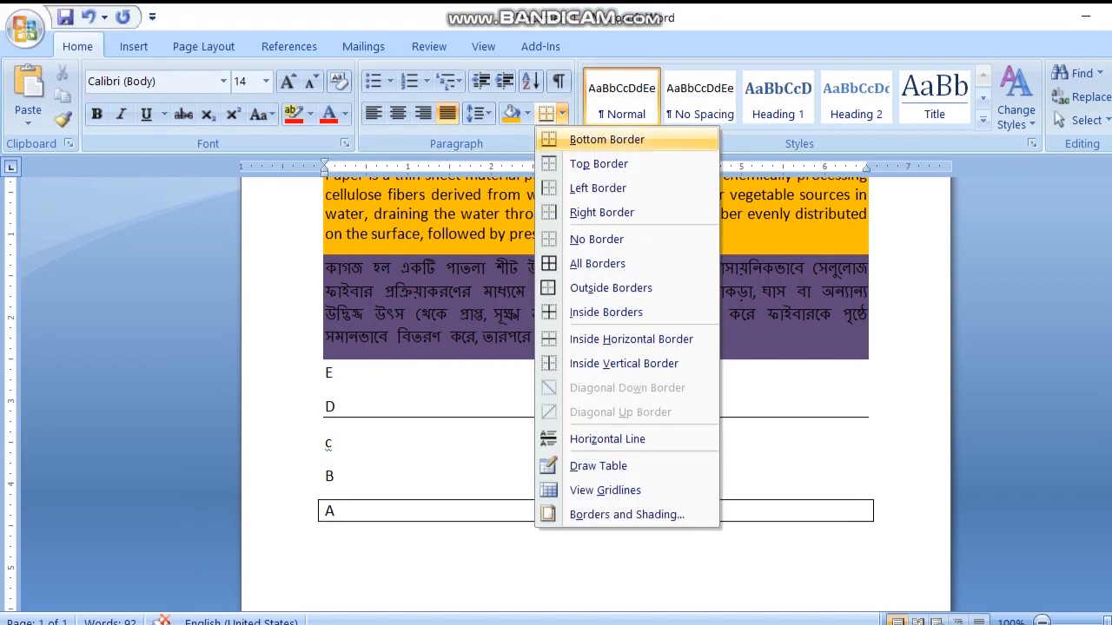
pyautogui.click(606, 139)
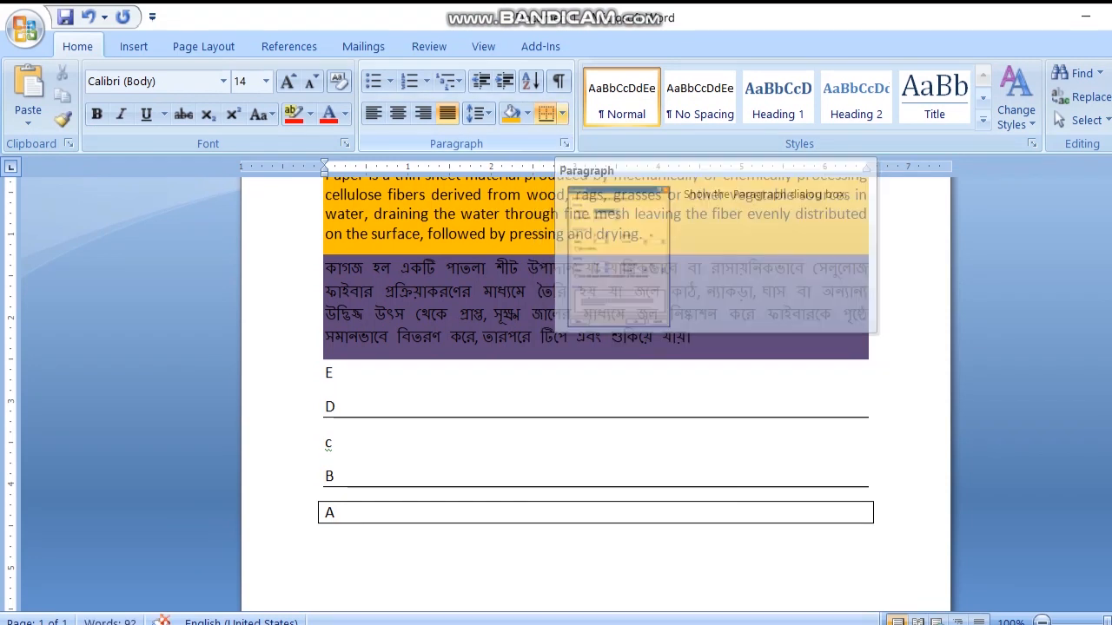
pyautogui.click(561, 113)
pyautogui.click(599, 162)
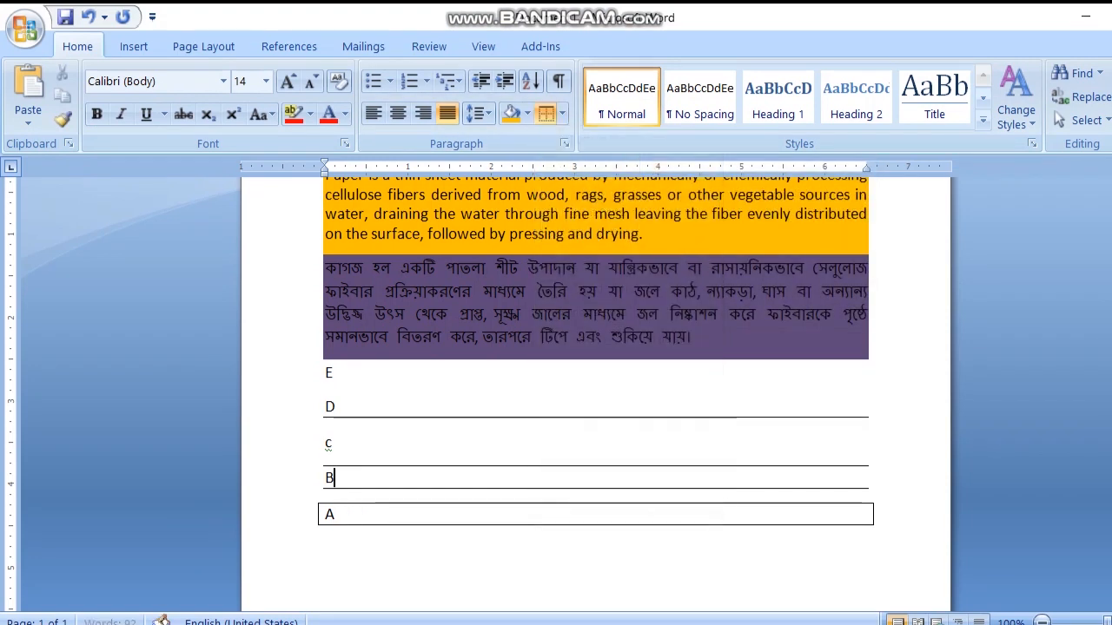
# Step: Add left and right borders to line B to complete the box around it
pyautogui.click(562, 113)
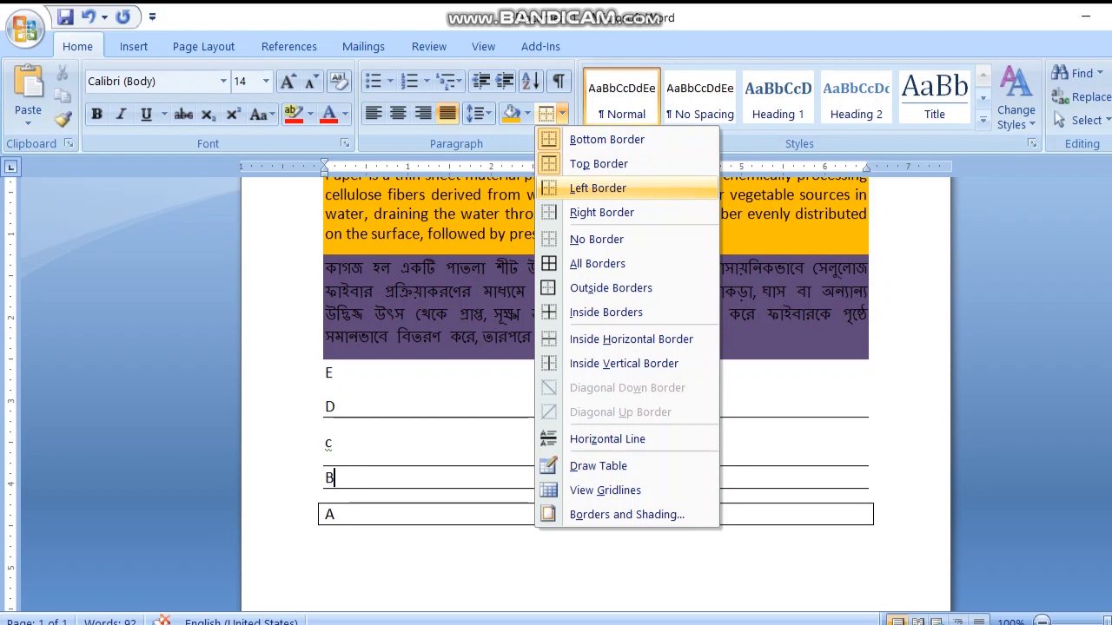
pyautogui.click(598, 188)
pyautogui.click(562, 112)
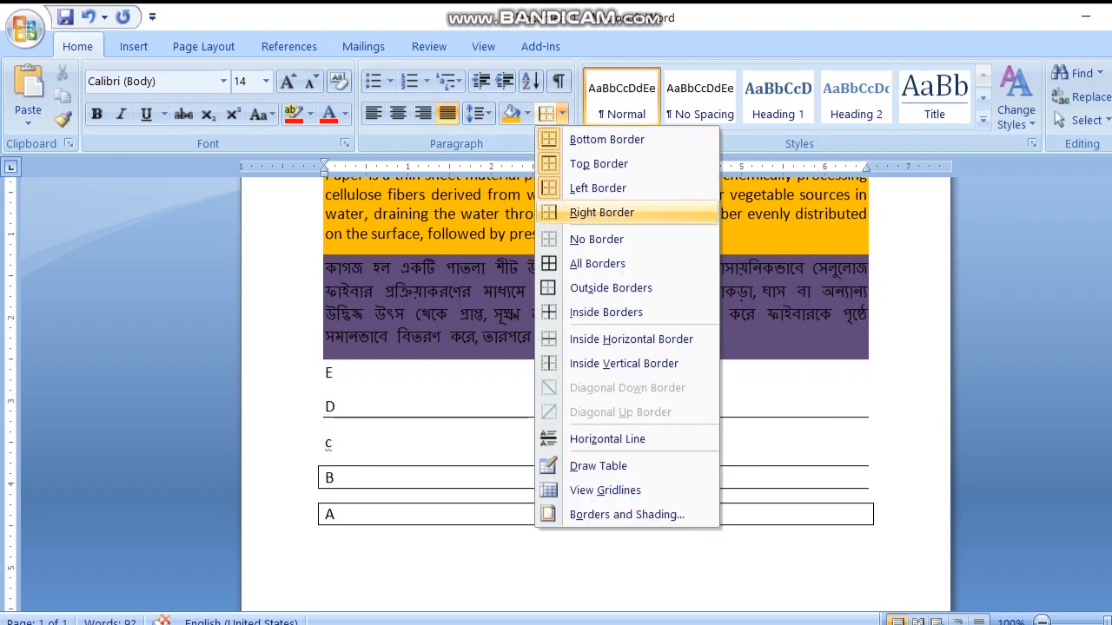
pyautogui.click(601, 212)
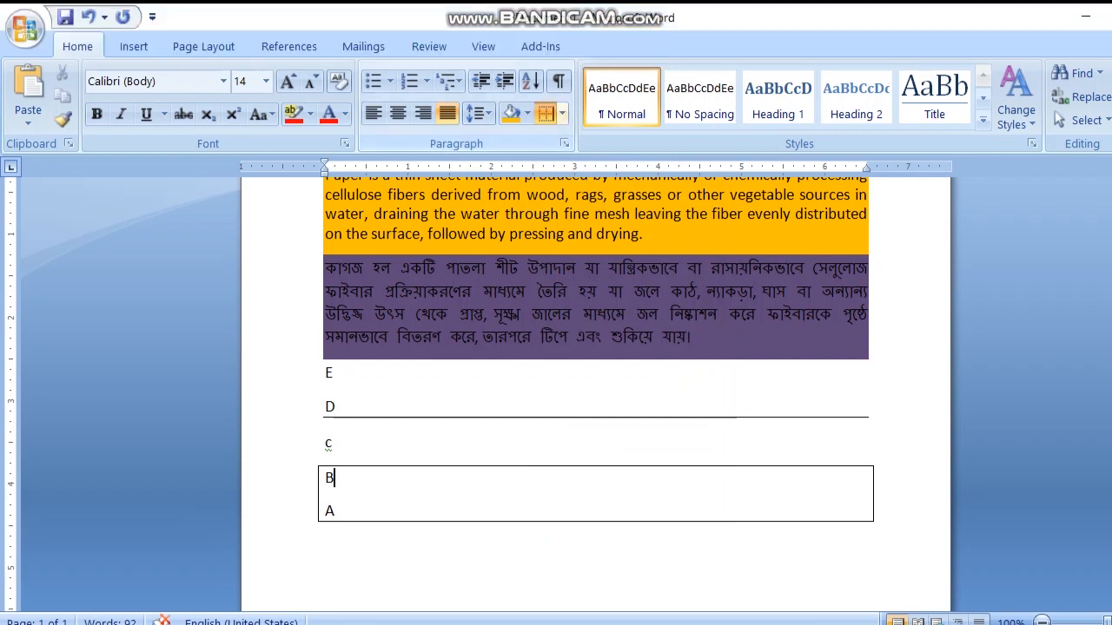
# Step: Clear all borders from lines B and A, and likewise from line D
pyautogui.click(545, 114)
pyautogui.click(562, 113)
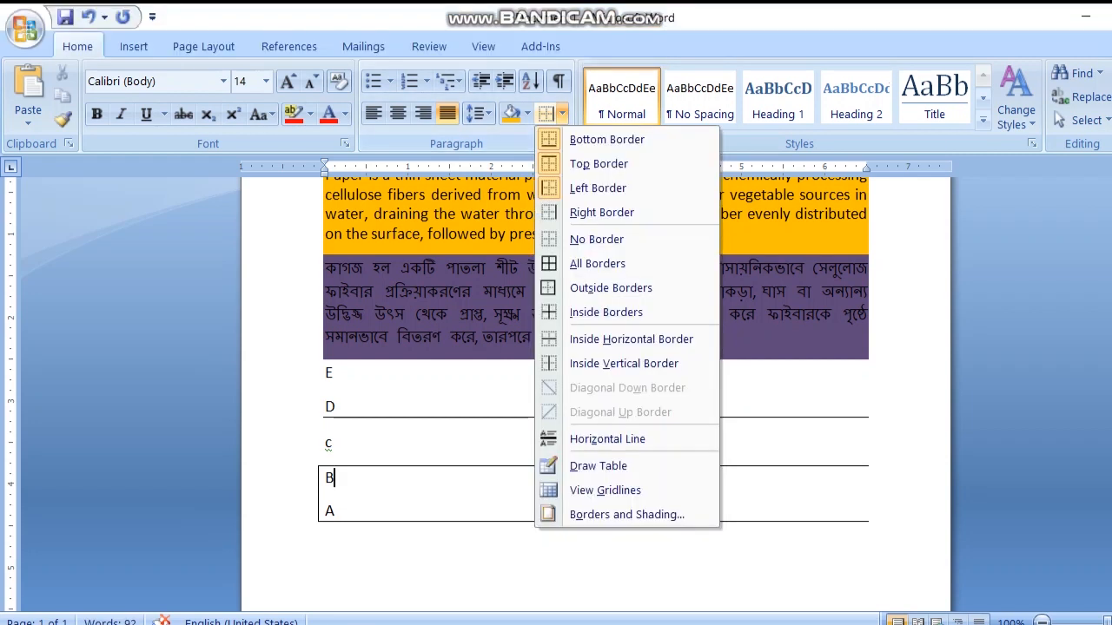
pyautogui.click(597, 239)
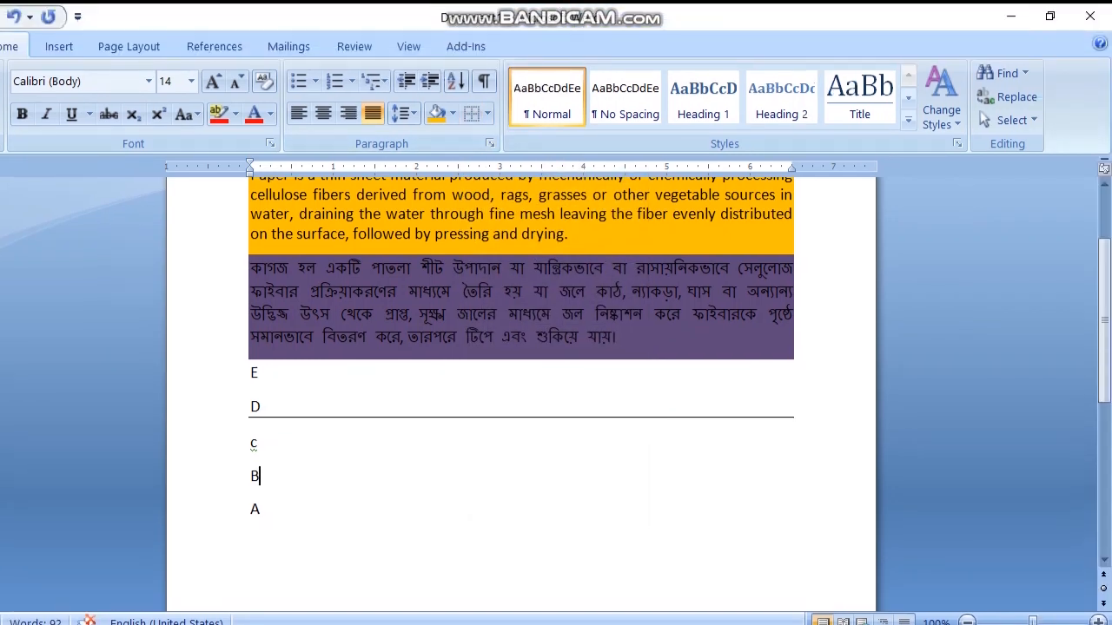
pyautogui.click(262, 407)
pyautogui.click(487, 114)
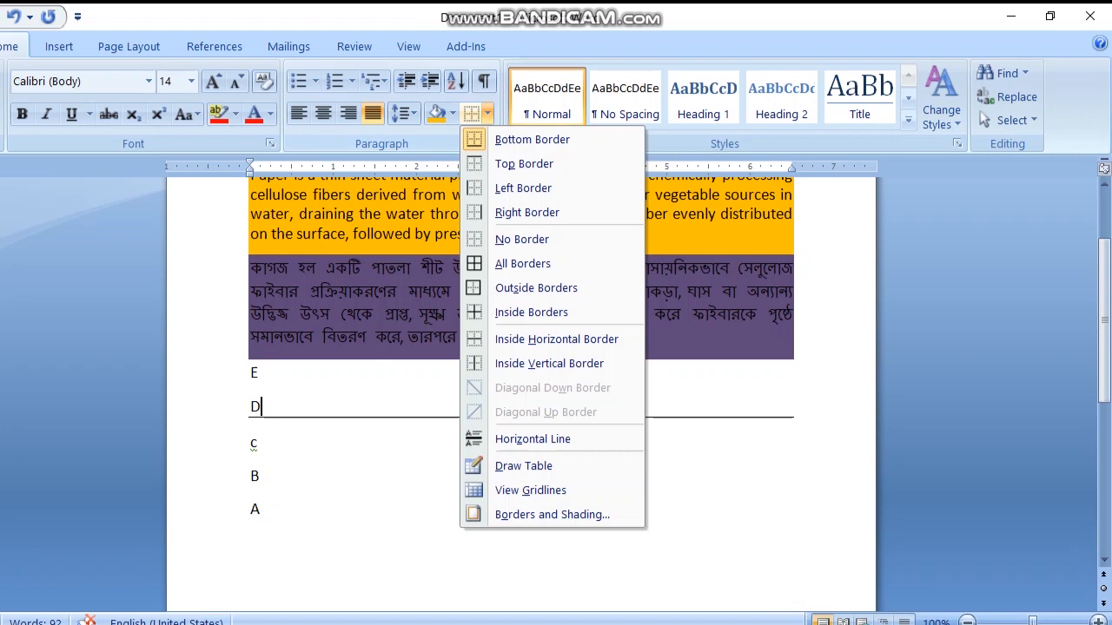
pyautogui.click(521, 239)
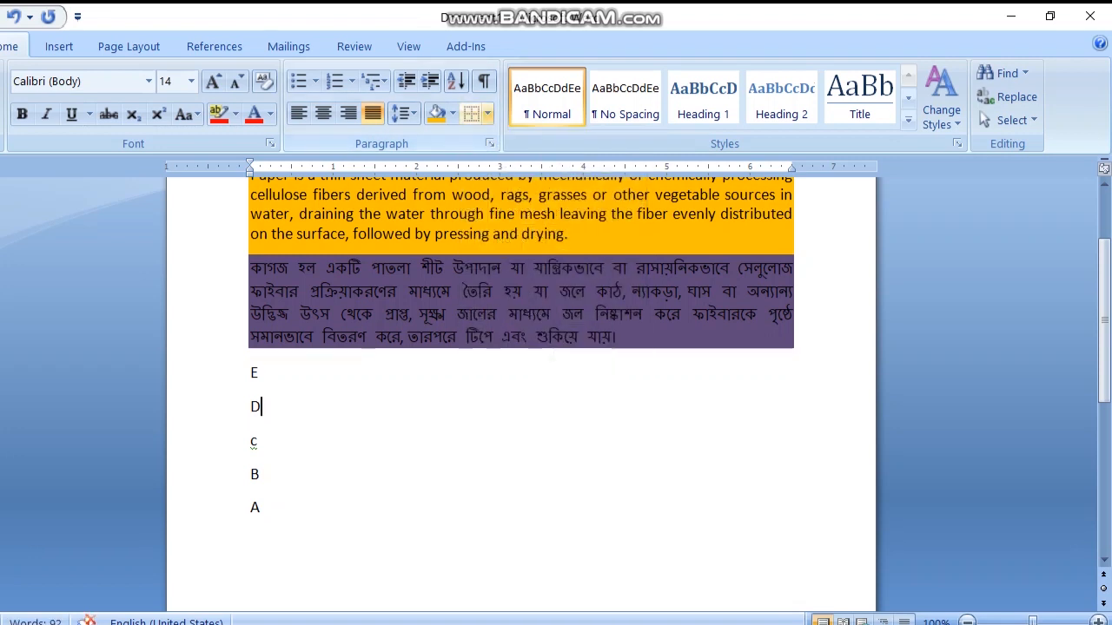
# Step: Apply All Borders to line D and take the box off again with the Outside Borders option
pyautogui.click(488, 113)
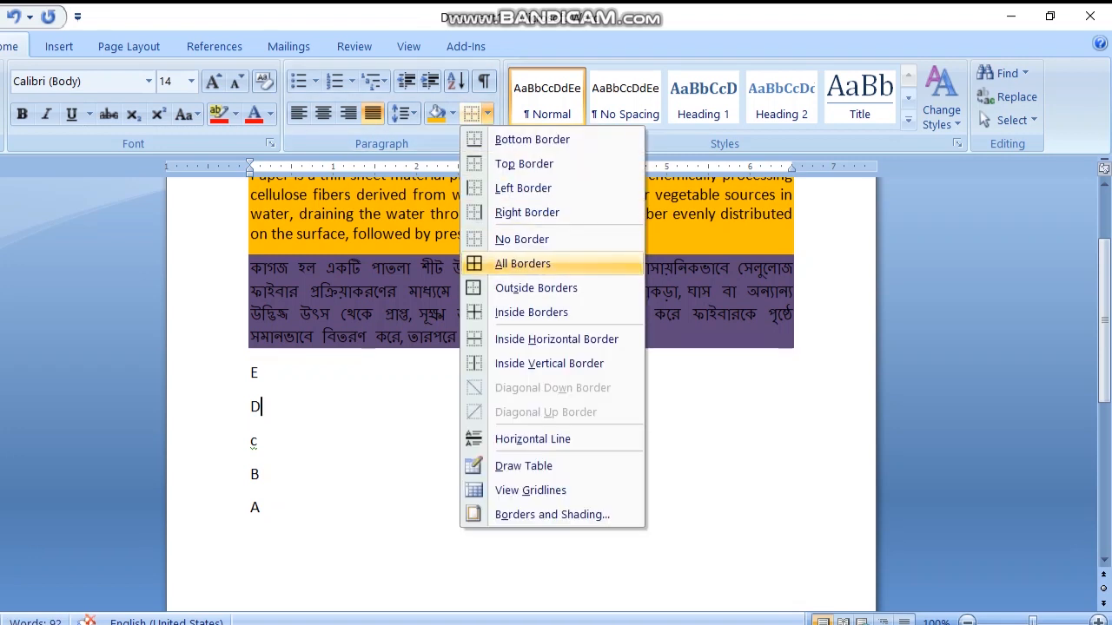
pyautogui.click(522, 263)
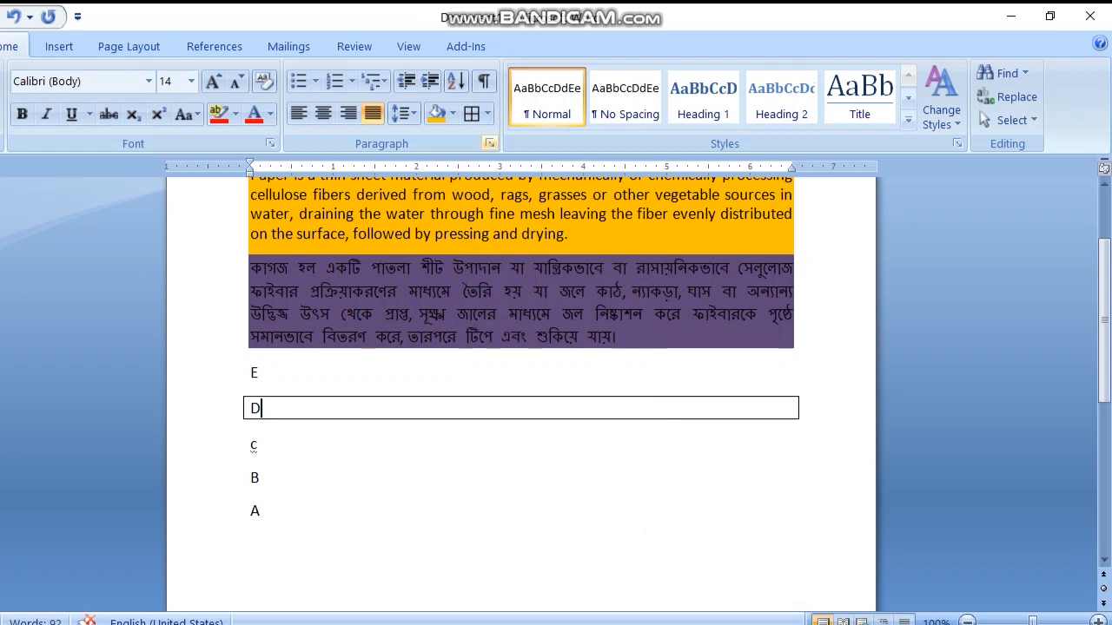
pyautogui.click(487, 114)
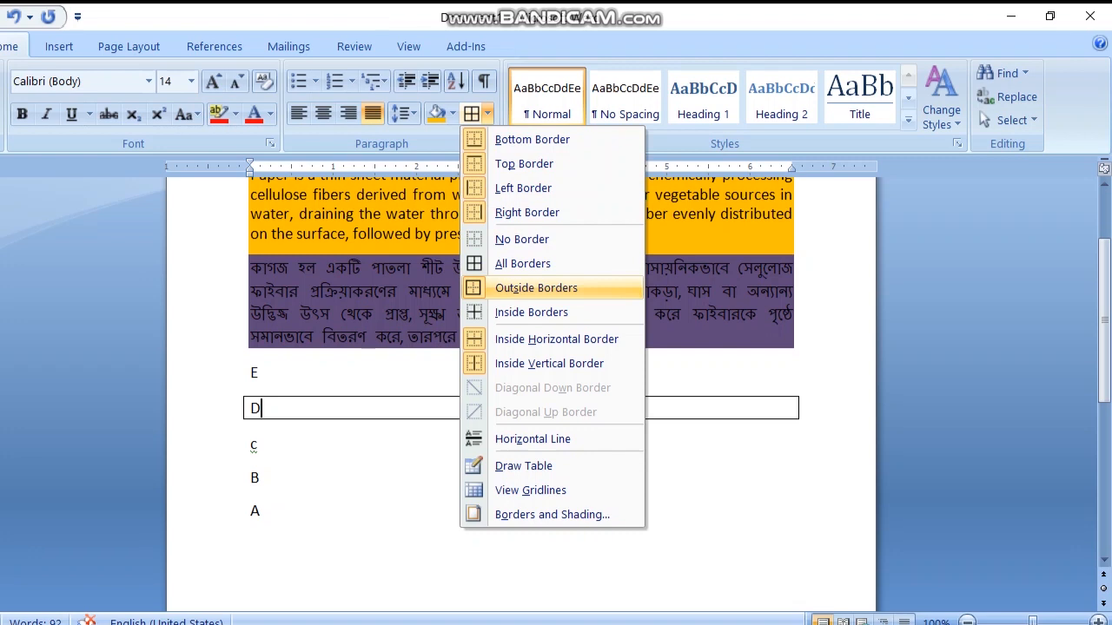
pyautogui.click(536, 288)
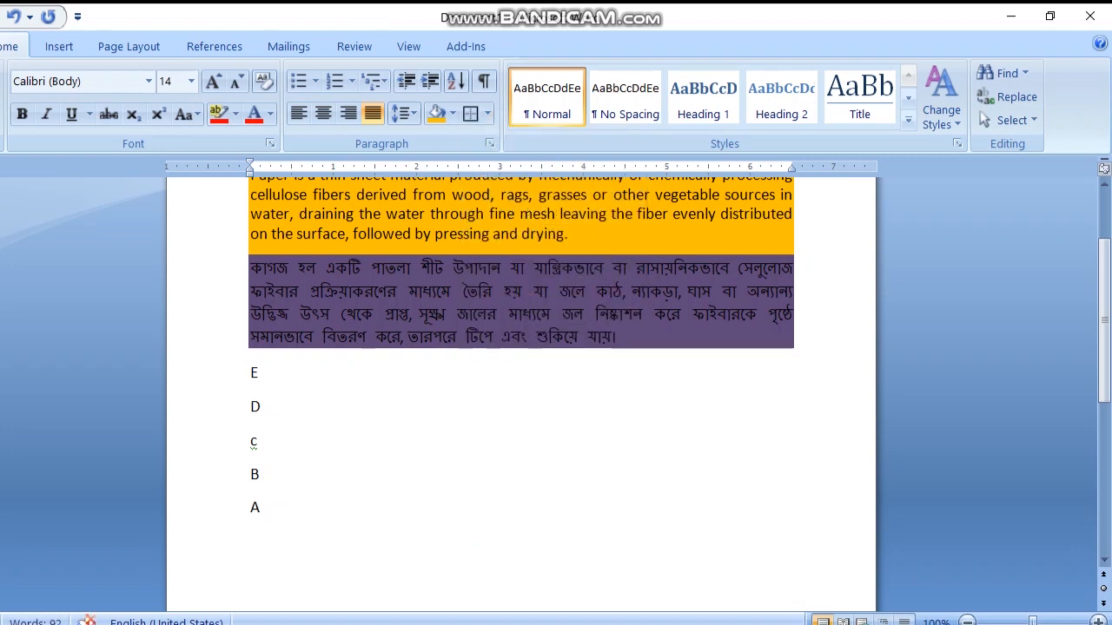
# Step: Try the Inside Borders, Inside Horizontal Border and Inside Vertical Border options on line D alone
pyautogui.scroll(3, 522, 347)
pyautogui.scroll(-3, 521, 347)
pyautogui.scroll(2, 521, 347)
pyautogui.click(487, 113)
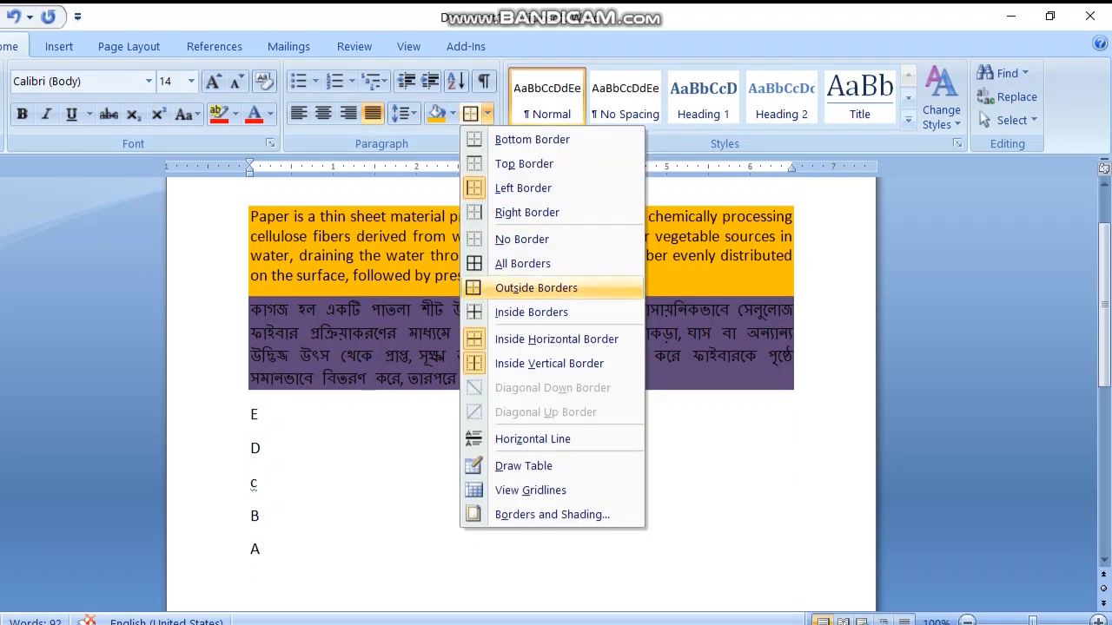
pyautogui.click(531, 312)
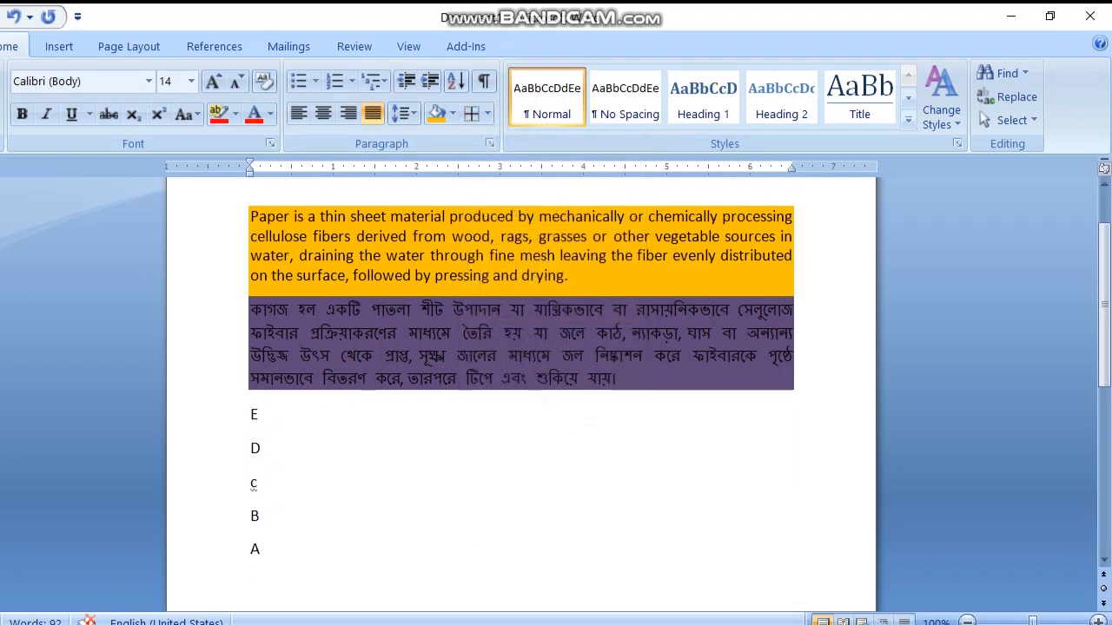
pyautogui.click(487, 114)
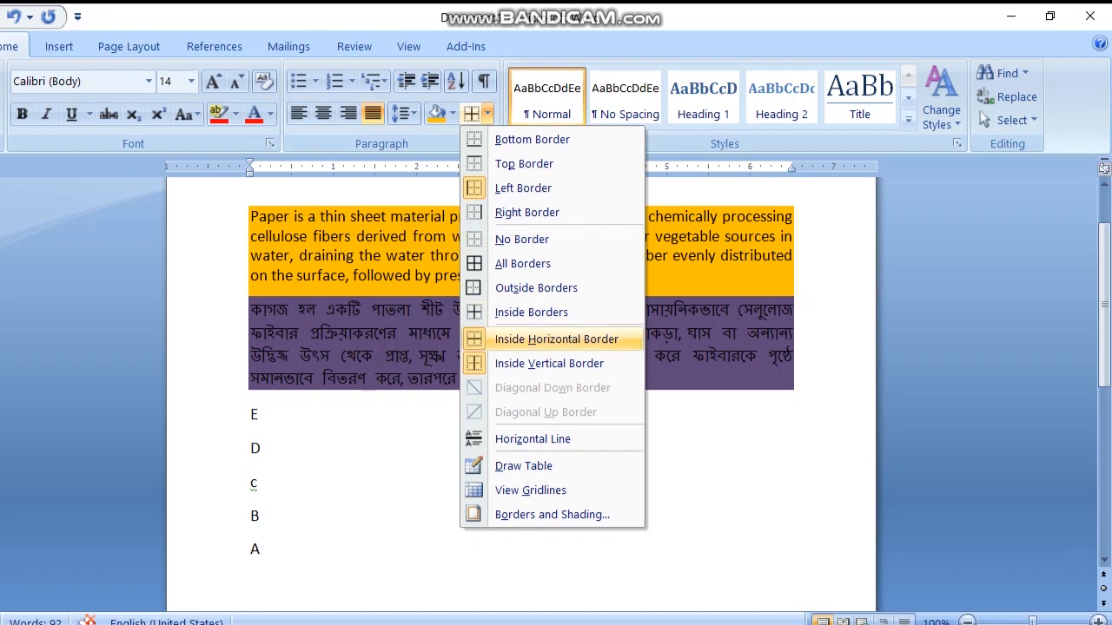
pyautogui.click(556, 339)
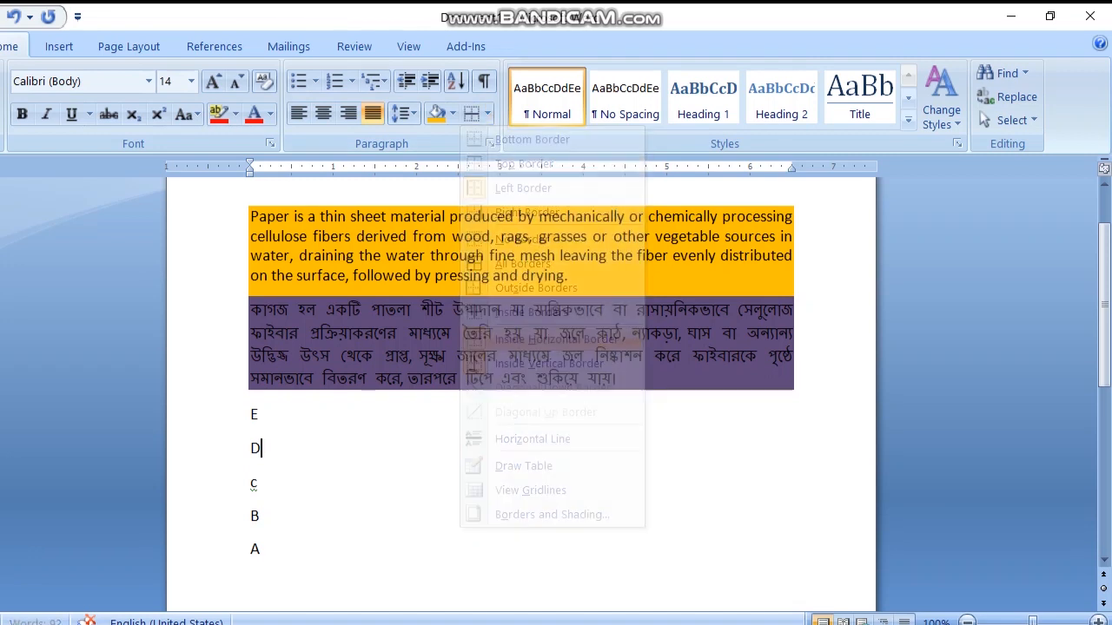
pyautogui.click(487, 114)
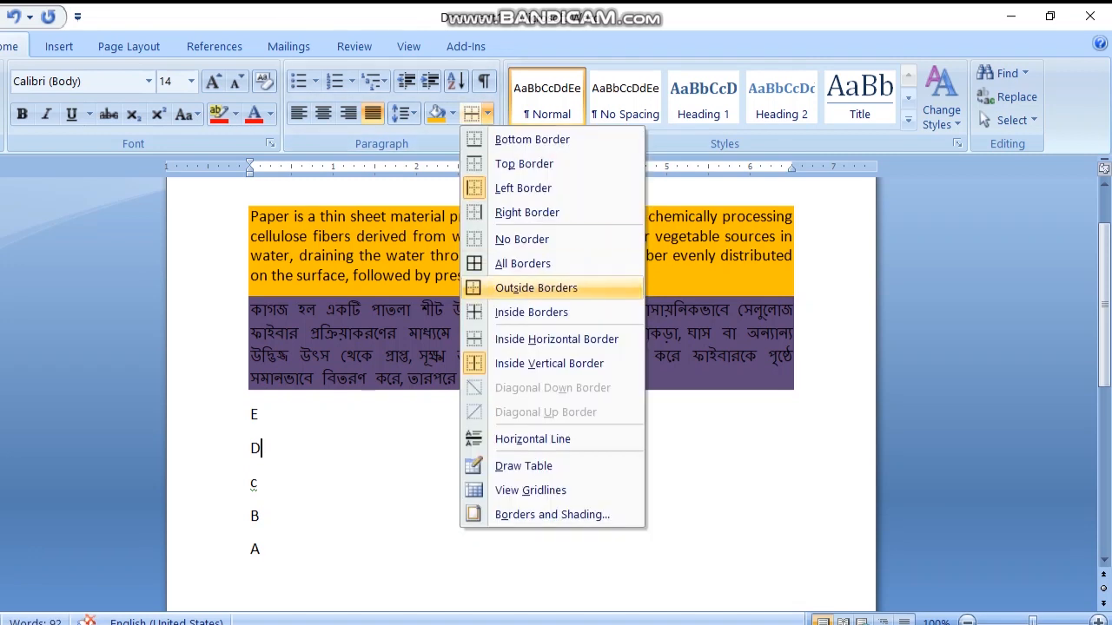
pyautogui.click(549, 363)
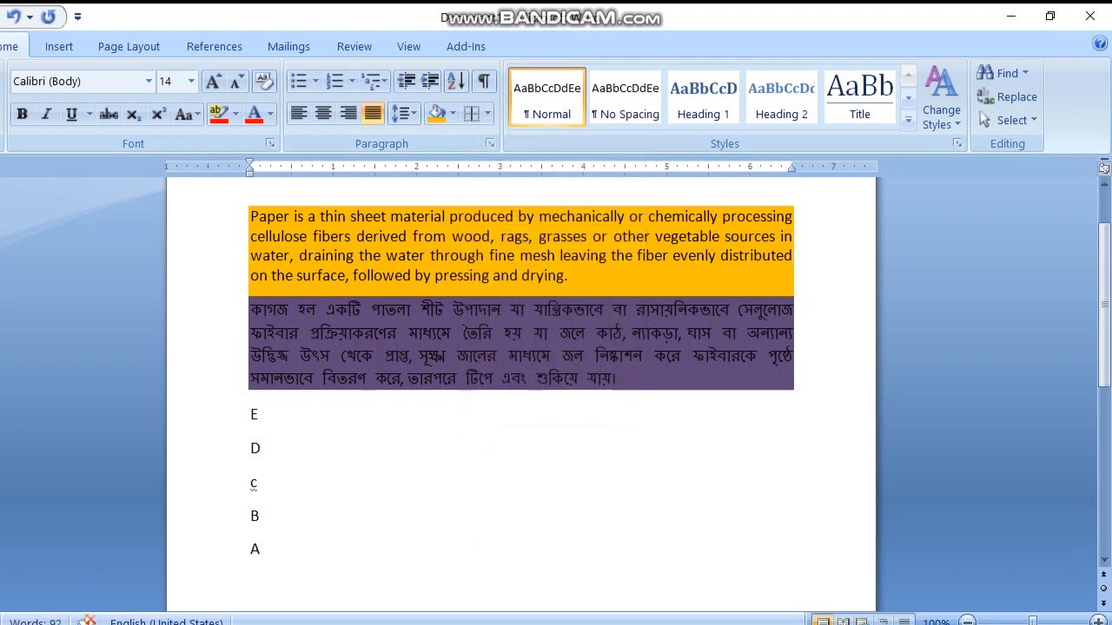
# Step: Apply Inside Horizontal Border to the five lines E to A together, and try Inside Vertical Border on them
pyautogui.scroll(-1, 521, 365)
pyautogui.moveTo(290, 374); pyautogui.dragTo(302, 511)
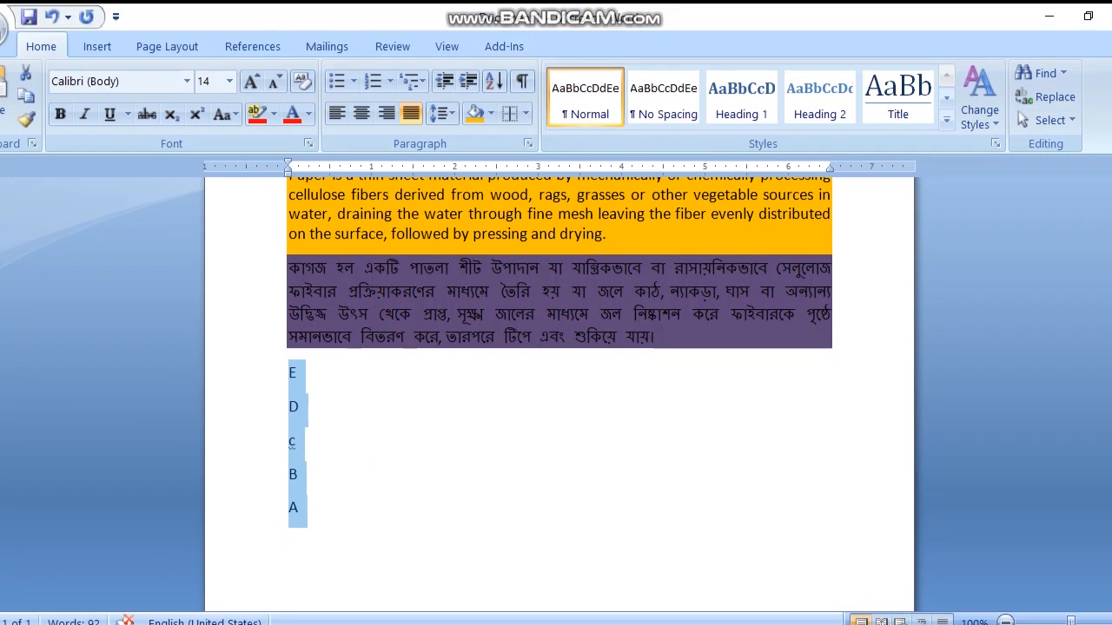
pyautogui.click(525, 73)
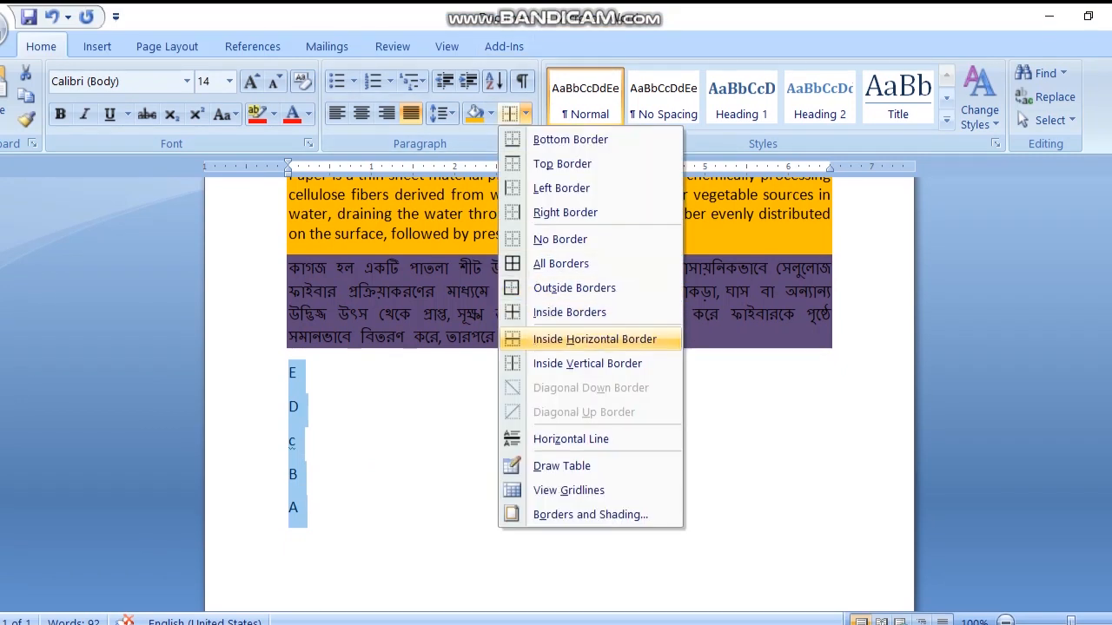
pyautogui.press('Return')
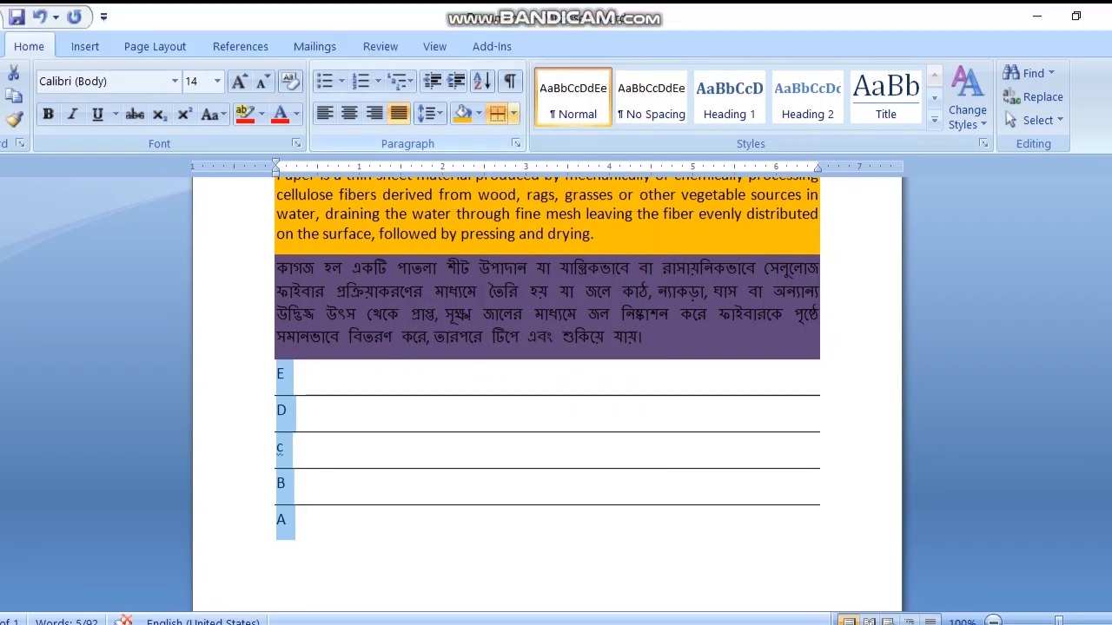
pyautogui.click(514, 114)
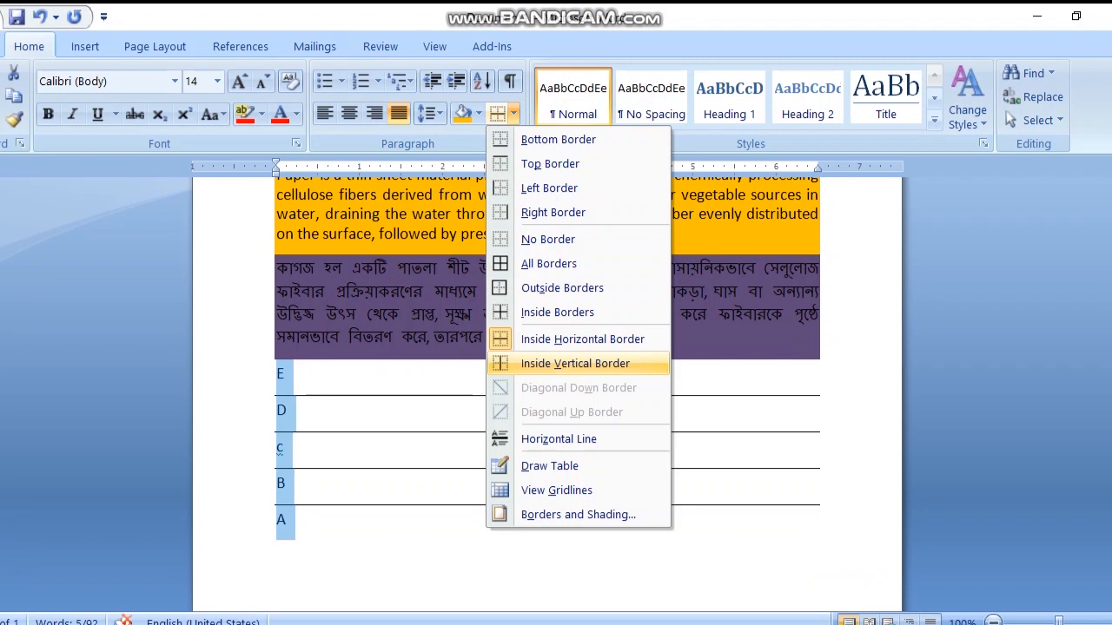
pyautogui.click(575, 363)
# Step: Apply Inside Vertical Border to the first two lines of text in the English paragraph
pyautogui.scroll(2, 547, 380)
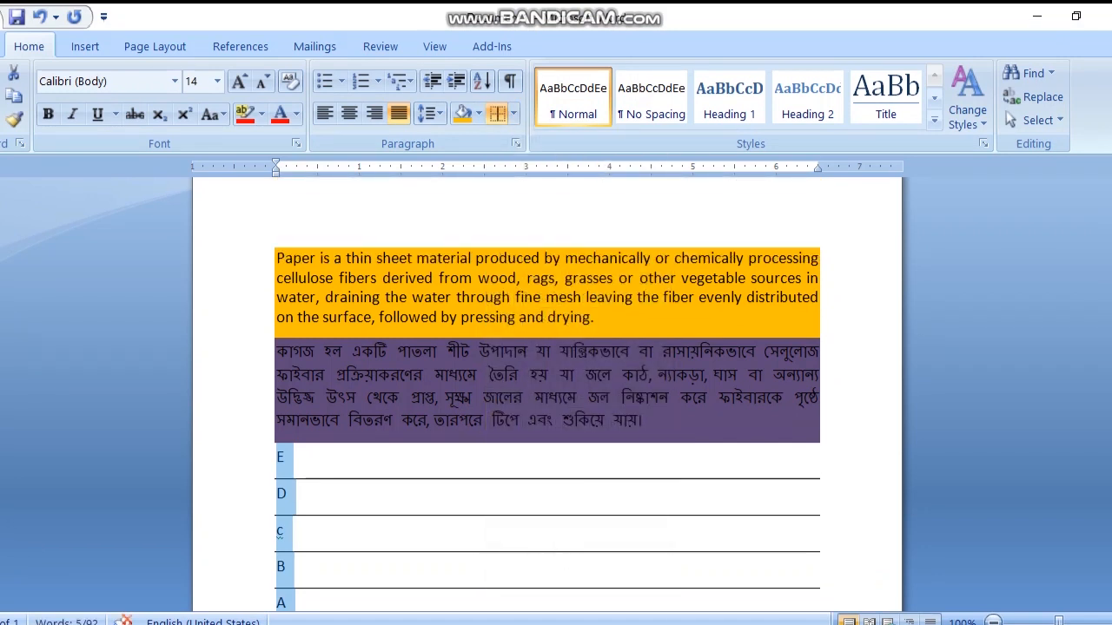
pyautogui.moveTo(277, 258); pyautogui.dragTo(819, 278)
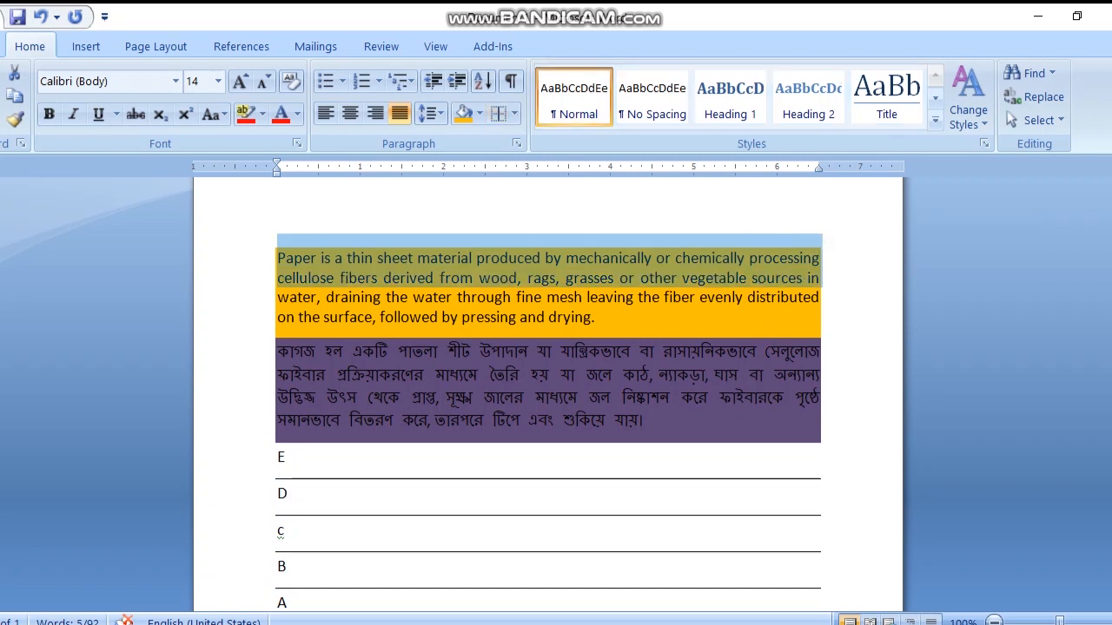
pyautogui.click(514, 113)
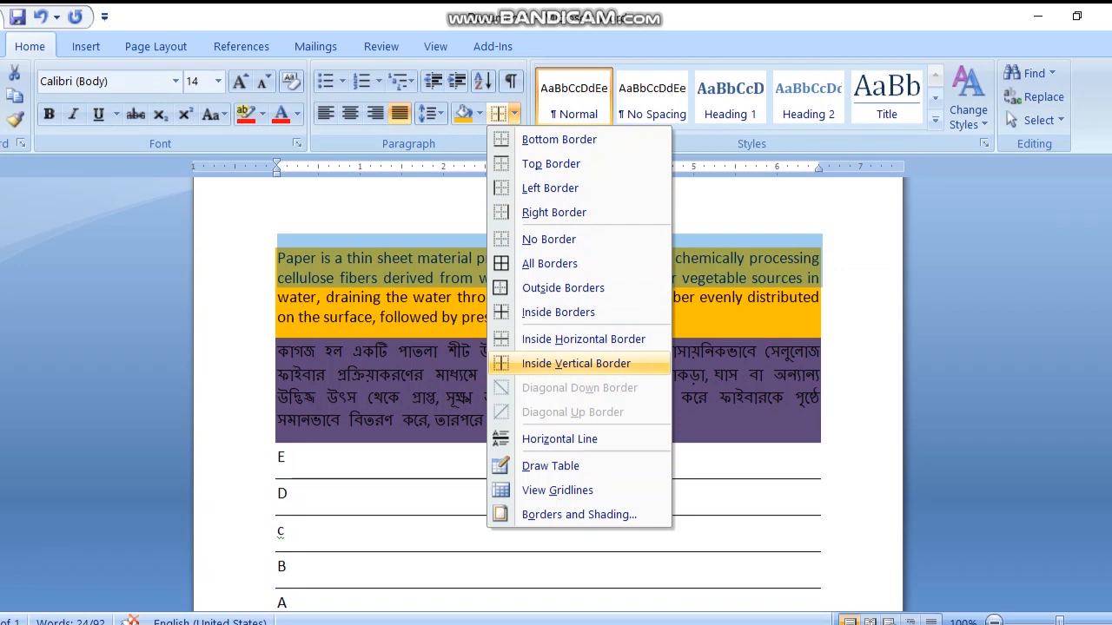
pyautogui.click(576, 363)
# Step: Insert a horizontal line in the Bengali paragraph, after the word উপাদান in its first line
pyautogui.click(538, 354)
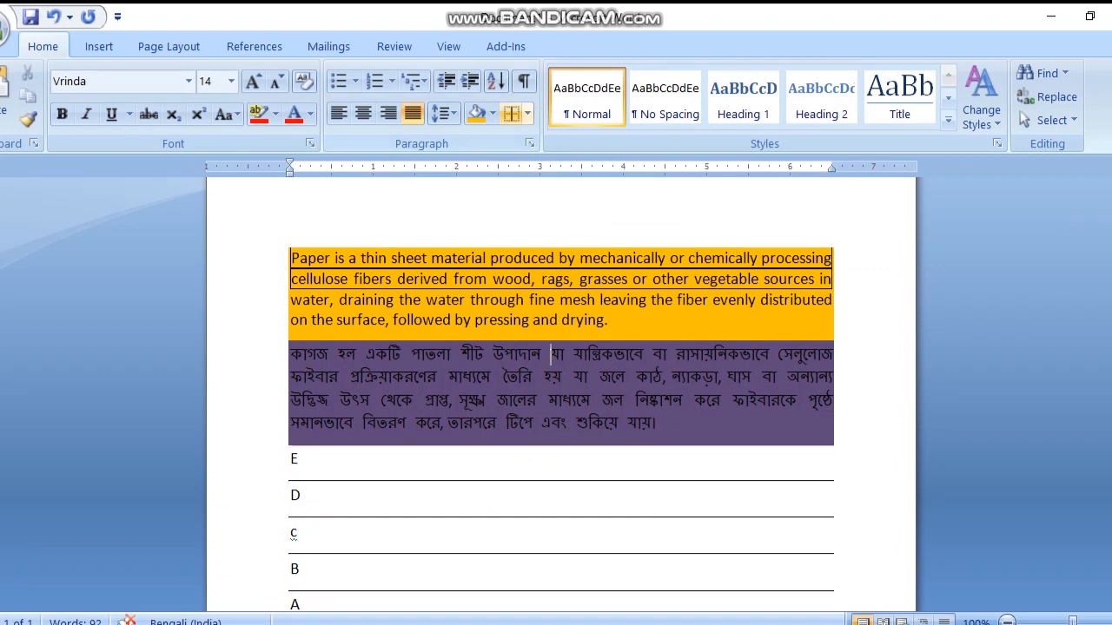
pyautogui.click(526, 113)
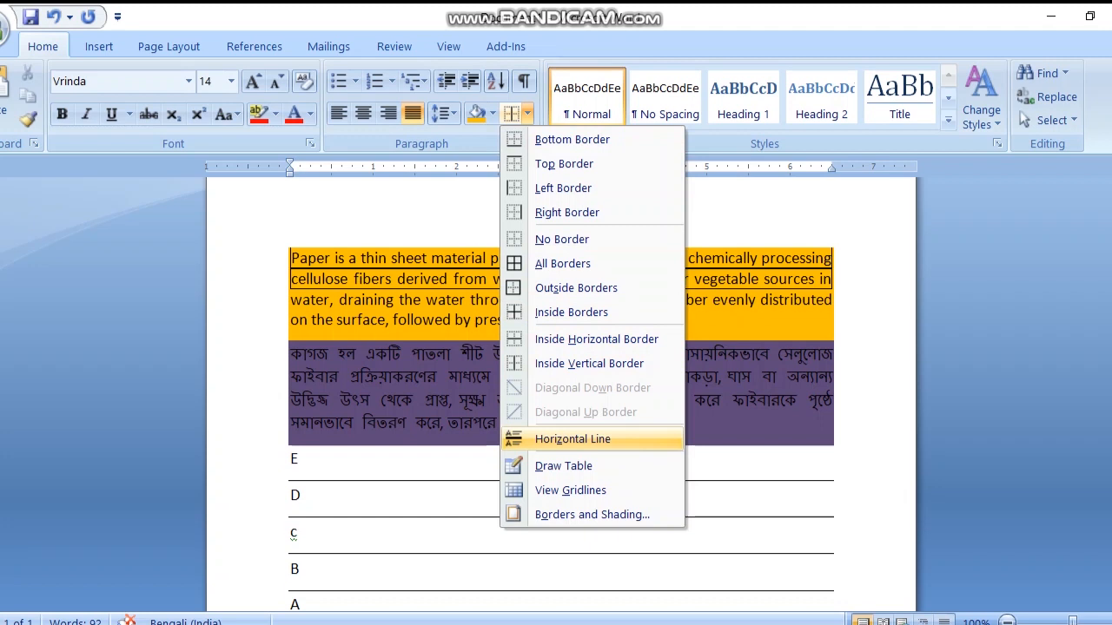
pyautogui.click(647, 439)
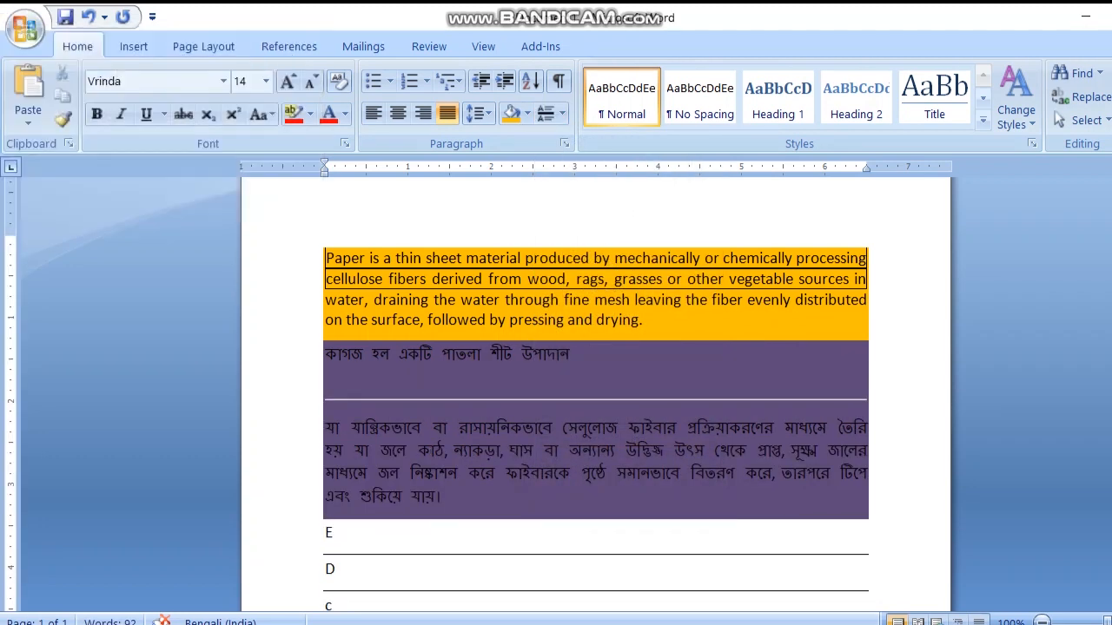
# Step: Draw four single-cell tables in the blank area below line A, two side by side and two smaller ones beneath them
pyautogui.click(562, 114)
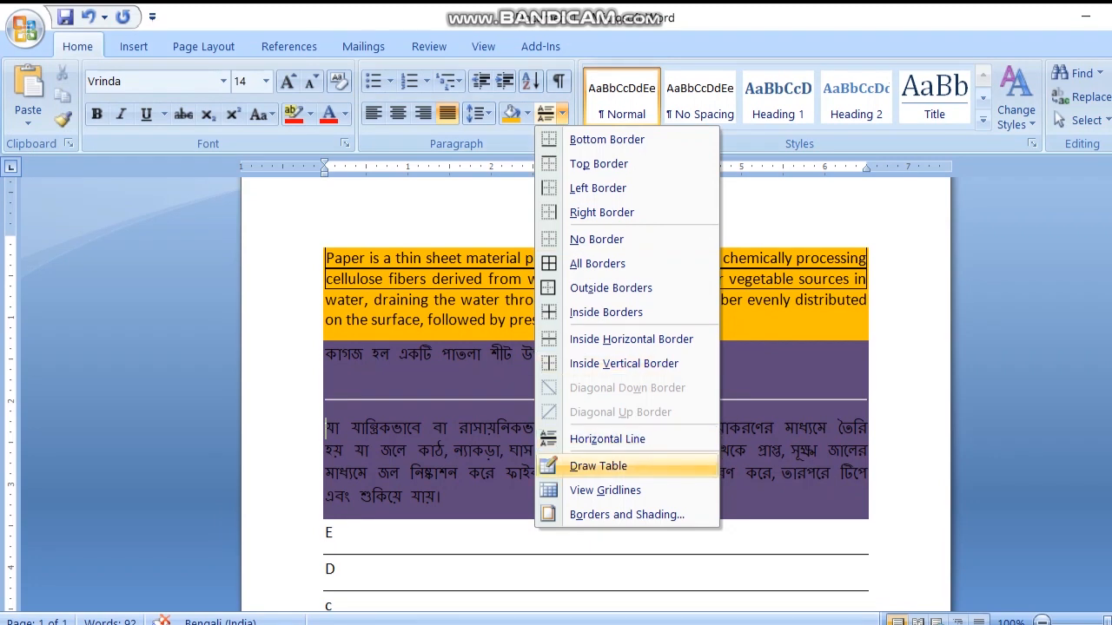
pyautogui.click(598, 467)
pyautogui.scroll(-5, 596, 391)
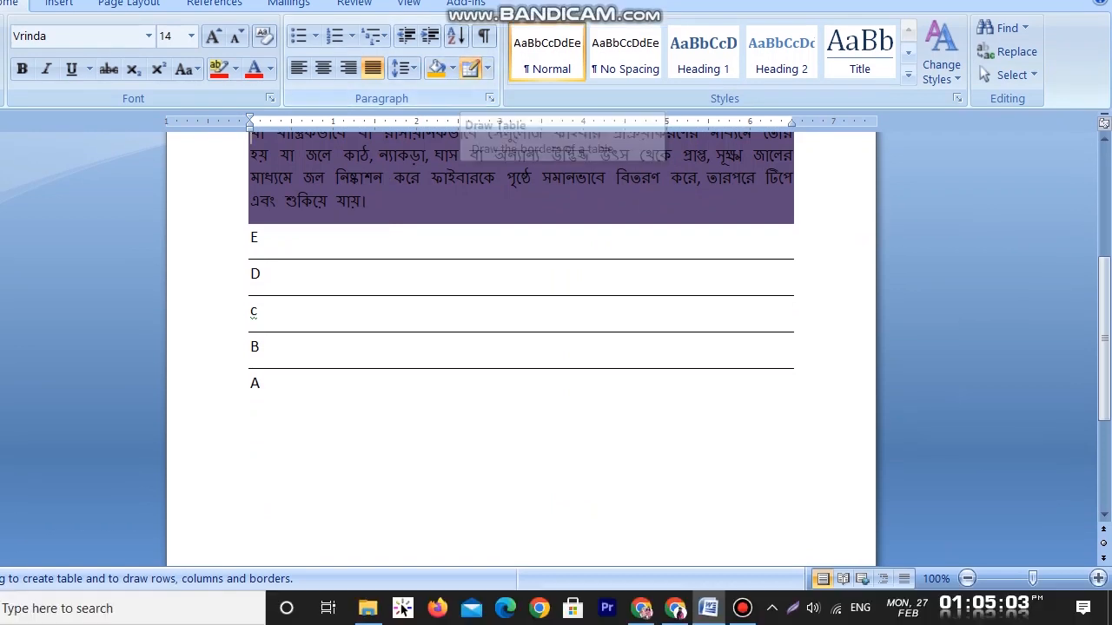
pyautogui.scroll(-3, 521, 364)
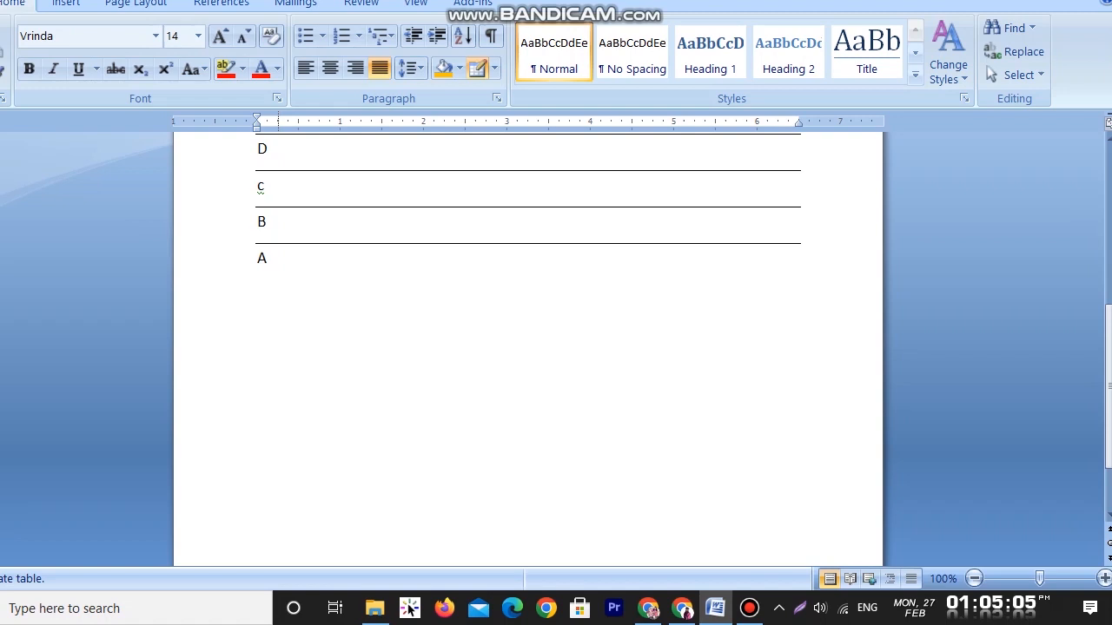
pyautogui.moveTo(277, 336); pyautogui.dragTo(485, 381)
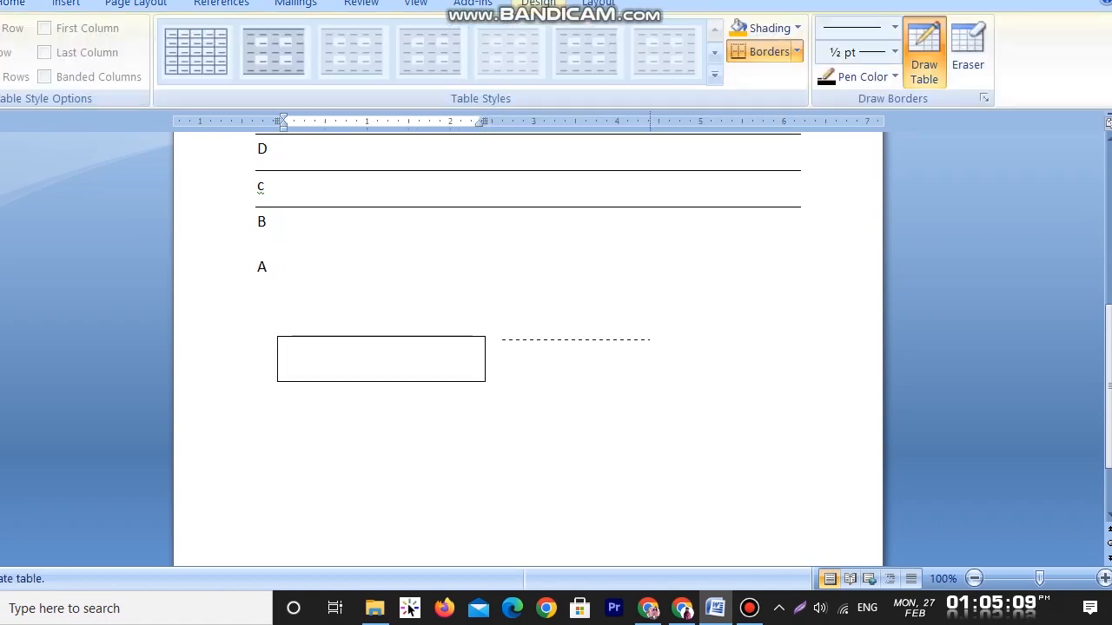
pyautogui.moveTo(769, 340); pyautogui.dragTo(793, 339)
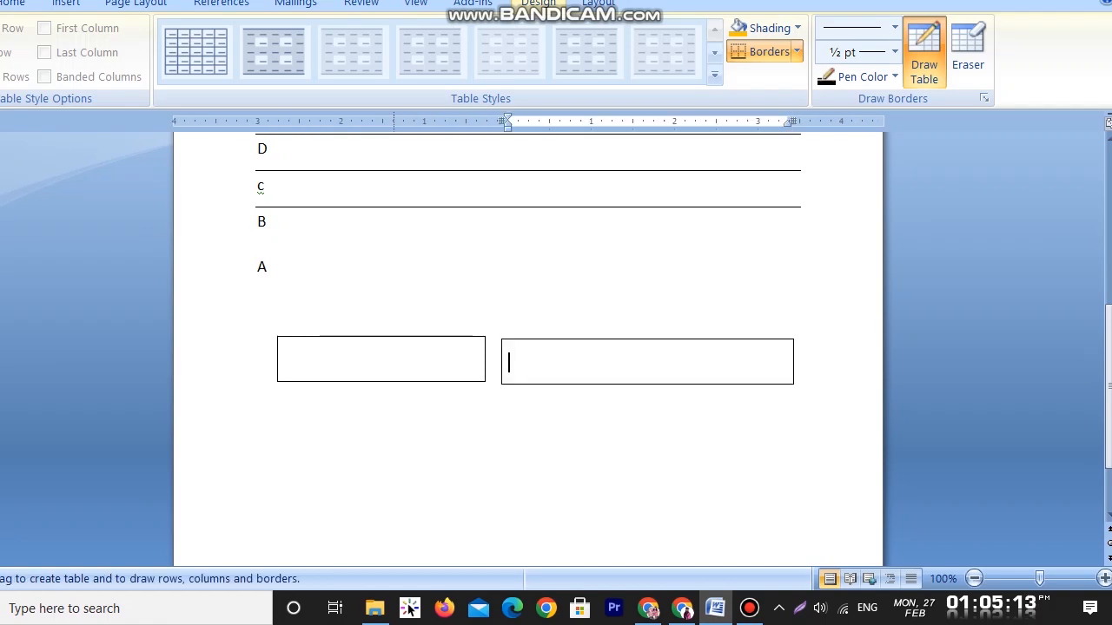
pyautogui.moveTo(289, 434); pyautogui.dragTo(391, 468)
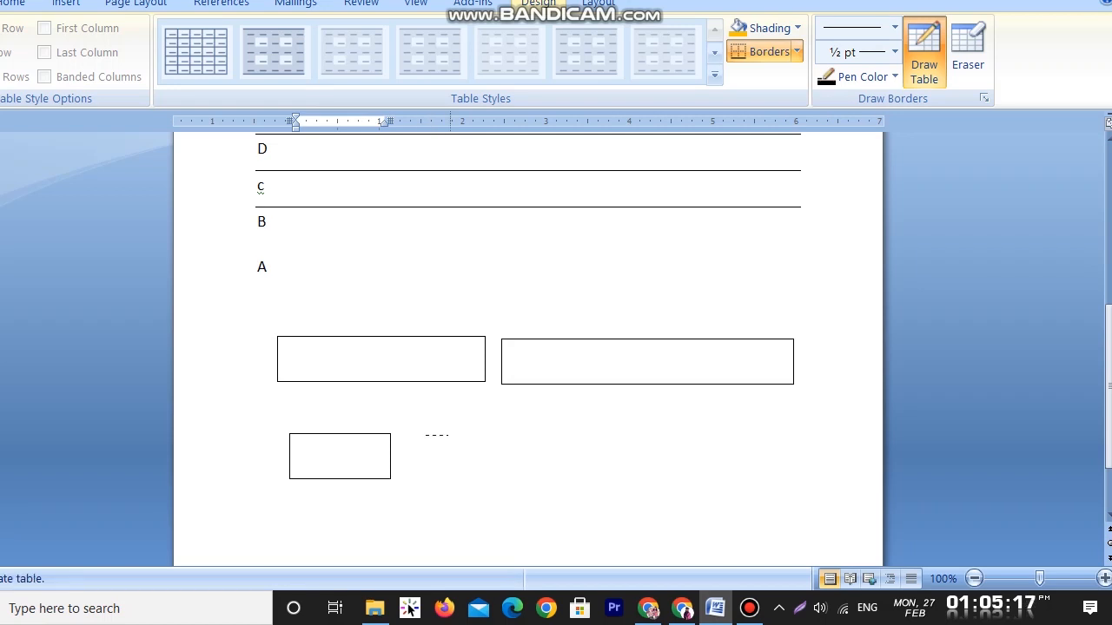
pyautogui.moveTo(515, 434); pyautogui.dragTo(528, 482)
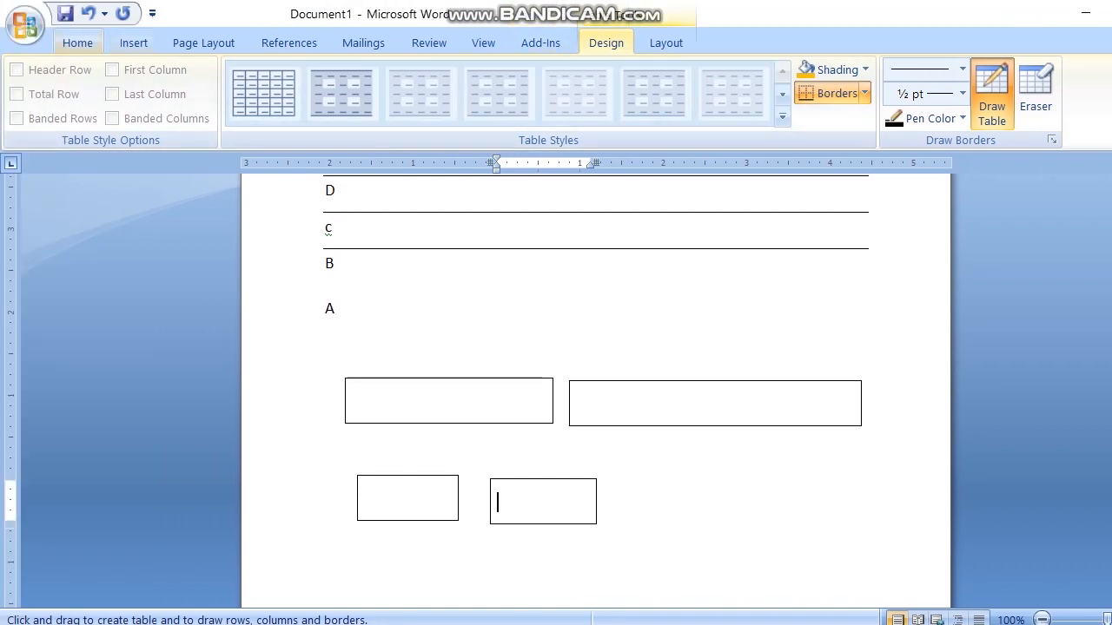
pyautogui.click(77, 43)
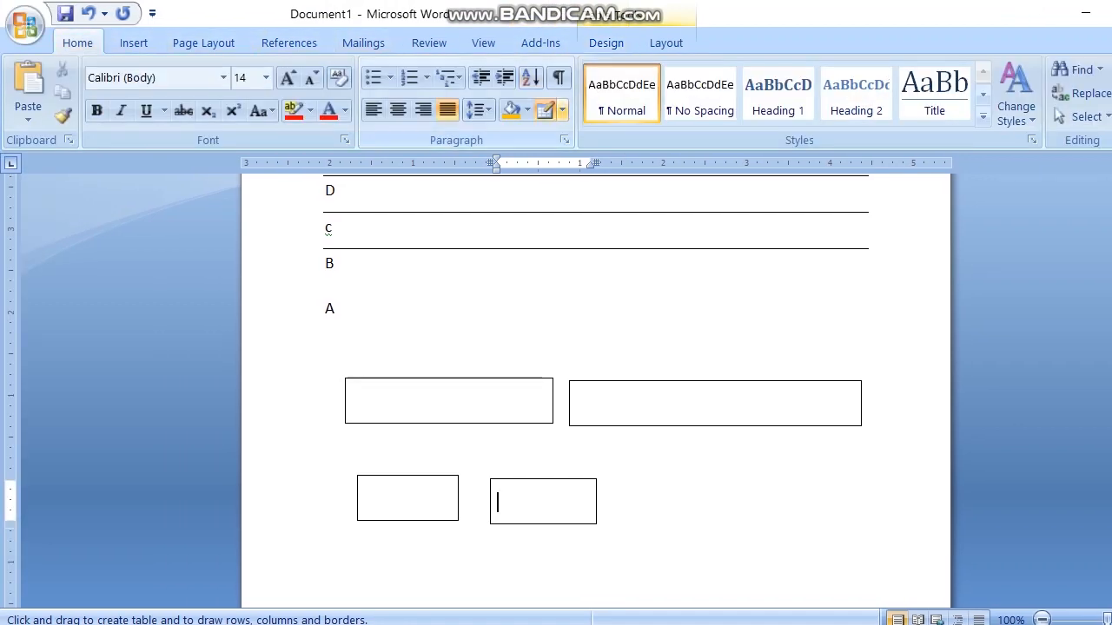
# Step: Give the upper-left drawn table a ½ pt border in the wide-spaced dashed line style, applied to the whole table
pyautogui.click(562, 110)
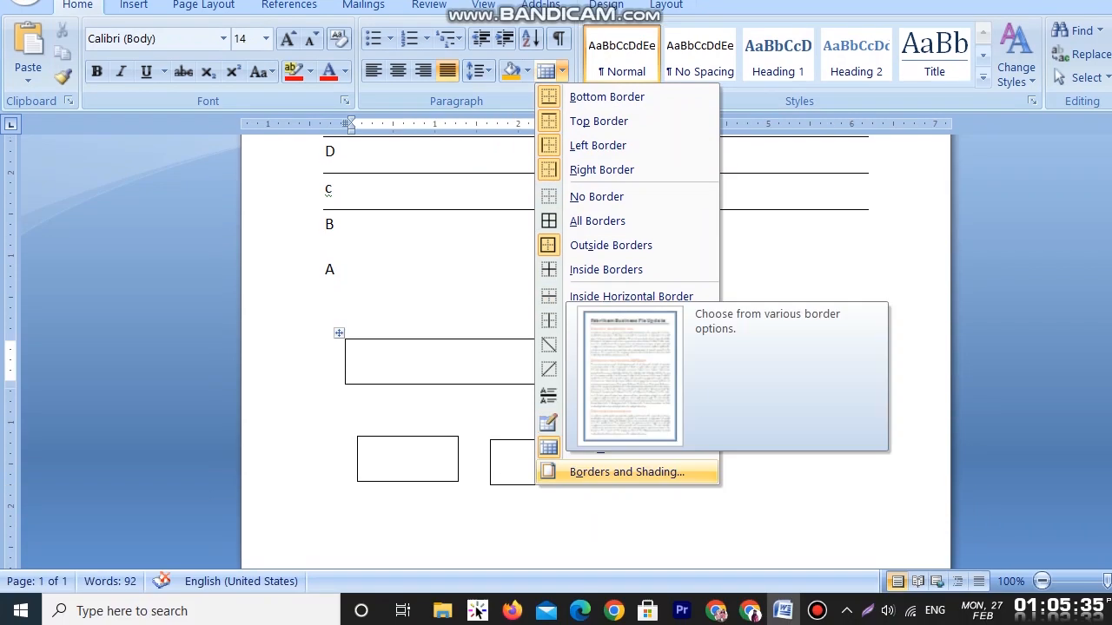
pyautogui.click(608, 472)
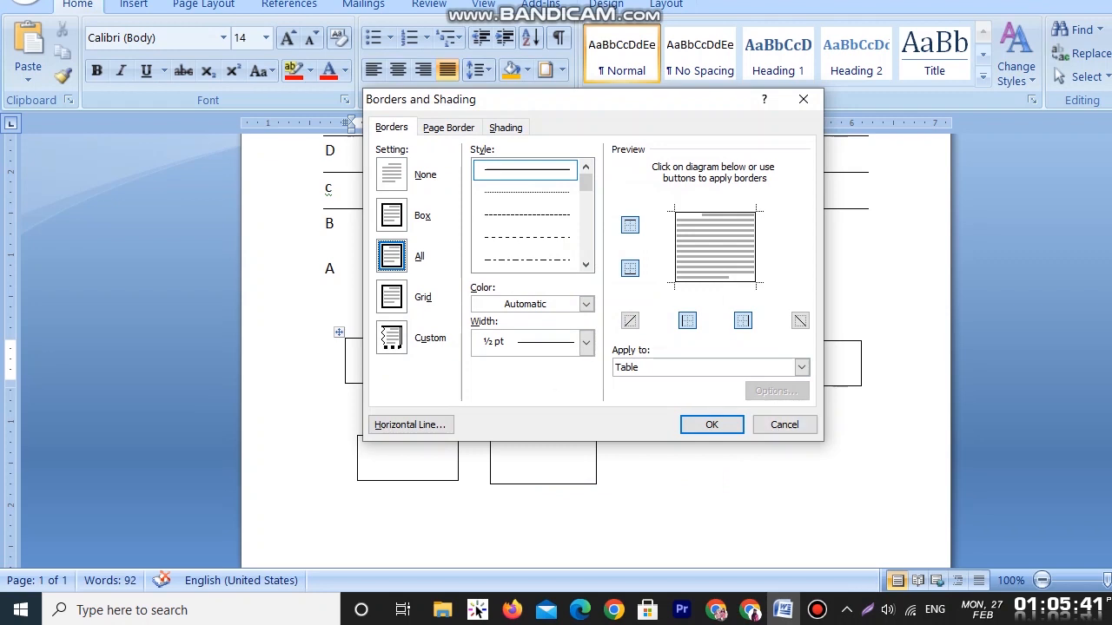
pyautogui.click(526, 170)
pyautogui.click(527, 237)
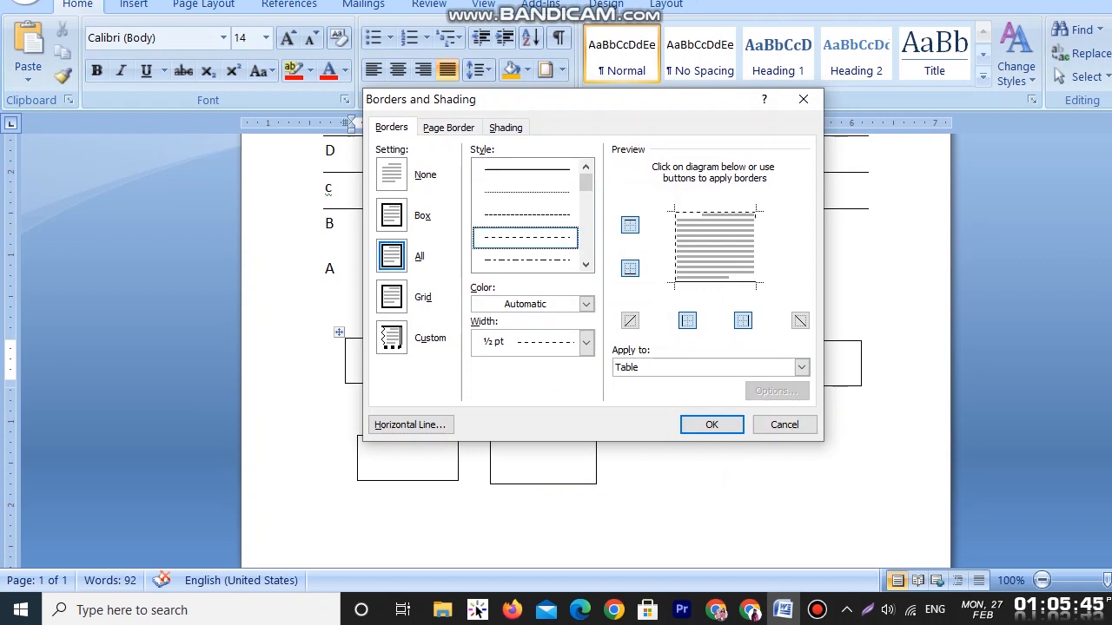
pyautogui.click(711, 425)
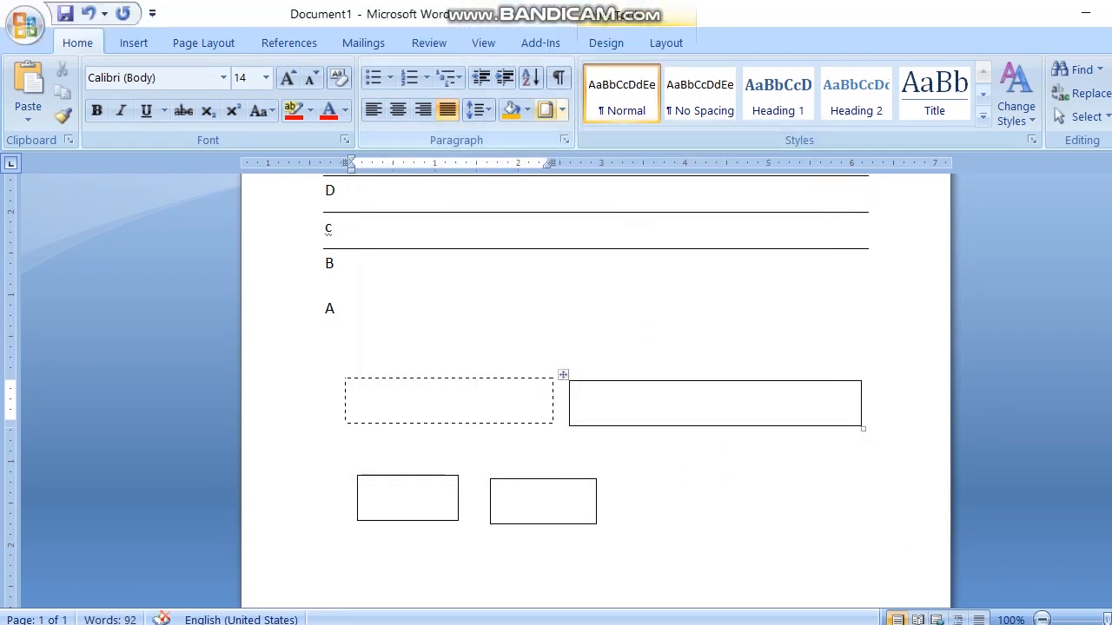
# Step: Change the upper-left table's border to the finer, closely spaced dashed line style at ½ pt
pyautogui.click(562, 70)
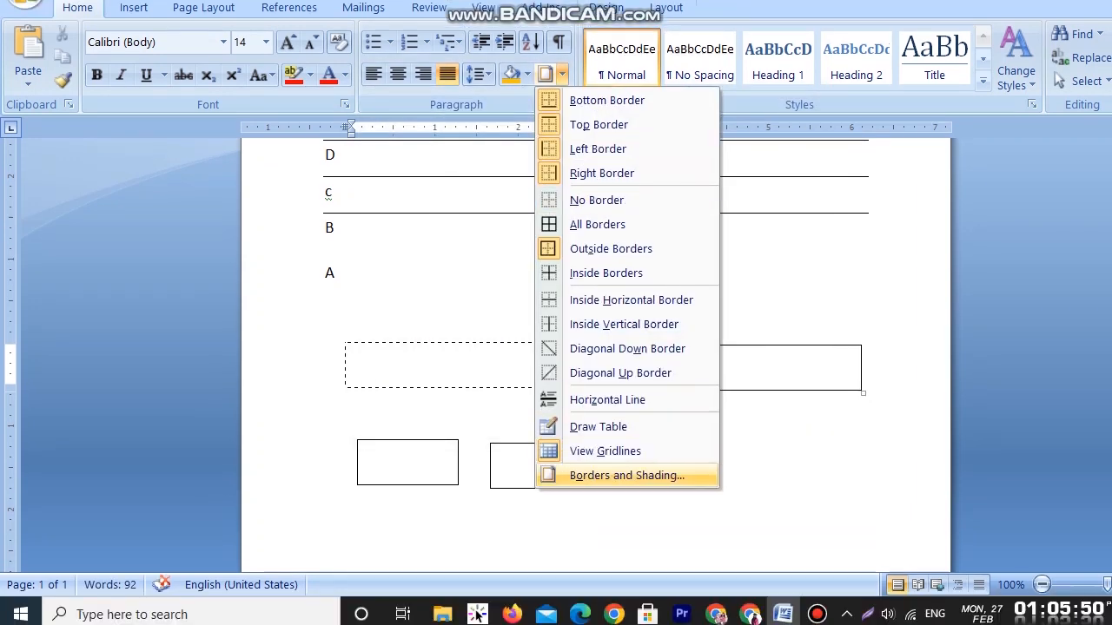
pyautogui.click(626, 511)
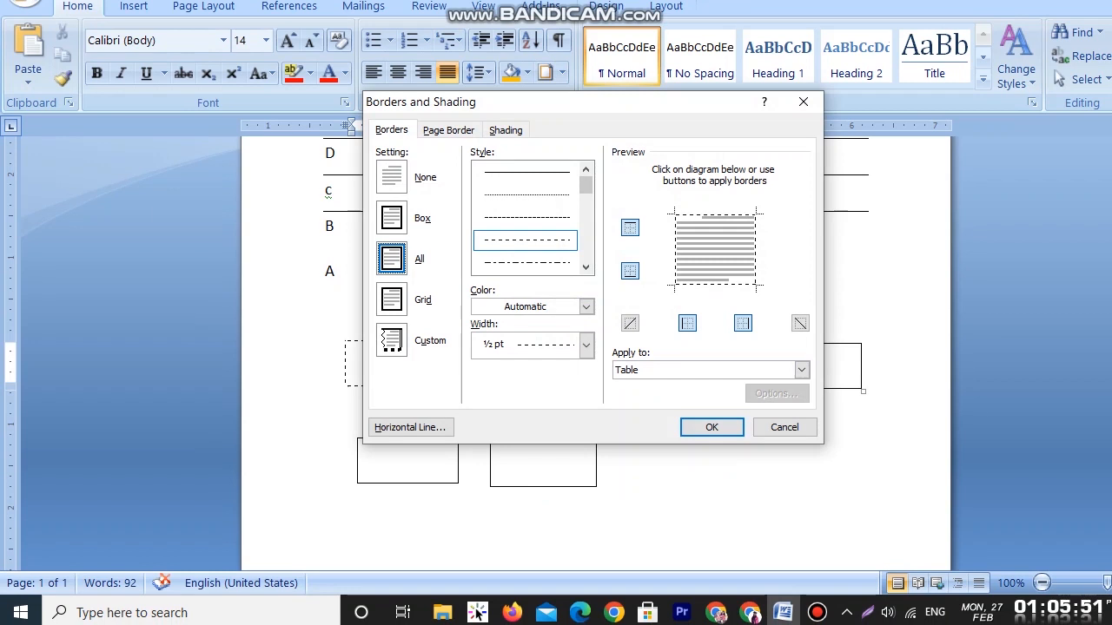
pyautogui.press('Down')
pyautogui.press('Up')
pyautogui.press('Return')
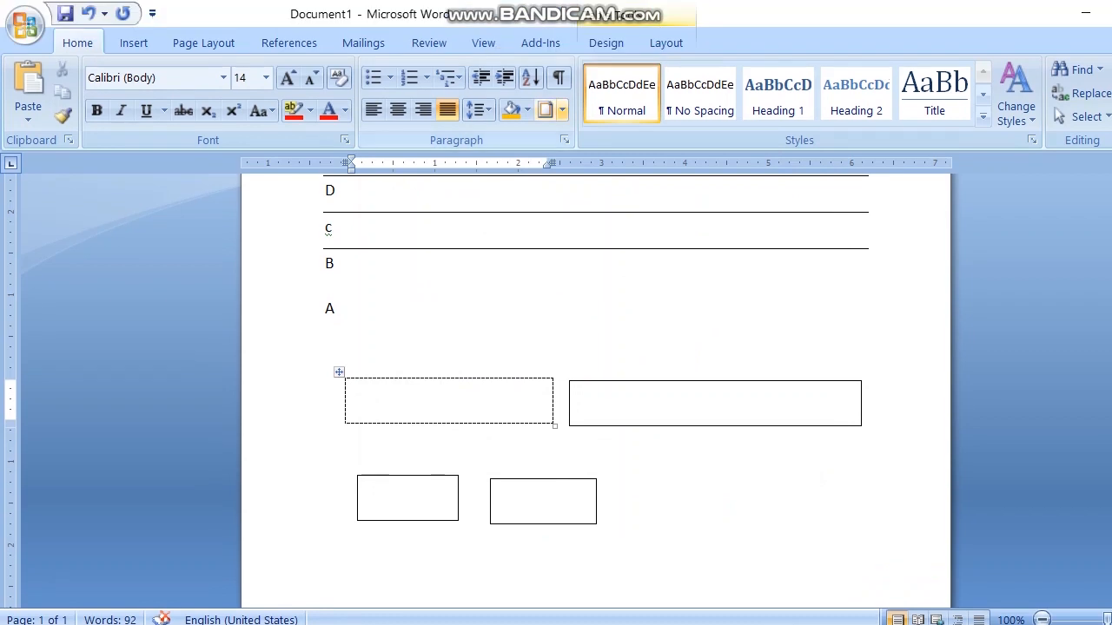
# Step: Switch the upper-left table's border setting to Box, using the finely dashed ½ pt line
pyautogui.click(562, 72)
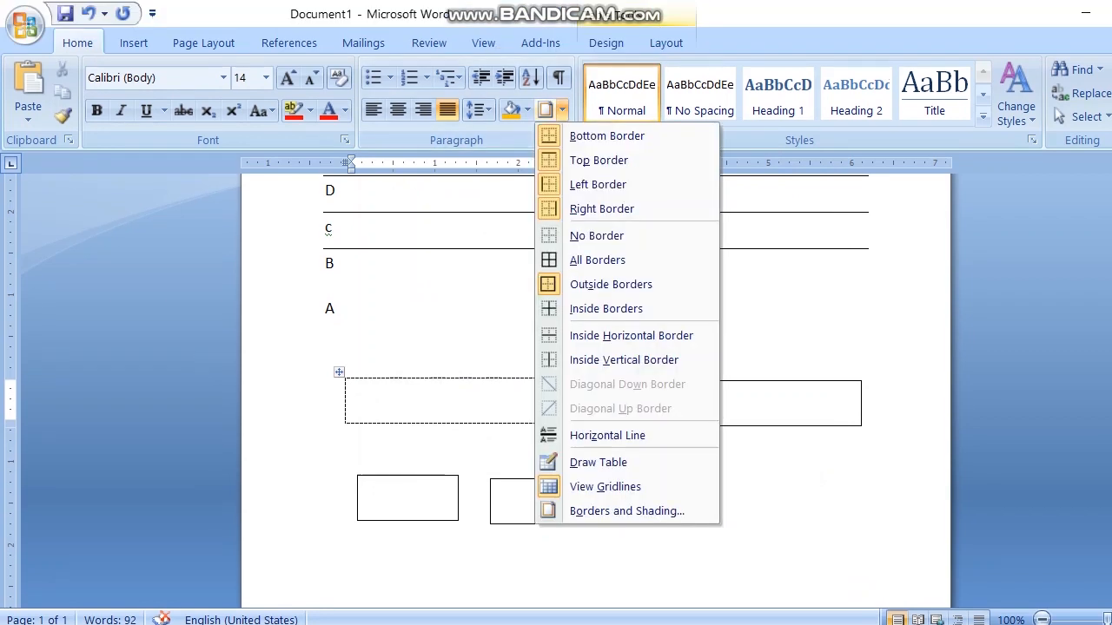
pyautogui.press('Return')
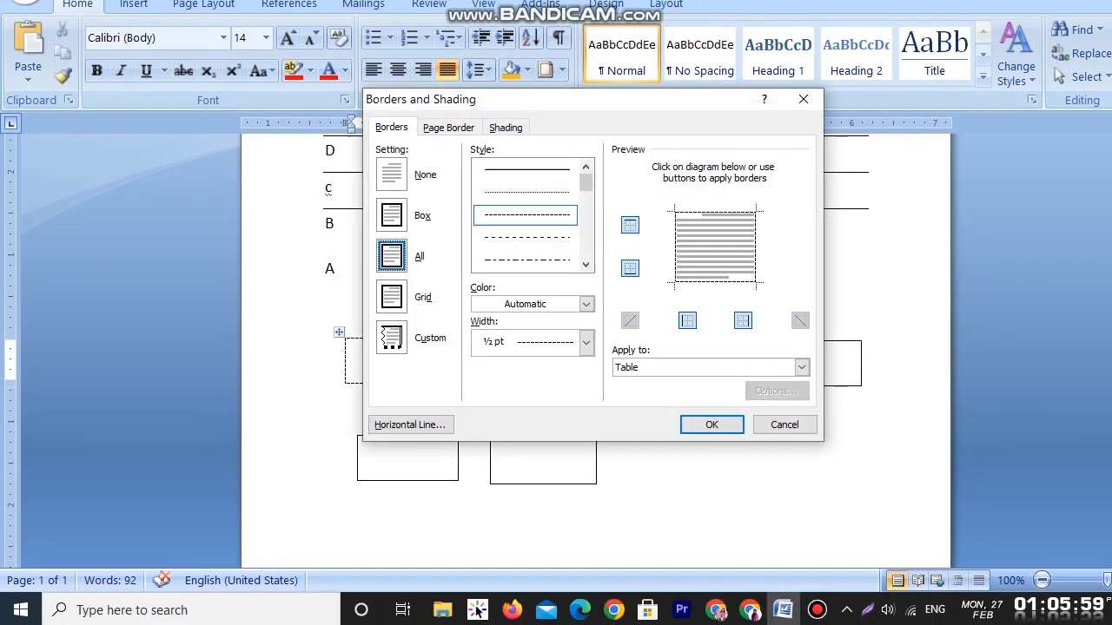
pyautogui.press('Up')
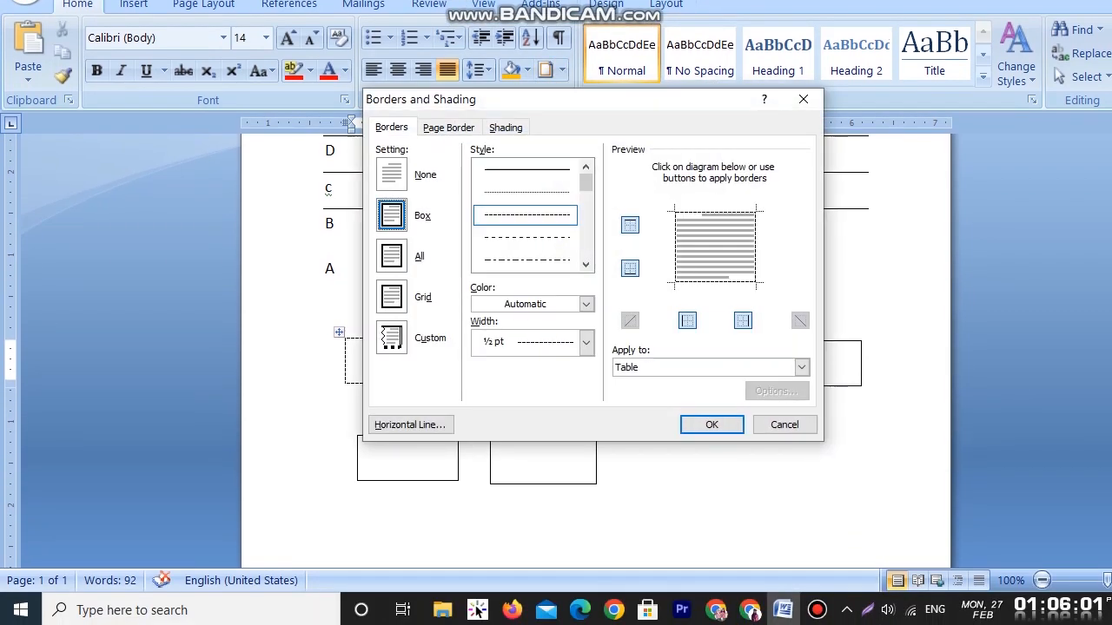
pyautogui.press('Return')
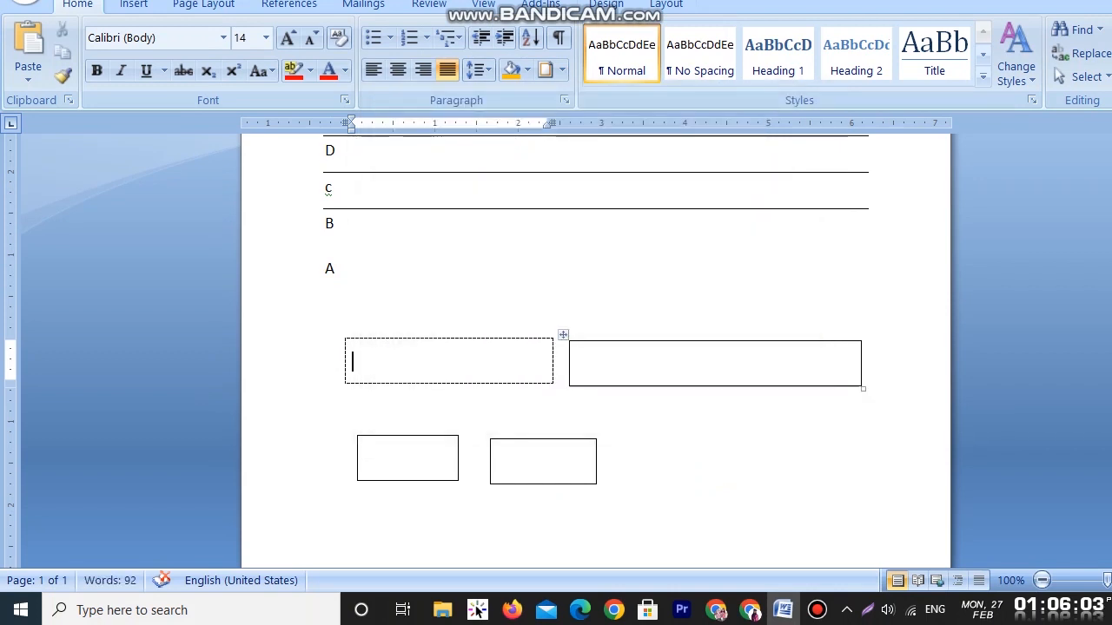
pyautogui.scroll(5, 521, 391)
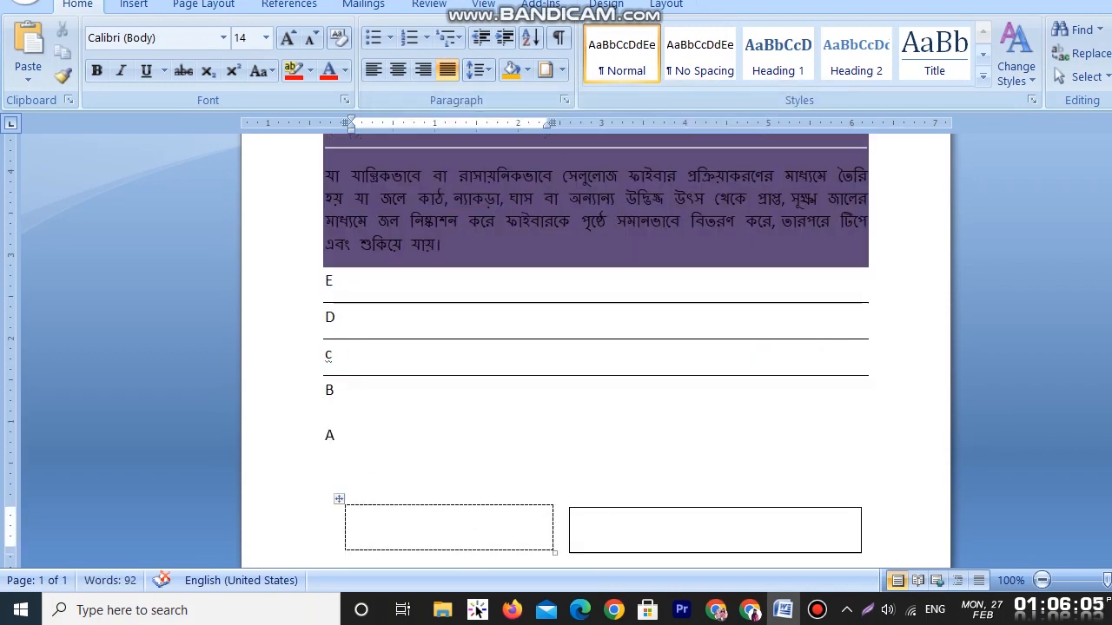
pyautogui.scroll(2, 556, 365)
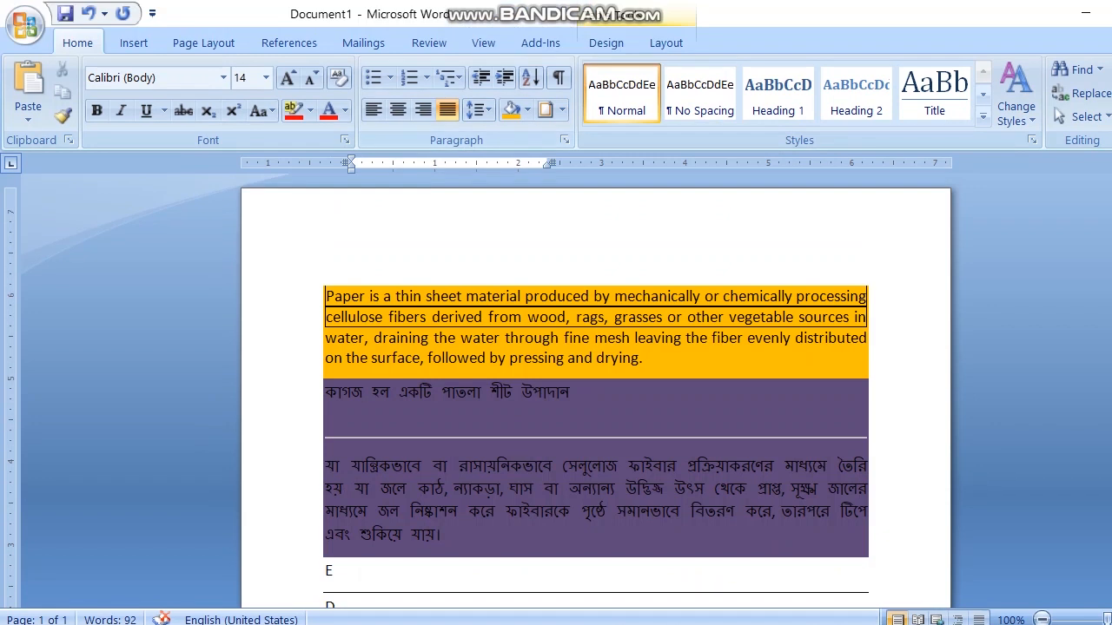